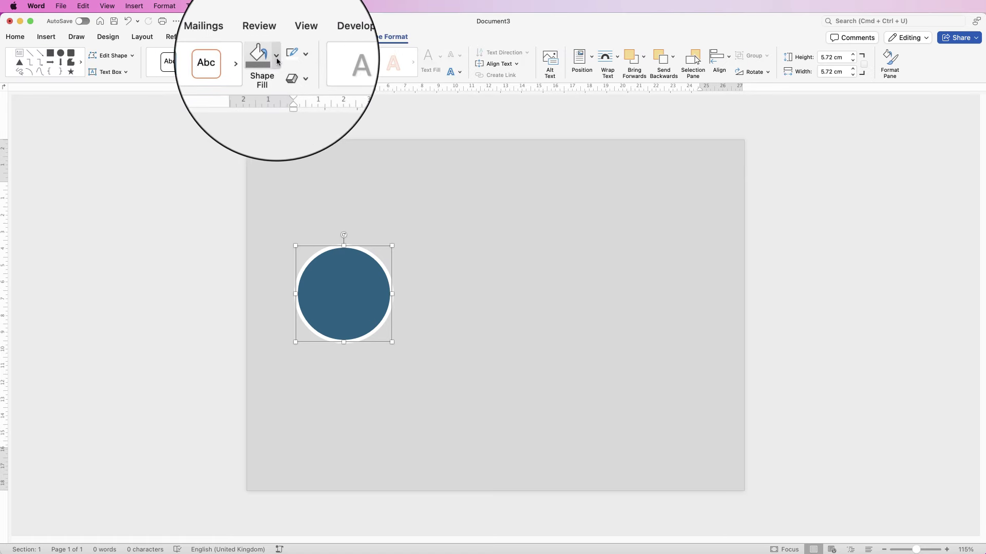
Step: Change the circle's fill from dark blue to the recent orange colour
{"action": "left_click", "coordinate": [276, 61]}
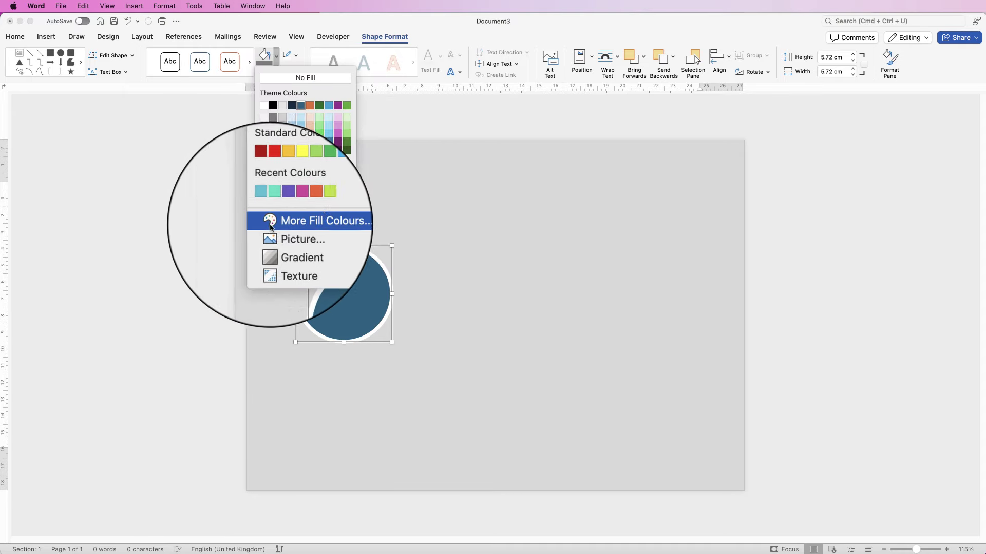
{"action": "left_click", "coordinate": [301, 224]}
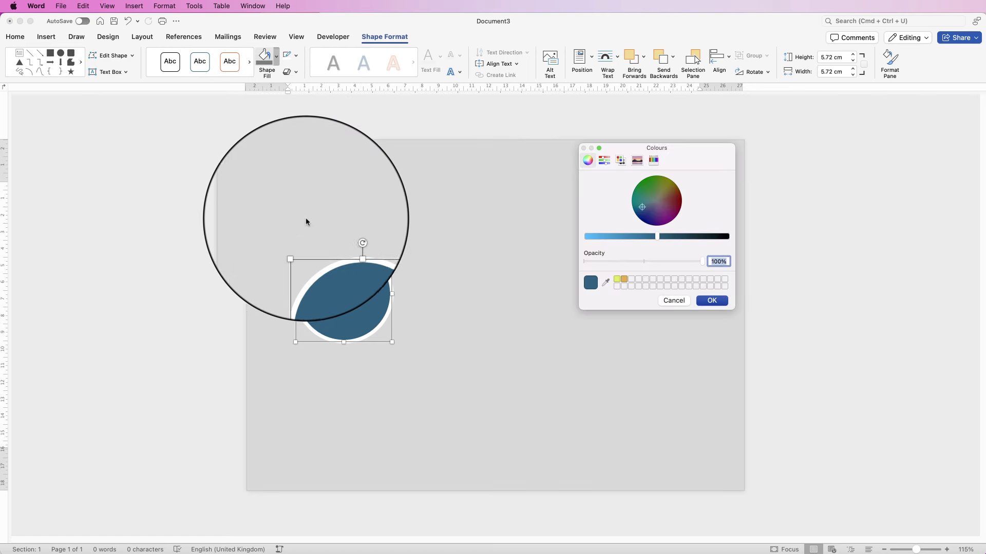
{"action": "left_click_drag", "start_coordinate": [616, 239], "coordinate": [580, 242]}
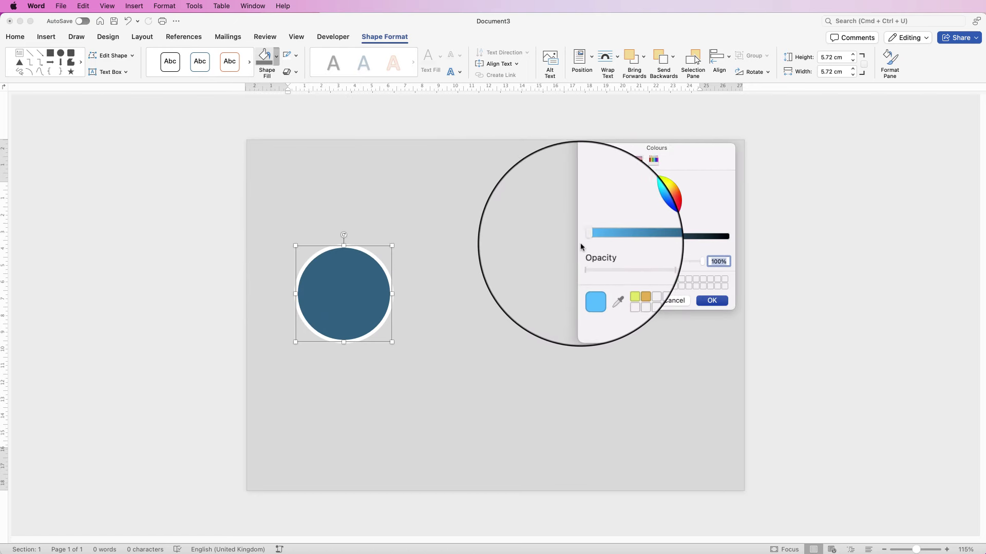
{"action": "left_click", "coordinate": [644, 201]}
{"action": "left_click_drag", "start_coordinate": [646, 196], "coordinate": [644, 211]}
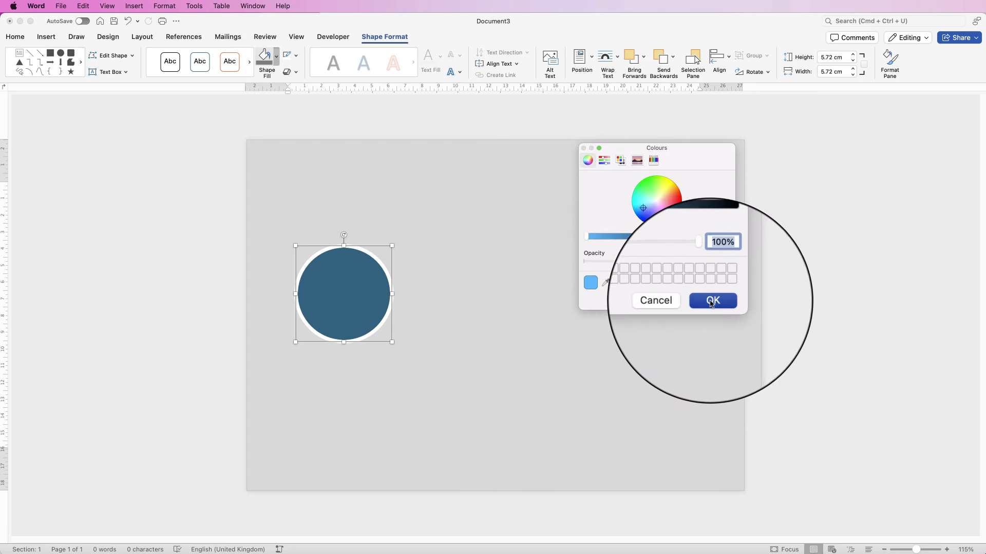
{"action": "left_click", "coordinate": [670, 298]}
{"action": "left_click", "coordinate": [276, 56]}
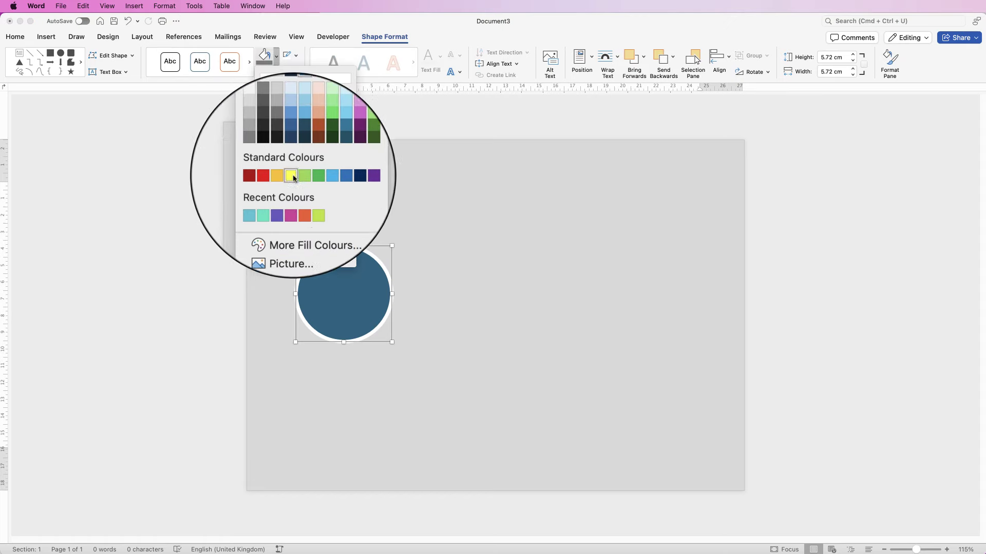
{"action": "left_click", "coordinate": [301, 203]}
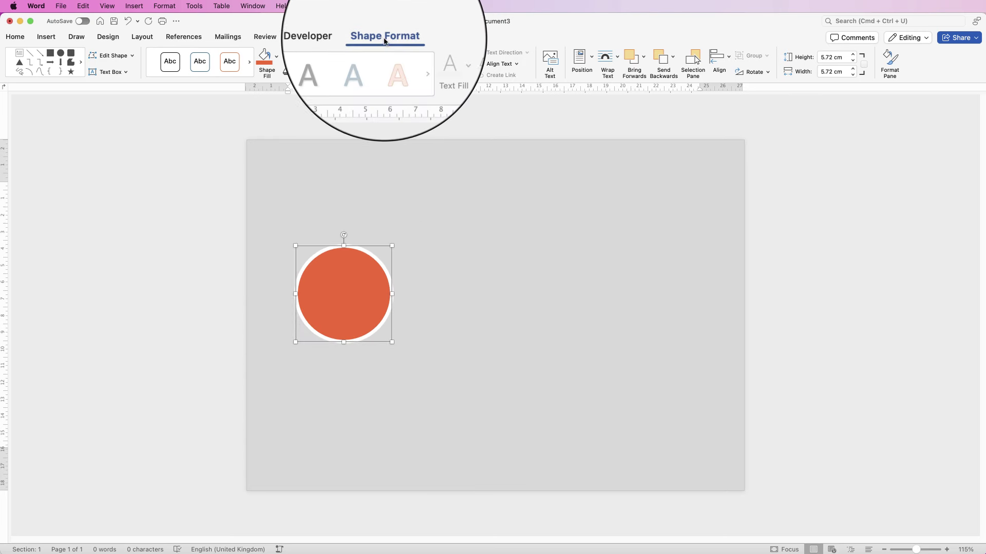
Step: Apply an outer drop-shadow preset to the circle: 4 pt blur, 90° angle, 3 pt distance
{"action": "left_click", "coordinate": [890, 60]}
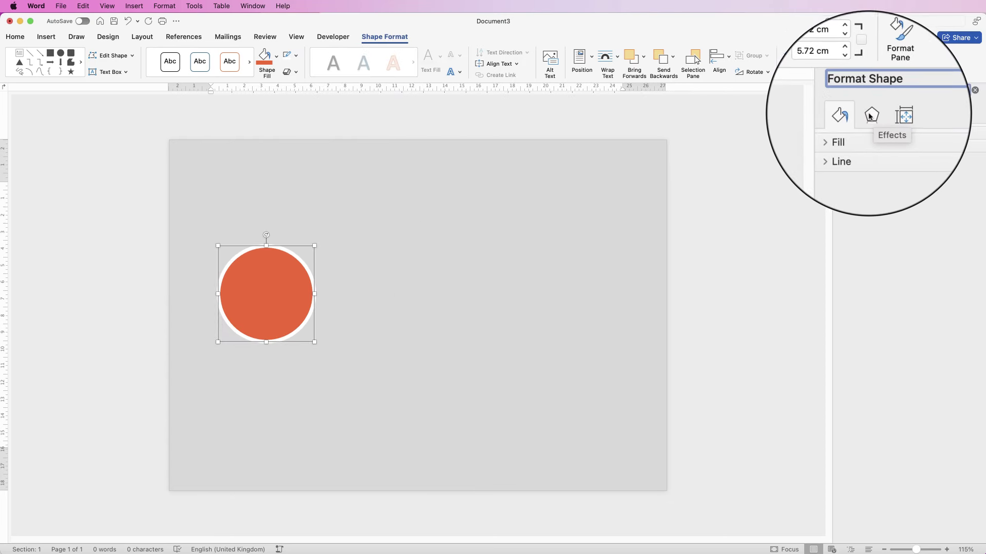
{"action": "left_click", "coordinate": [867, 118]}
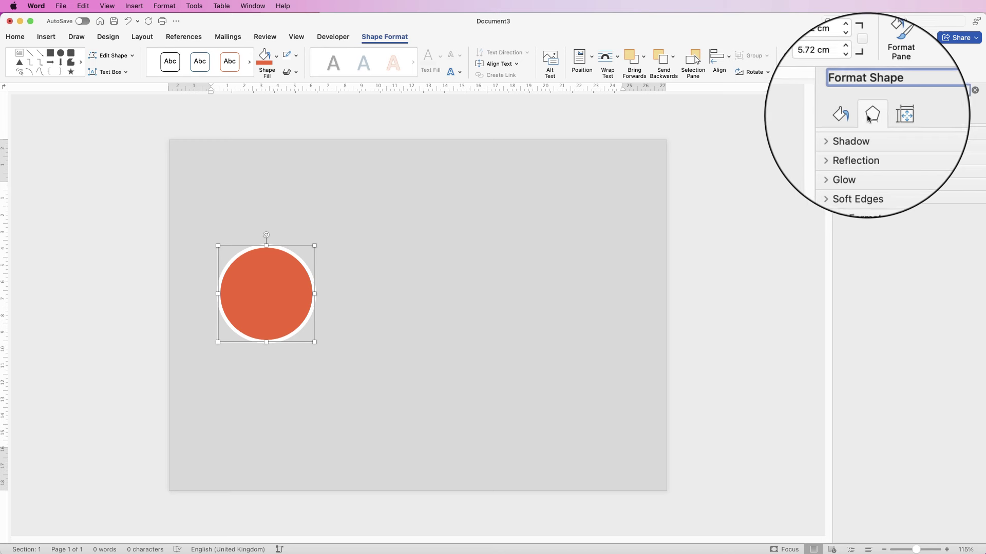
{"action": "left_click", "coordinate": [840, 133]}
{"action": "left_click", "coordinate": [972, 152]}
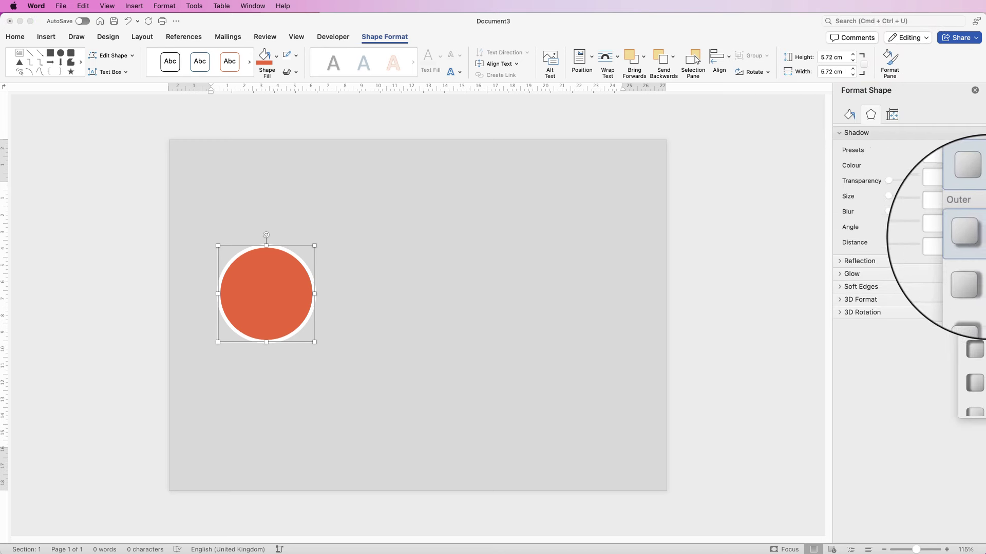
{"action": "left_click", "coordinate": [972, 235]}
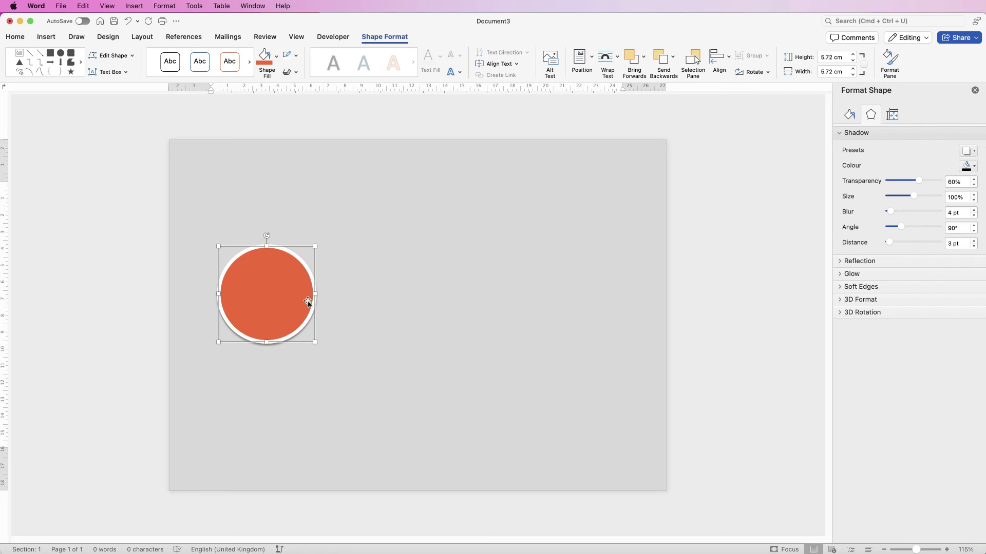
Step: Draw a horizontal text box inside the orange circle
{"action": "left_click", "coordinate": [47, 37]}
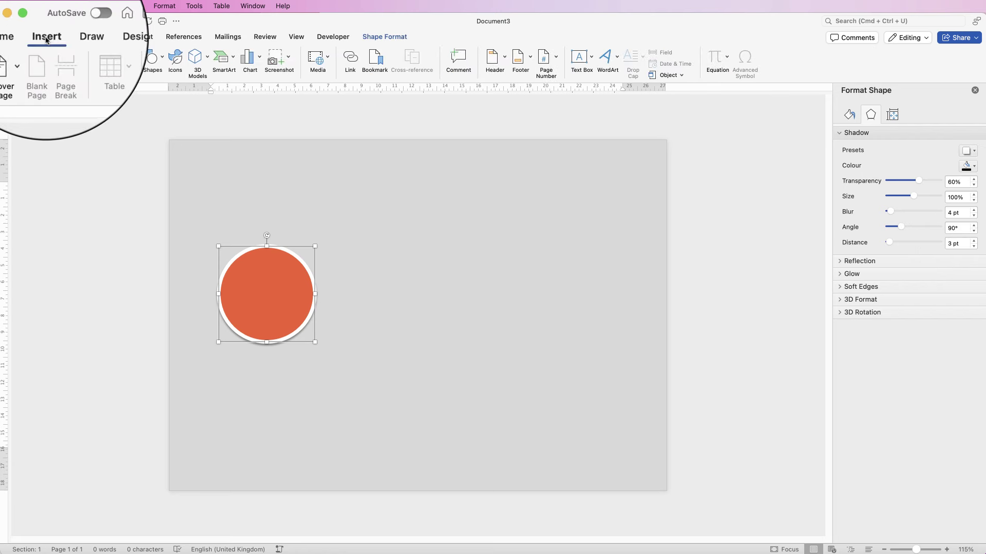
{"action": "left_click", "coordinate": [591, 56]}
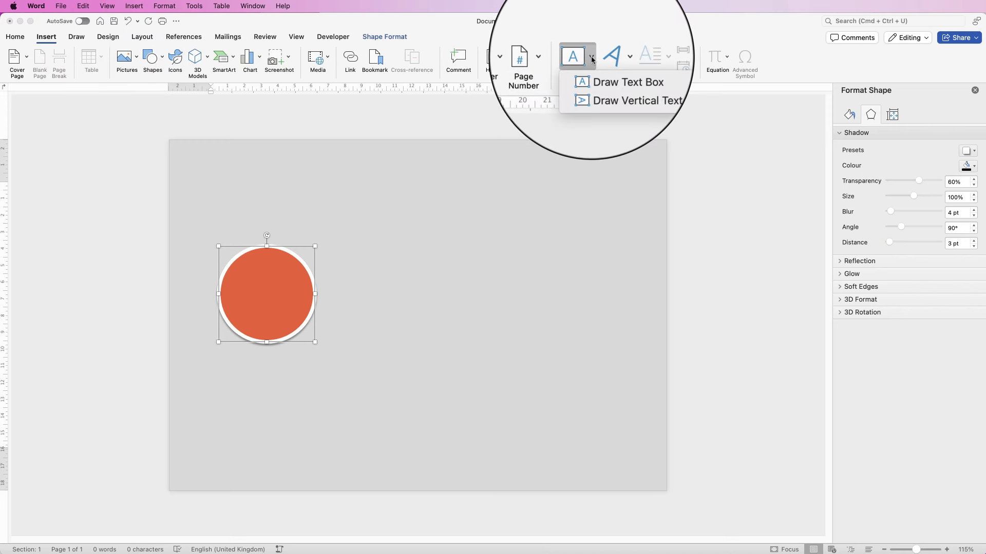
{"action": "left_click", "coordinate": [607, 79]}
{"action": "left_click_drag", "start_coordinate": [240, 261], "coordinate": [243, 322]}
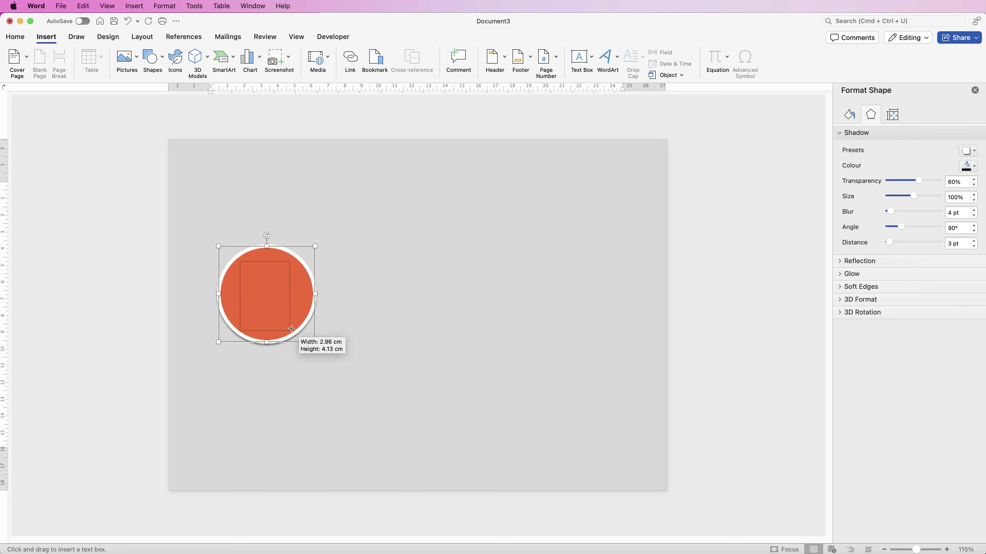
{"action": "left_click_drag", "start_coordinate": [296, 329], "coordinate": [296, 331]}
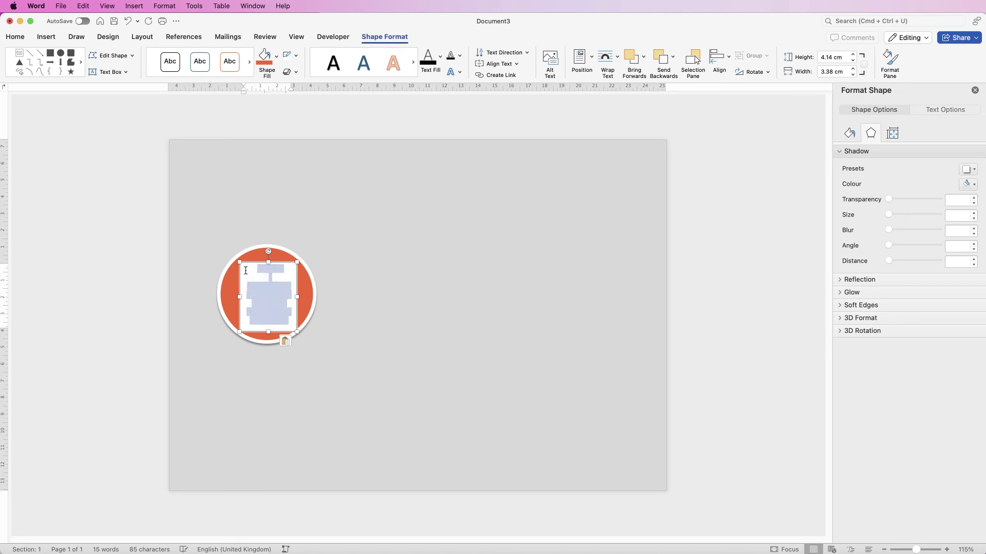
Step: Make the TITLE 1 heading and paragraph text black and centred
{"action": "left_click", "coordinate": [14, 39]}
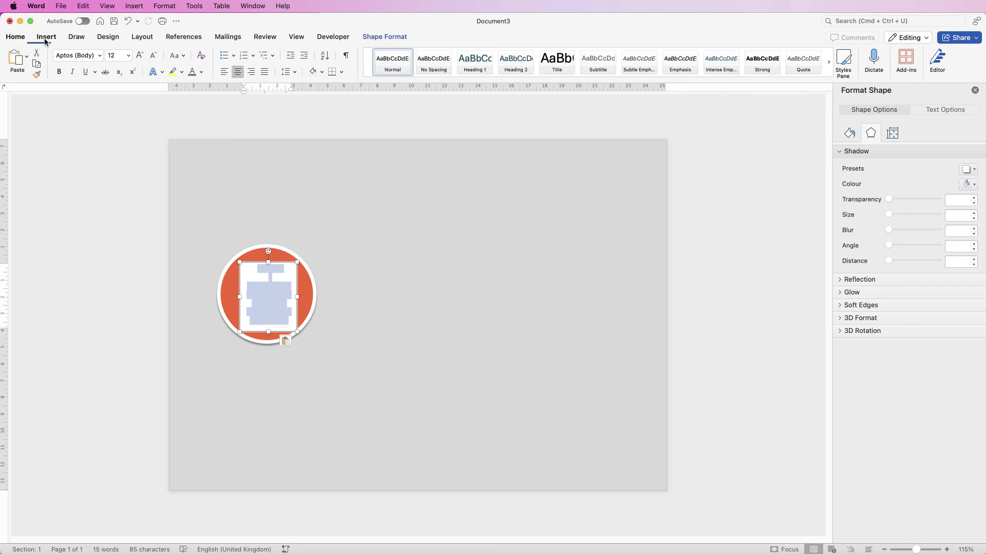
{"action": "left_click", "coordinate": [201, 73]}
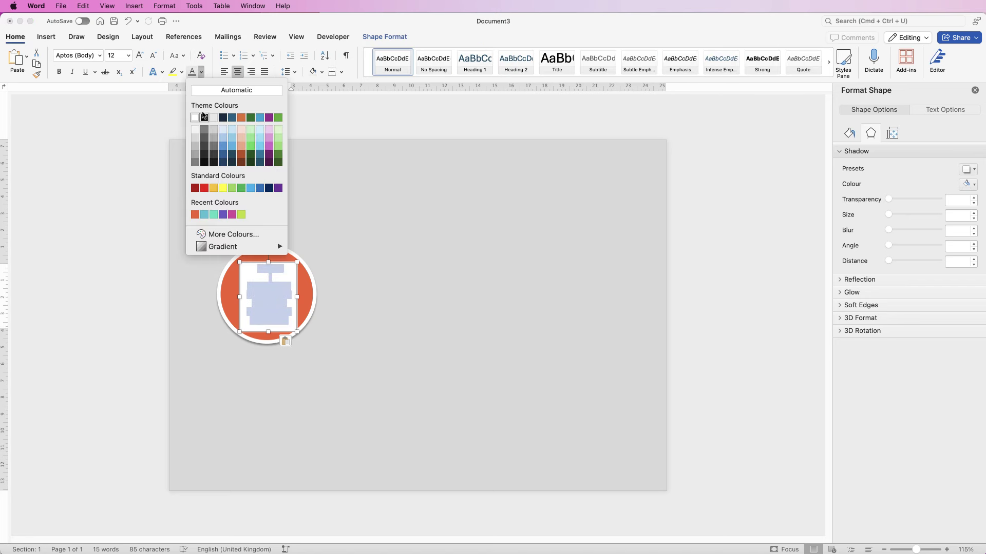
{"action": "left_click", "coordinate": [204, 117]}
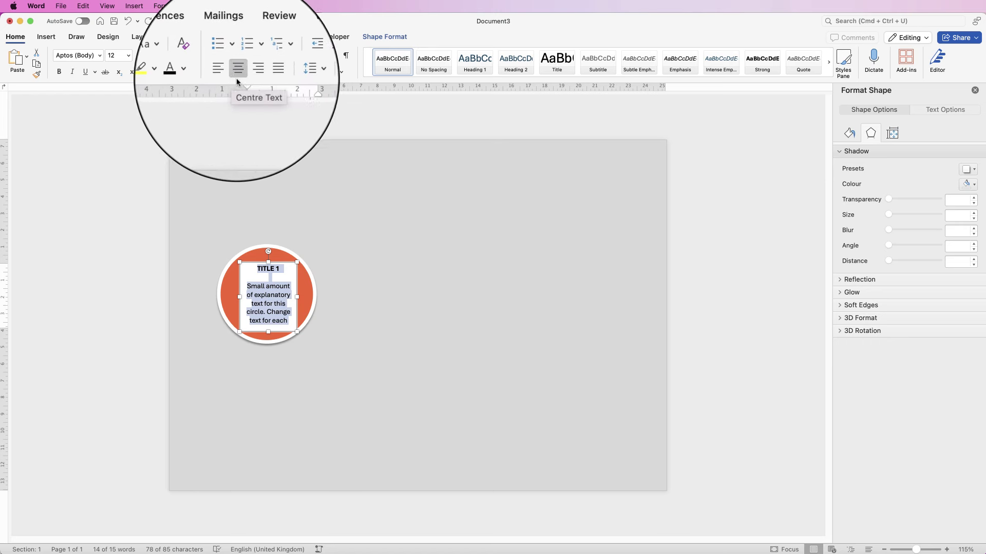
{"action": "left_click", "coordinate": [342, 268]}
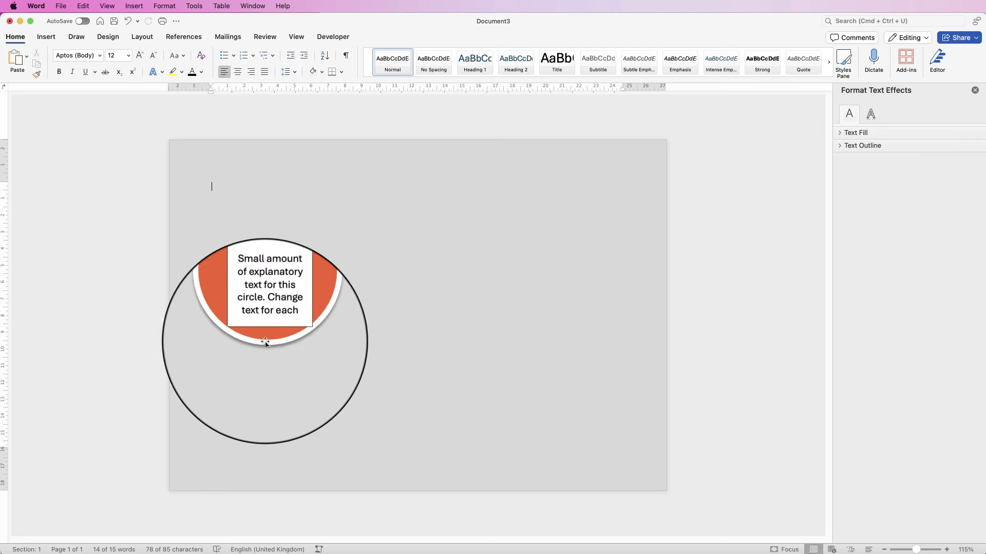
{"action": "left_click", "coordinate": [272, 294]}
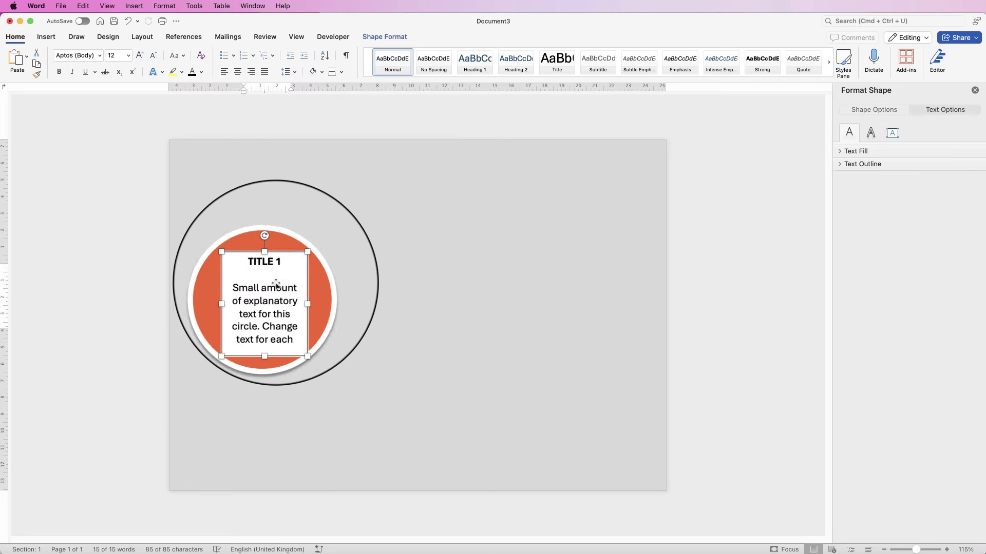
Step: Give the text box no outline and no fill
{"action": "left_click", "coordinate": [380, 37]}
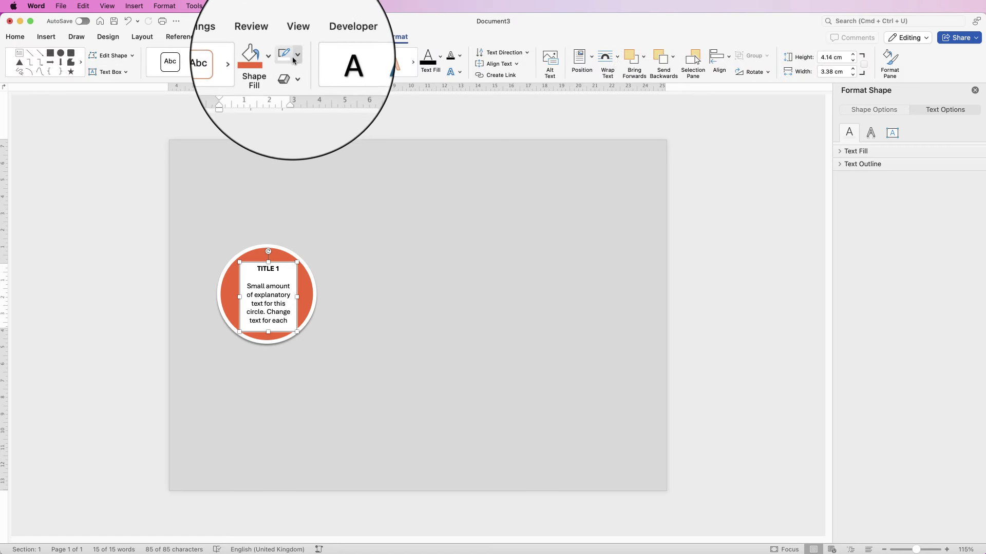
{"action": "left_click", "coordinate": [297, 60]}
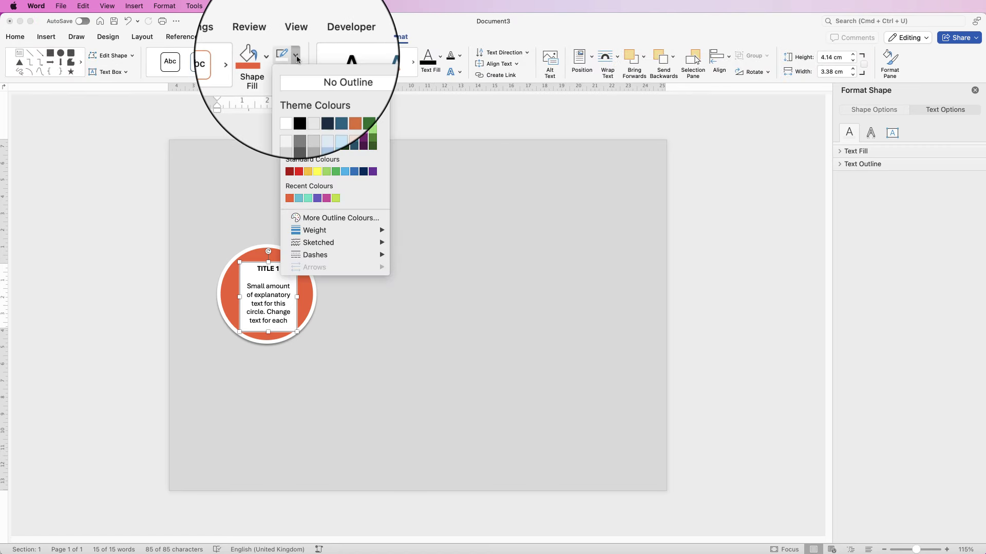
{"action": "left_click", "coordinate": [290, 73]}
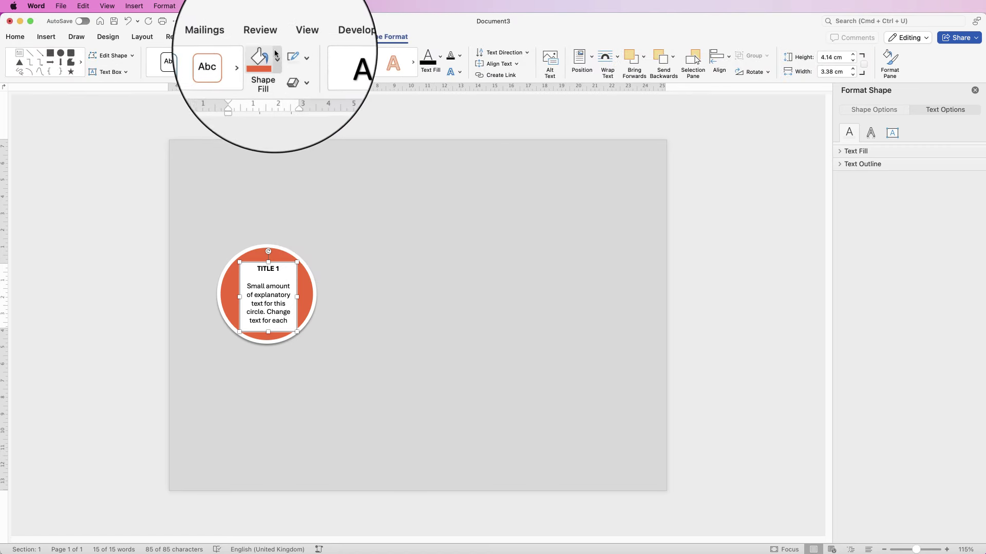
{"action": "left_click", "coordinate": [276, 60]}
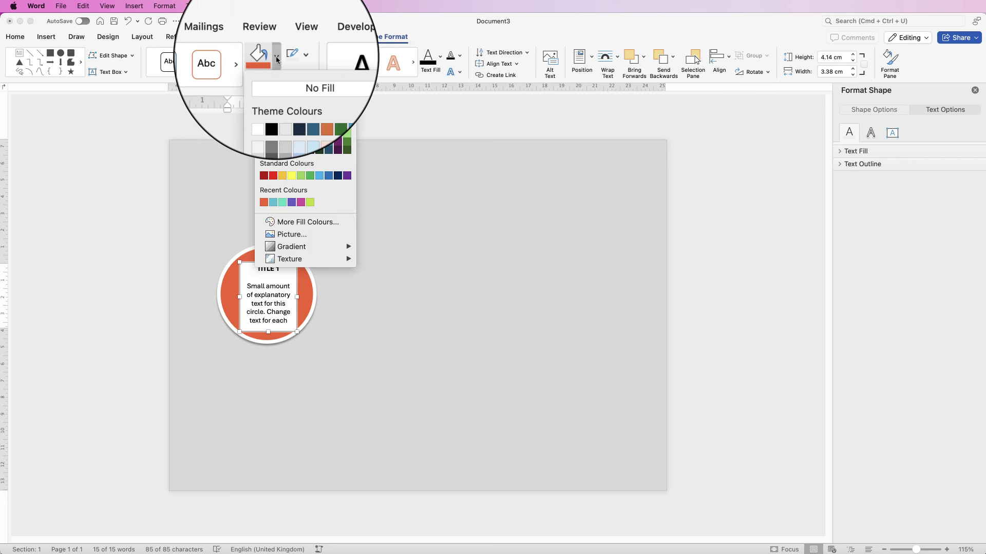
{"action": "left_click", "coordinate": [275, 79]}
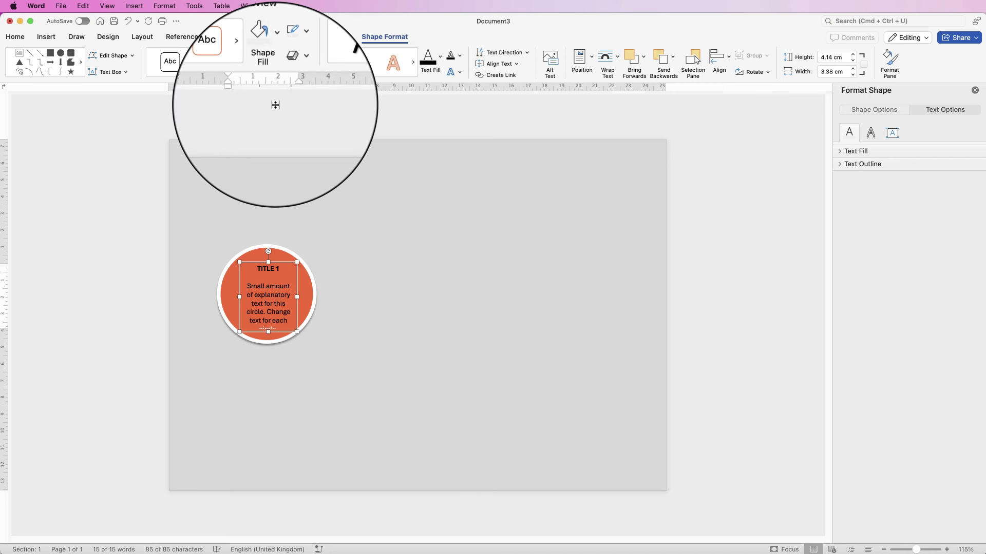
Step: Turn all the text inside the circle white
{"action": "left_click", "coordinate": [281, 331]}
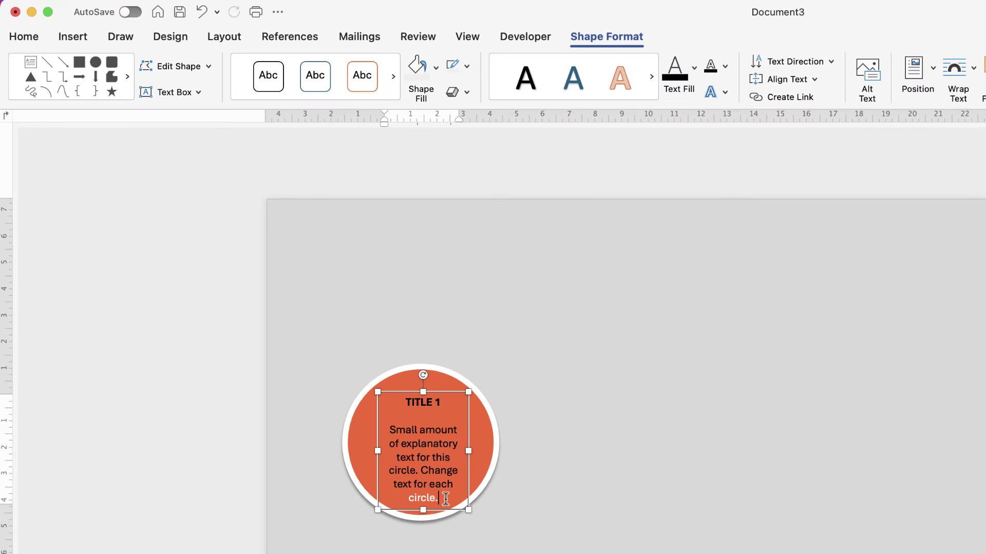
{"action": "left_click_drag", "start_coordinate": [443, 498], "coordinate": [403, 442]}
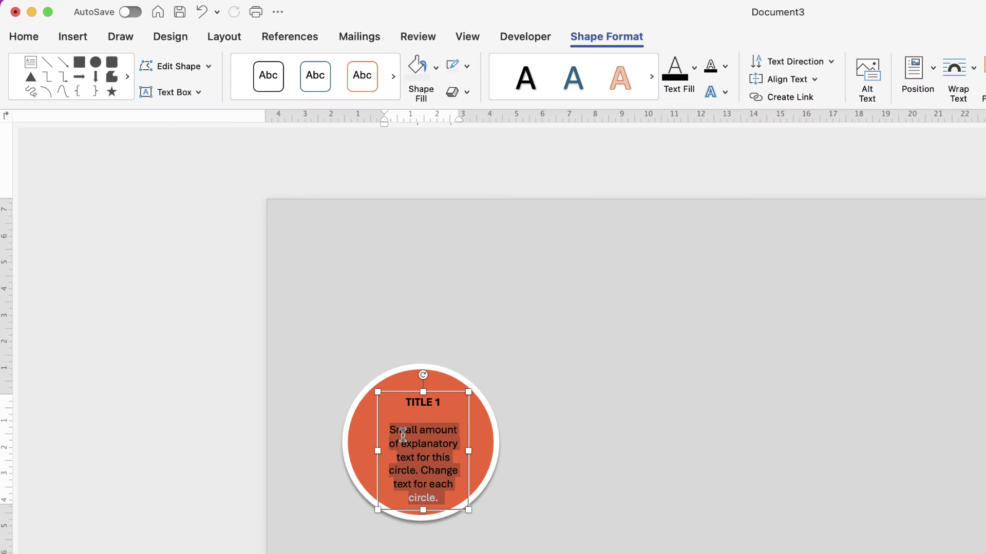
{"action": "left_click", "coordinate": [25, 37]}
{"action": "left_click", "coordinate": [318, 93]}
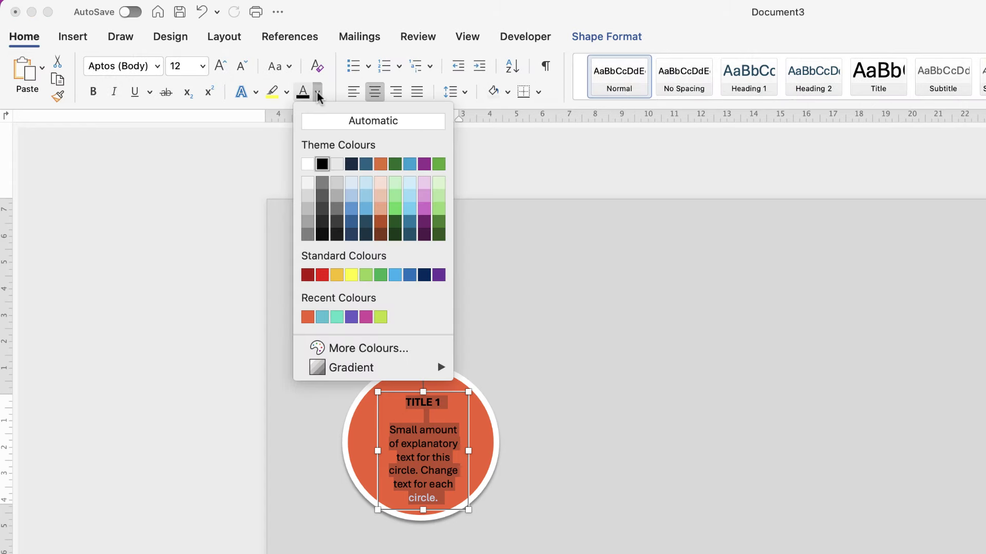
{"action": "left_click", "coordinate": [308, 164]}
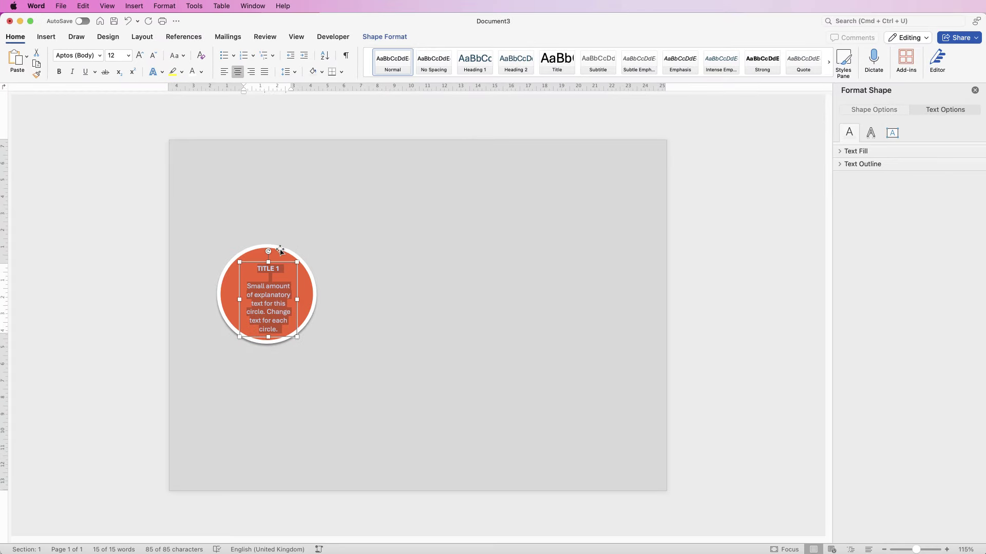
Step: Align the text box to the circle's centre and middle
{"action": "left_click", "coordinate": [280, 251]}
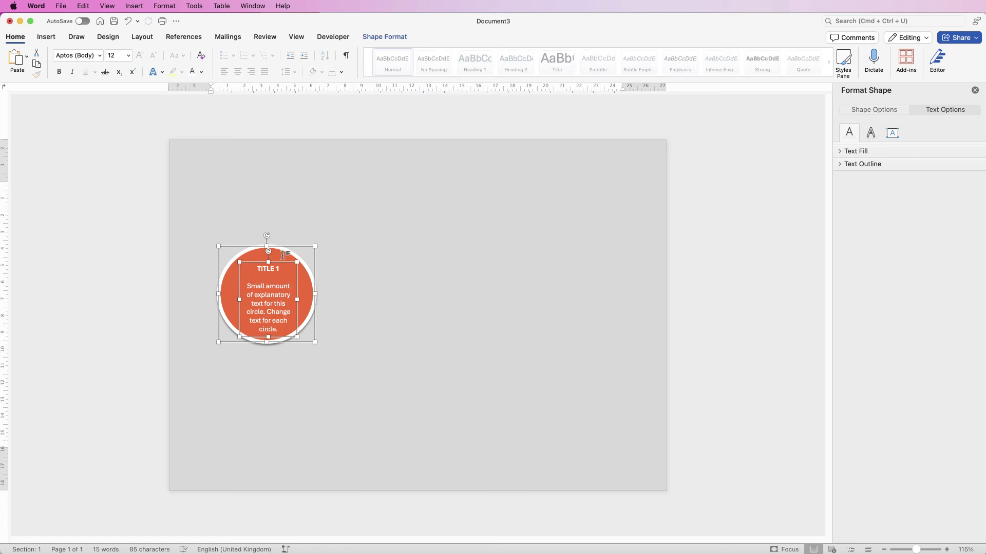
{"action": "left_click", "coordinate": [385, 37]}
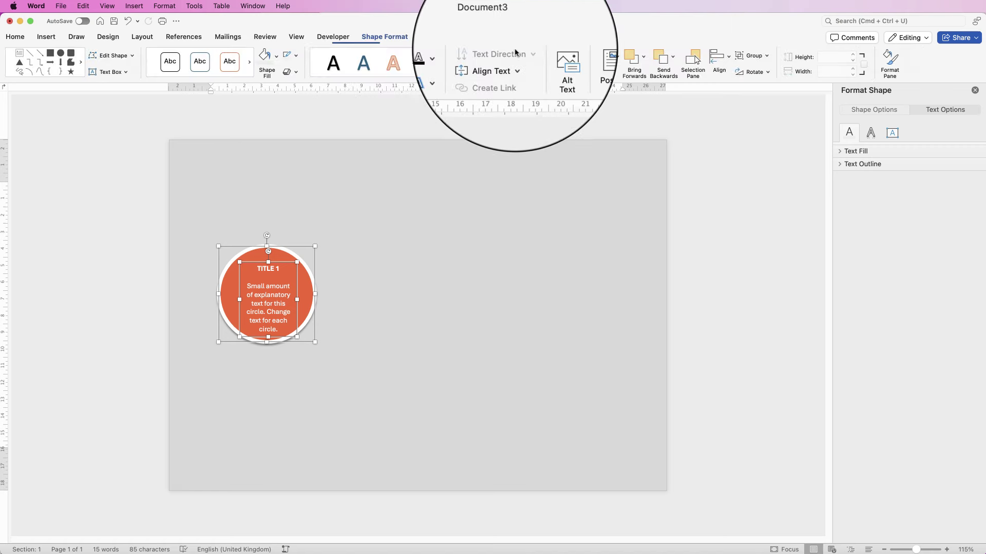
{"action": "left_click", "coordinate": [728, 56]}
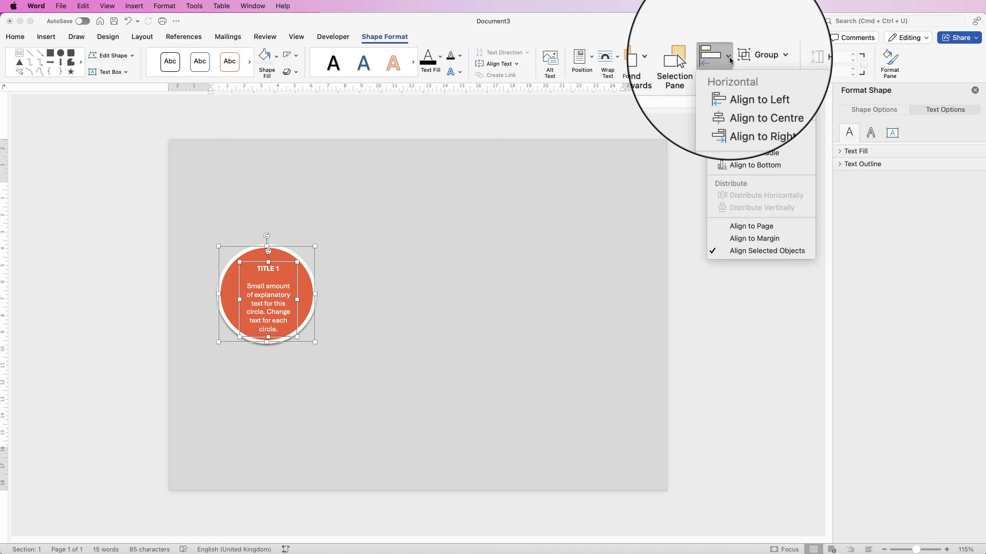
{"action": "left_click", "coordinate": [733, 101]}
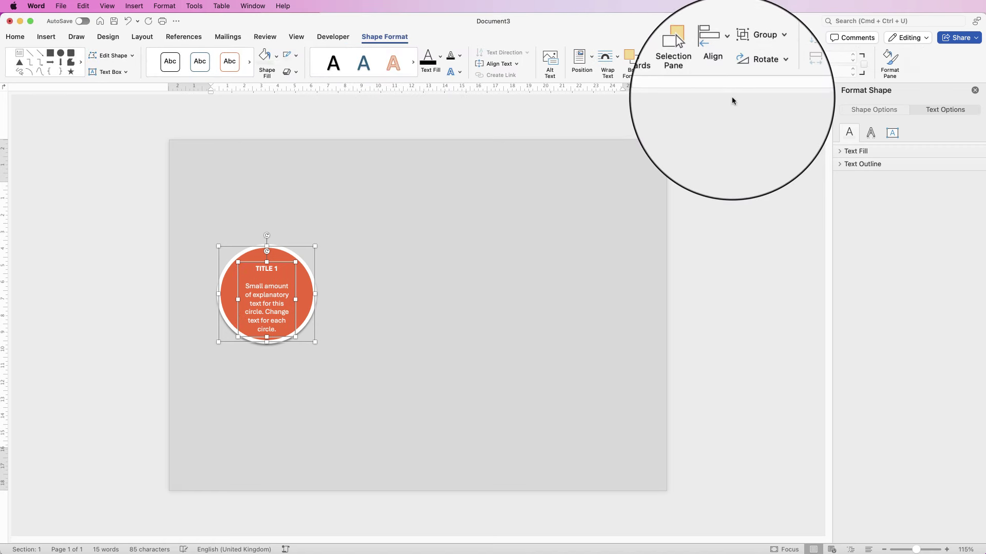
{"action": "left_click", "coordinate": [724, 55]}
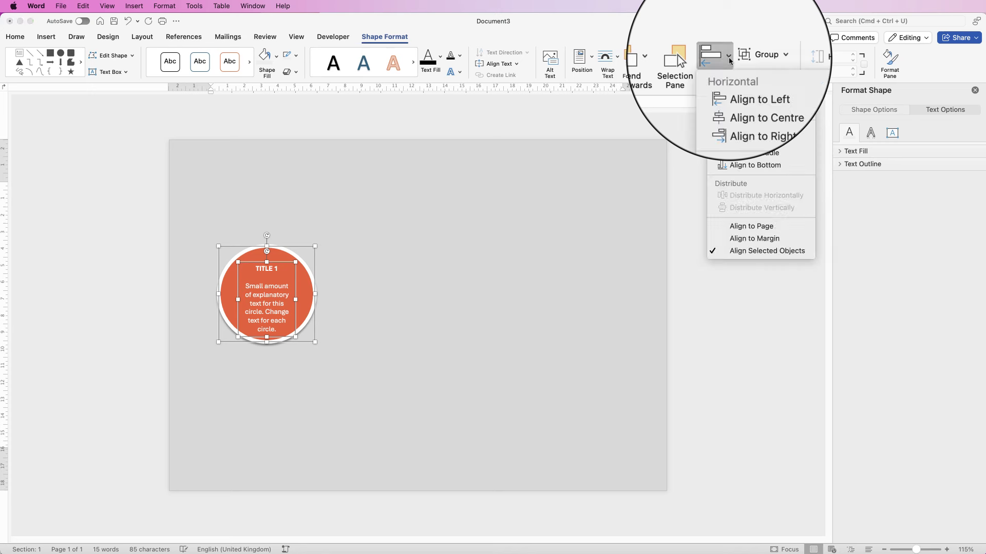
{"action": "left_click", "coordinate": [733, 154]}
{"action": "left_click", "coordinate": [332, 312]}
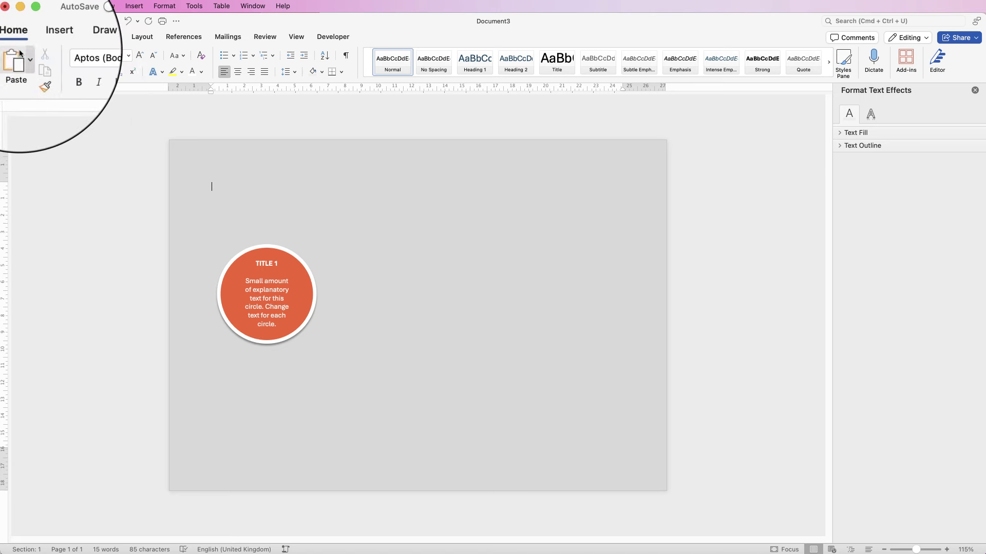
Step: Draw a small right arrow at the circle's right edge
{"action": "left_click", "coordinate": [46, 37]}
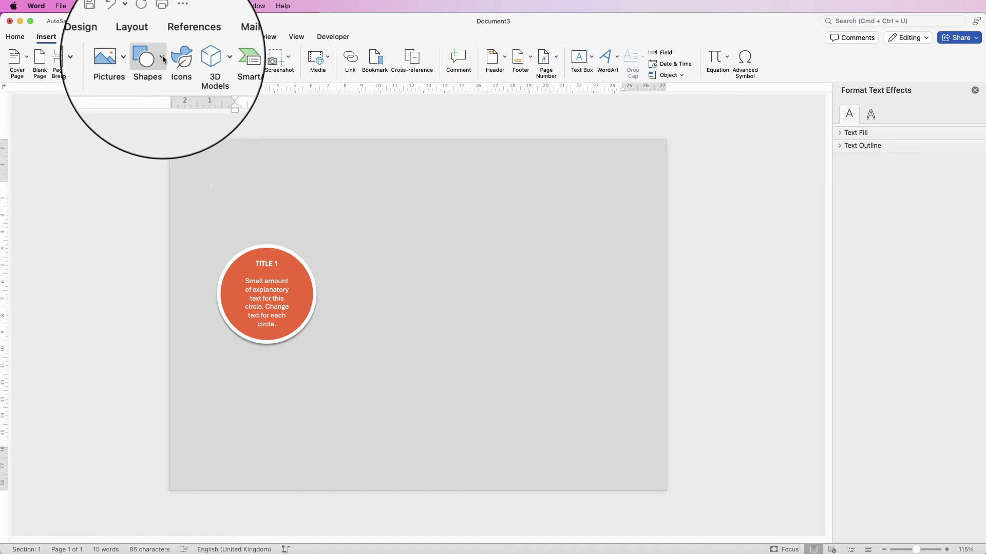
{"action": "left_click", "coordinate": [152, 71]}
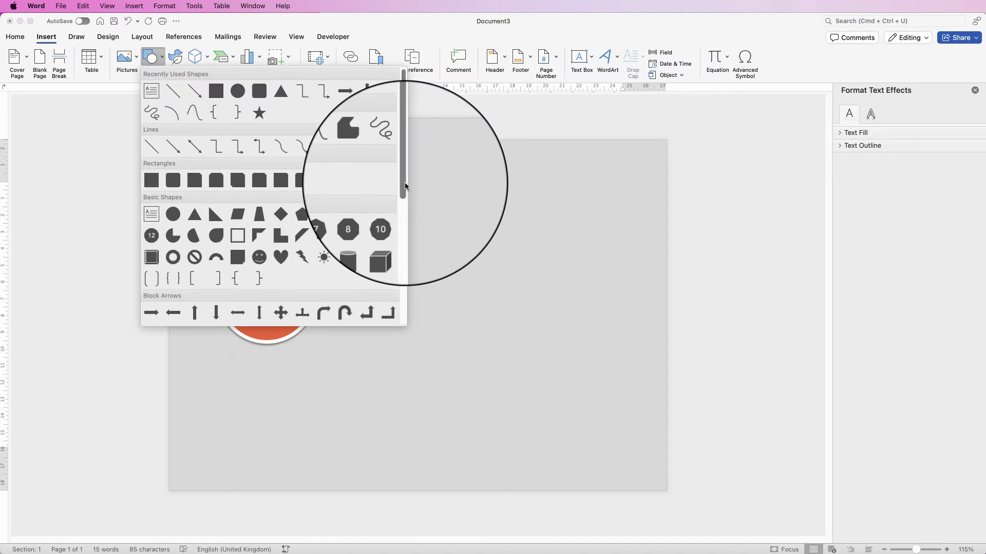
{"action": "scroll", "coordinate": [382, 188], "scroll_direction": "down", "scroll_amount": 3}
{"action": "left_click", "coordinate": [152, 268]}
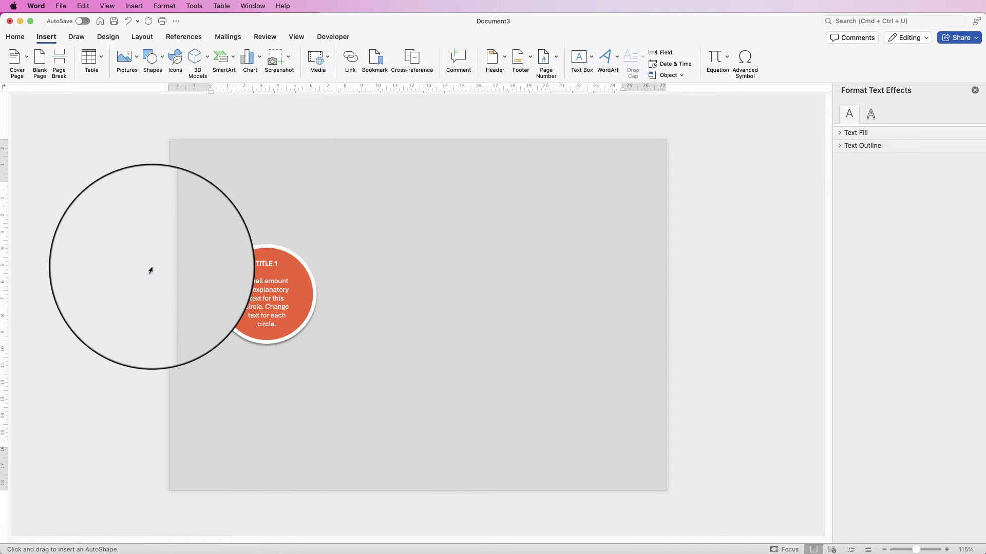
{"action": "left_click_drag", "start_coordinate": [300, 286], "coordinate": [336, 310]}
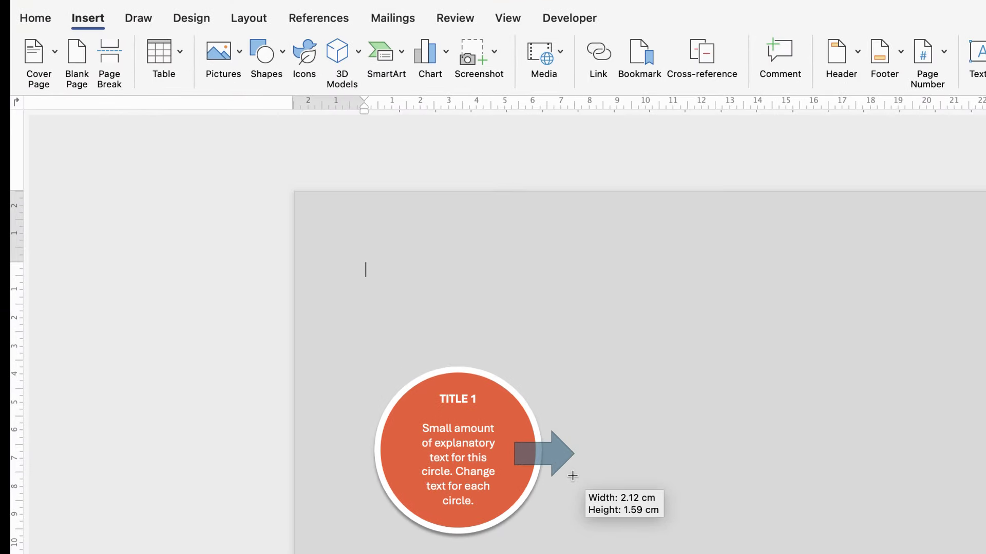
{"action": "left_click_drag", "start_coordinate": [572, 476], "coordinate": [574, 485]}
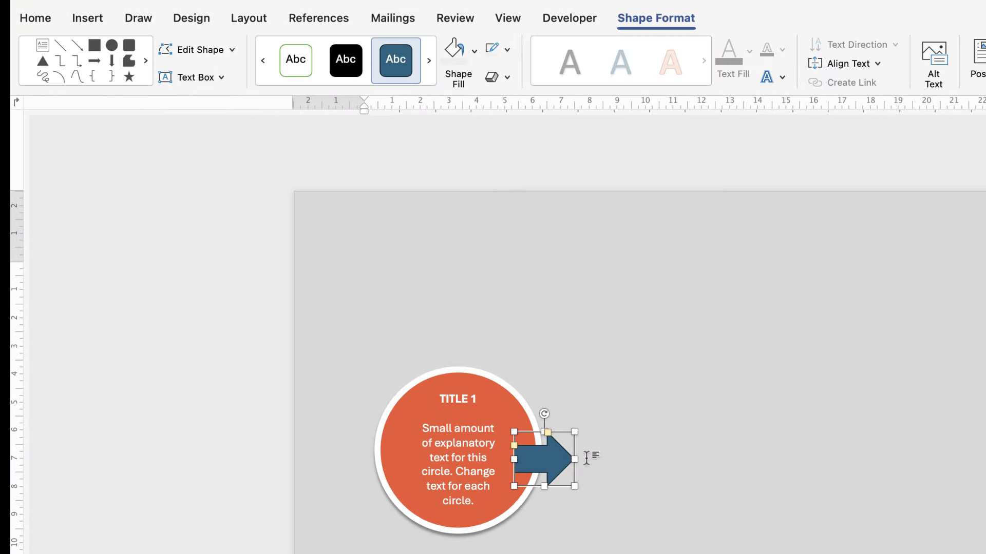
Step: Give the arrow no outline and the same orange fill as the circle
{"action": "left_click", "coordinate": [508, 50]}
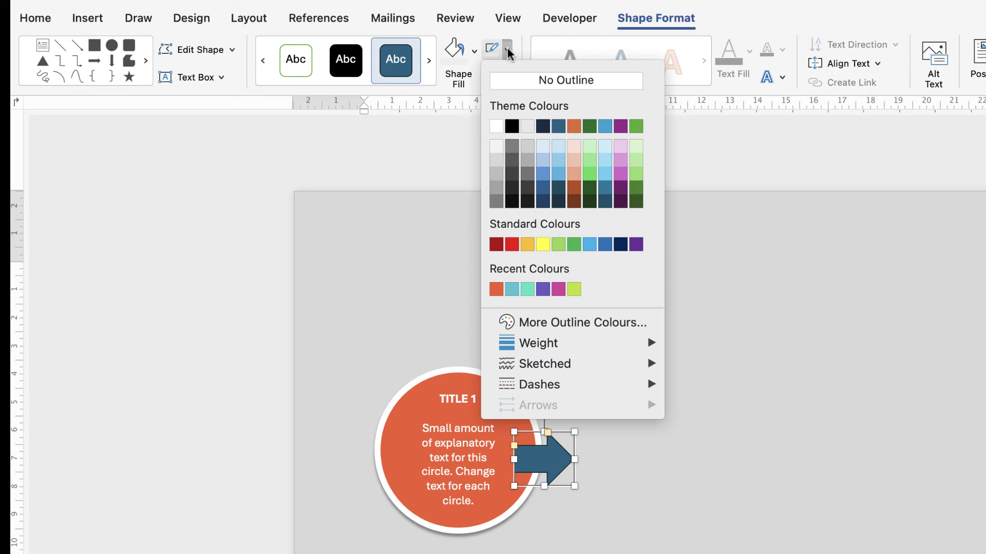
{"action": "left_click", "coordinate": [572, 79]}
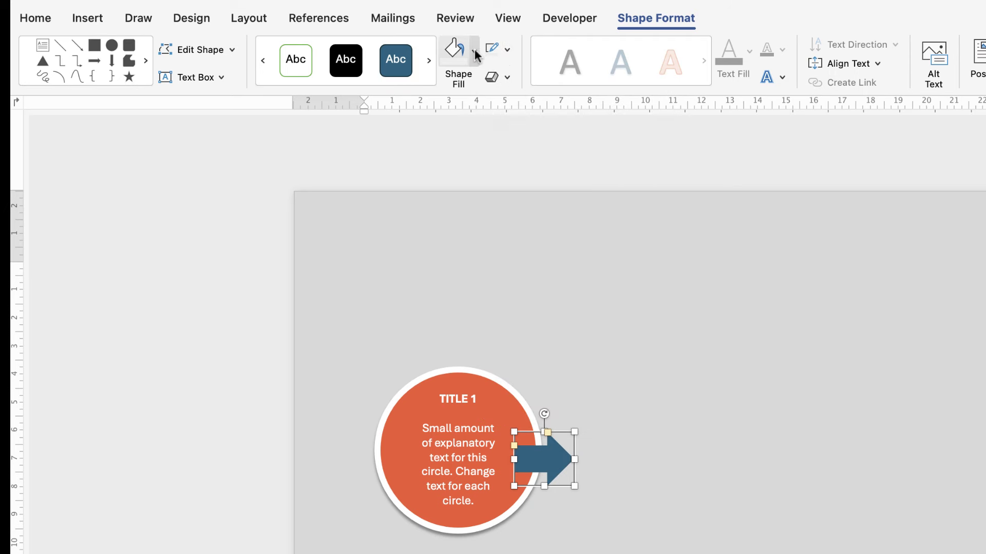
{"action": "left_click", "coordinate": [474, 51]}
{"action": "left_click", "coordinate": [453, 297]}
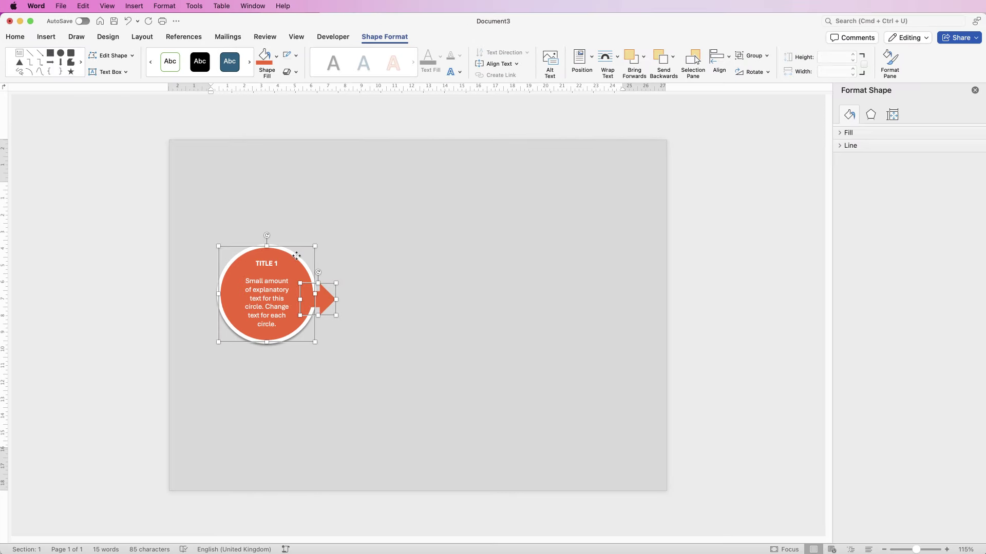
Step: Align the arrow to the circle's vertical middle
{"action": "left_click", "coordinate": [719, 60]}
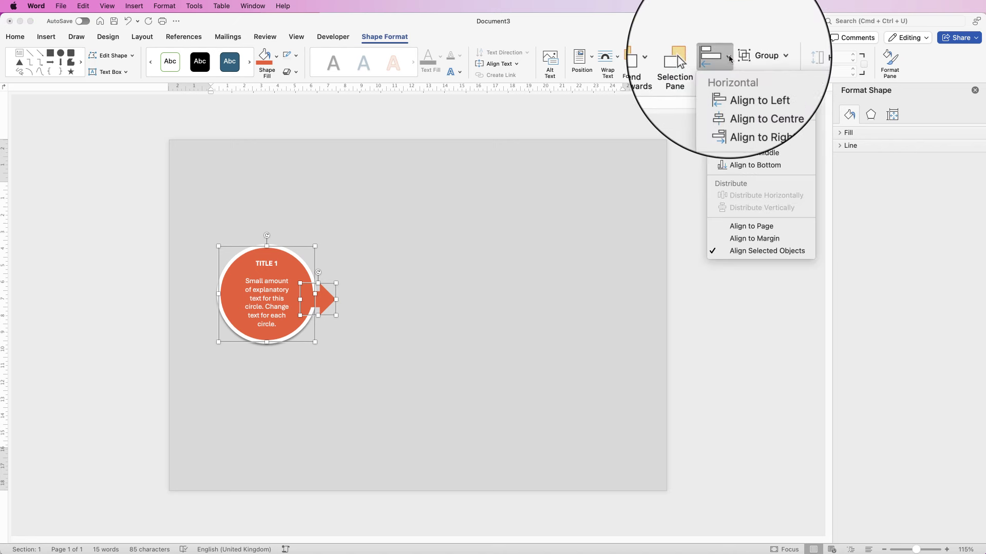
{"action": "left_click", "coordinate": [737, 158]}
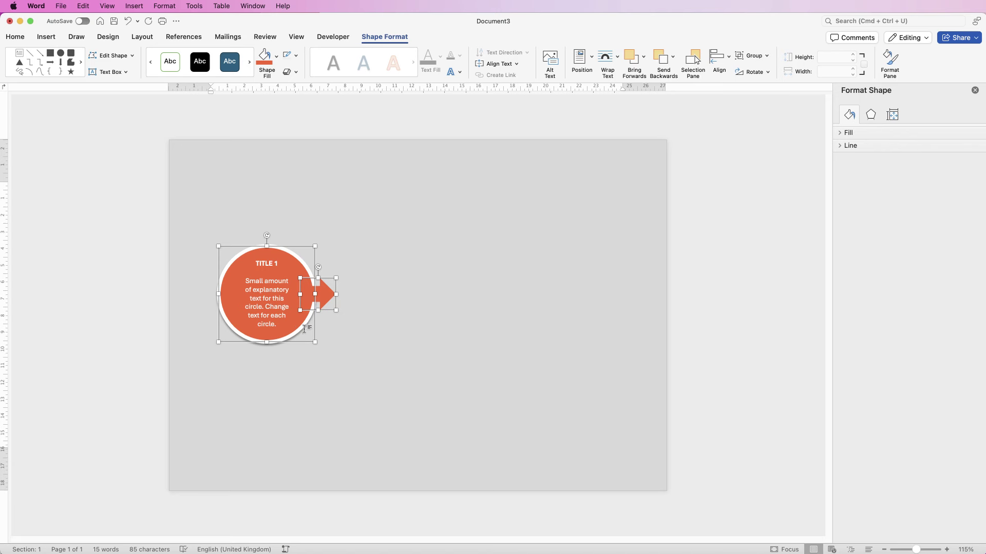
{"action": "left_click", "coordinate": [346, 349]}
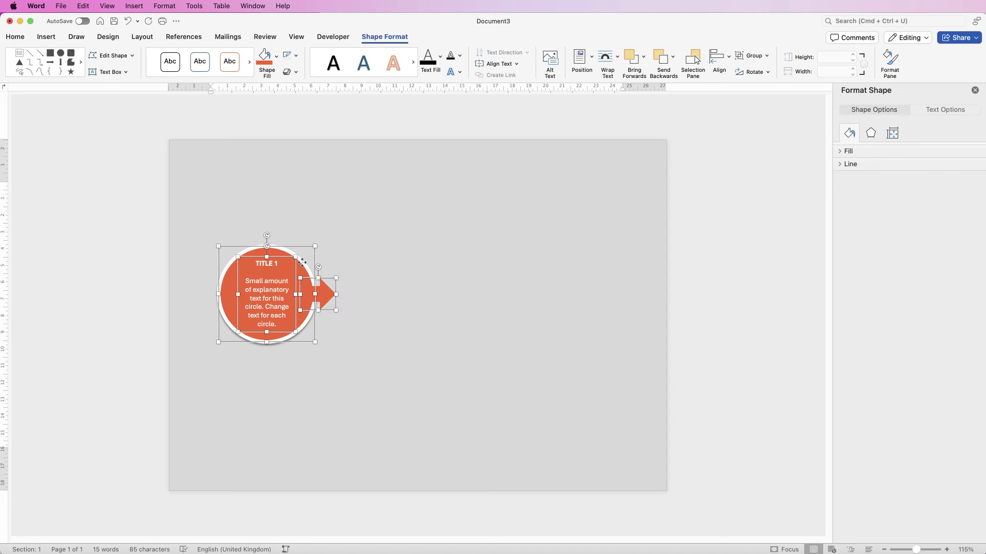
Step: Group the circle, text box and arrow, then move the group left
{"action": "left_click", "coordinate": [767, 56]}
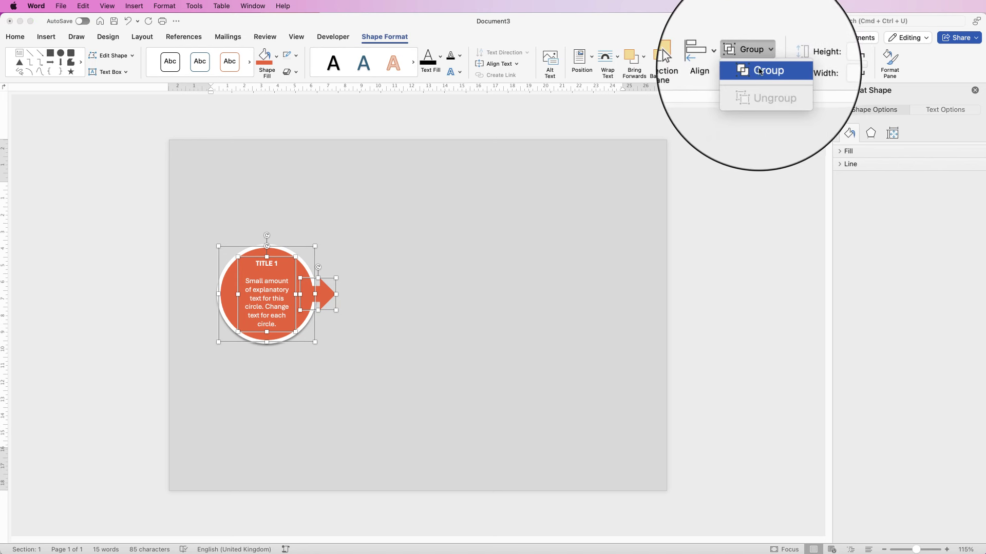
{"action": "left_click", "coordinate": [759, 74]}
{"action": "left_click_drag", "start_coordinate": [286, 281], "coordinate": [263, 311]}
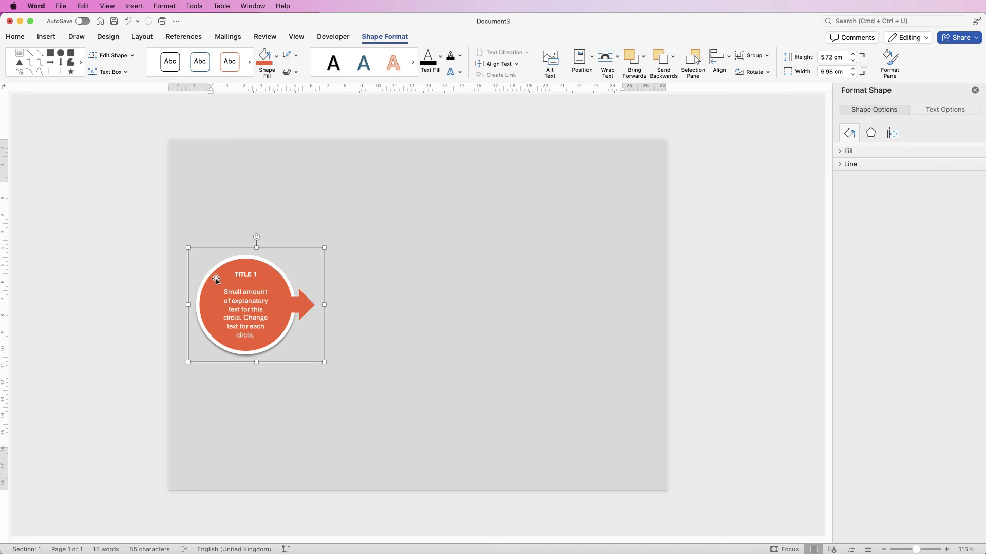
Step: Duplicate the circle-and-arrow group into a row of five circles
{"action": "left_click_drag", "start_coordinate": [241, 284], "coordinate": [534, 303], "text": "alt"}
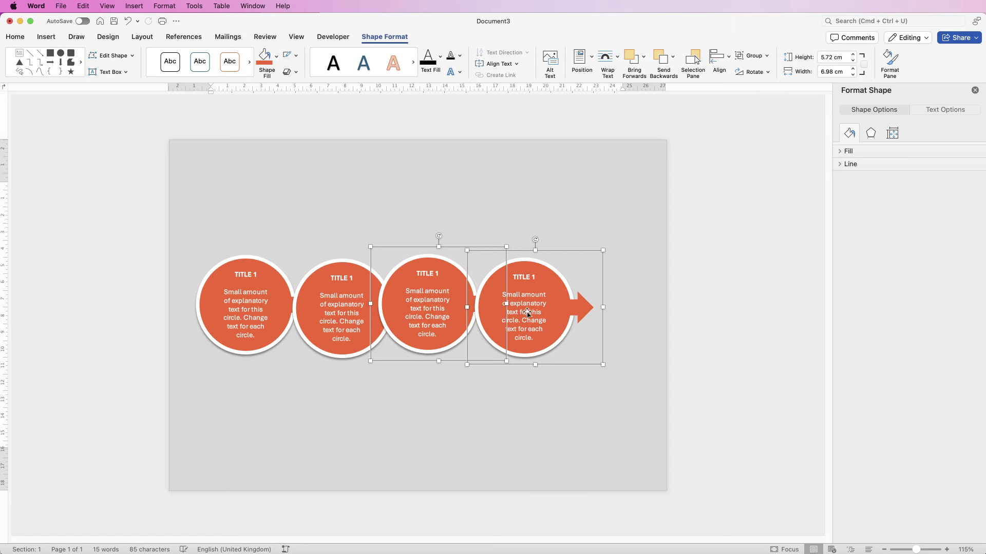
{"action": "left_click", "coordinate": [499, 397]}
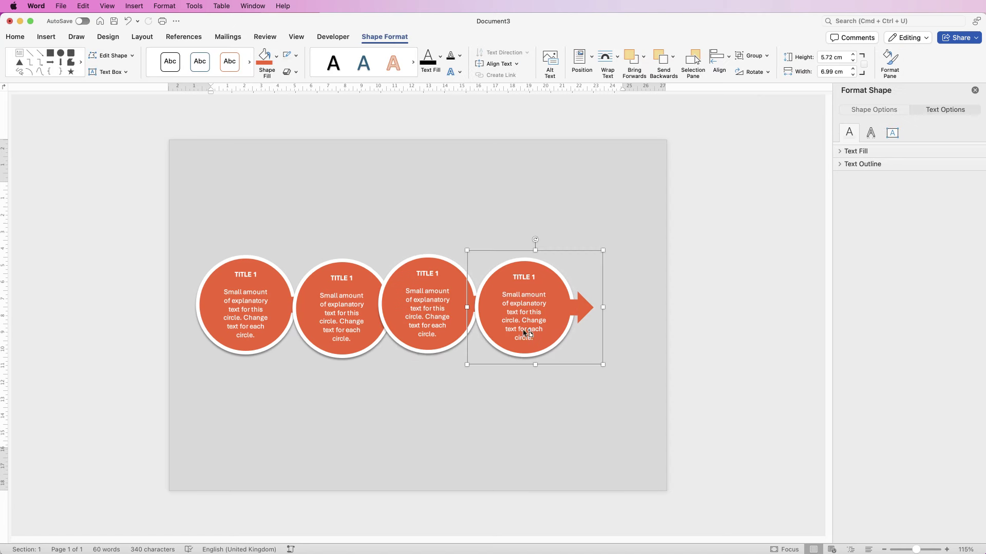
{"action": "left_click_drag", "start_coordinate": [536, 309], "coordinate": [587, 314], "text": "alt"}
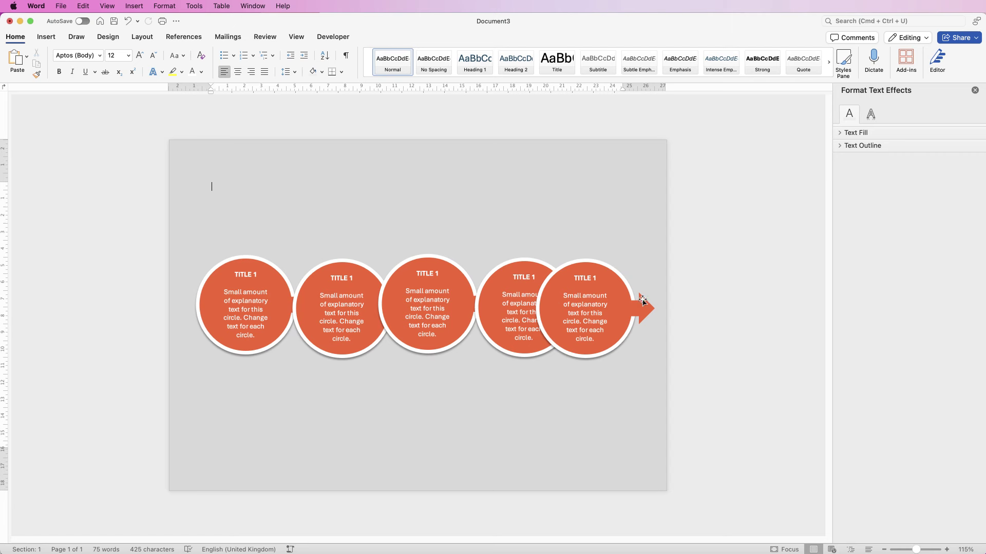
Step: Ungroup the fifth circle and delete its arrow
{"action": "left_click", "coordinate": [597, 313]}
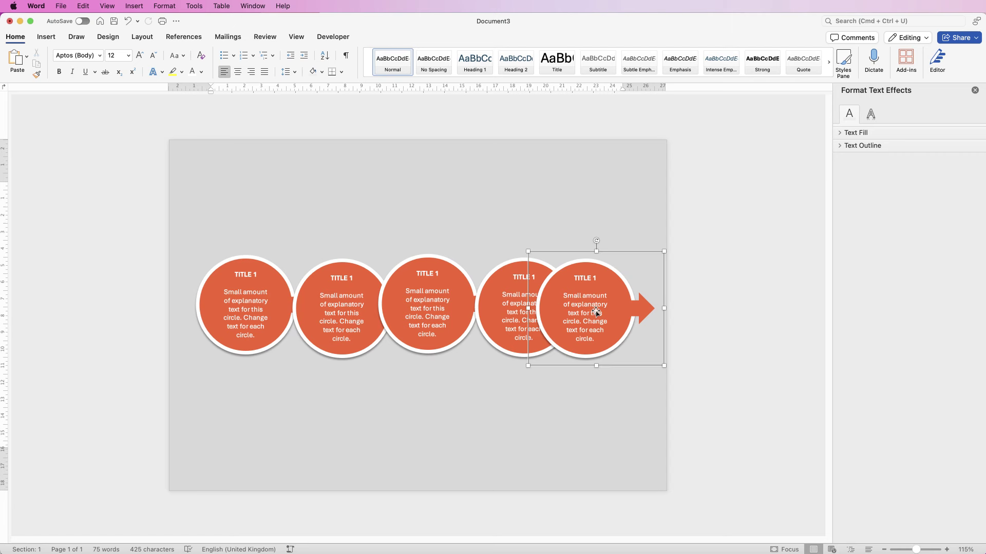
{"action": "left_click", "coordinate": [755, 55]}
{"action": "left_click", "coordinate": [764, 89]}
{"action": "left_click", "coordinate": [636, 221]}
{"action": "left_click", "coordinate": [646, 311]}
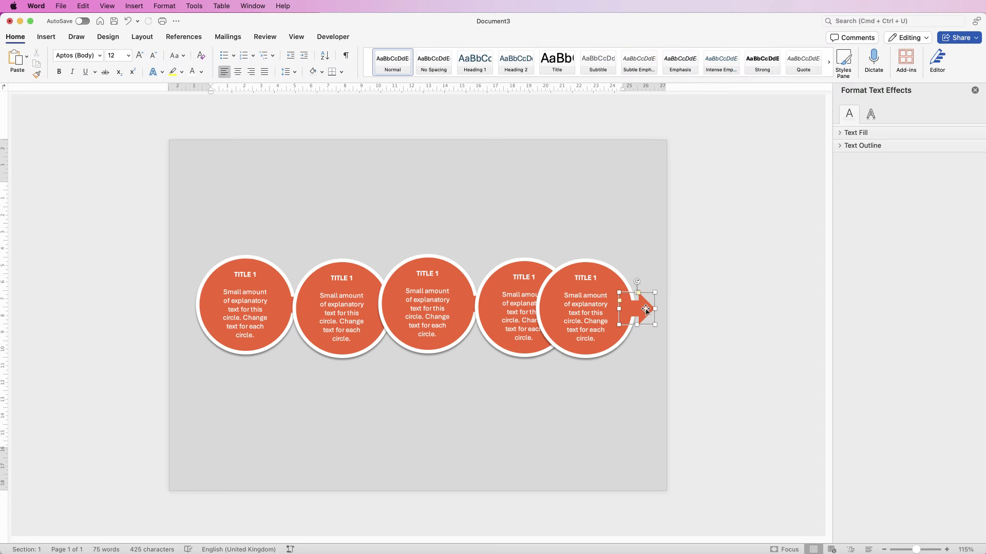
{"action": "key", "text": "Delete"}
Step: Regroup the fifth circle with its text box
{"action": "left_click", "coordinate": [575, 308]}
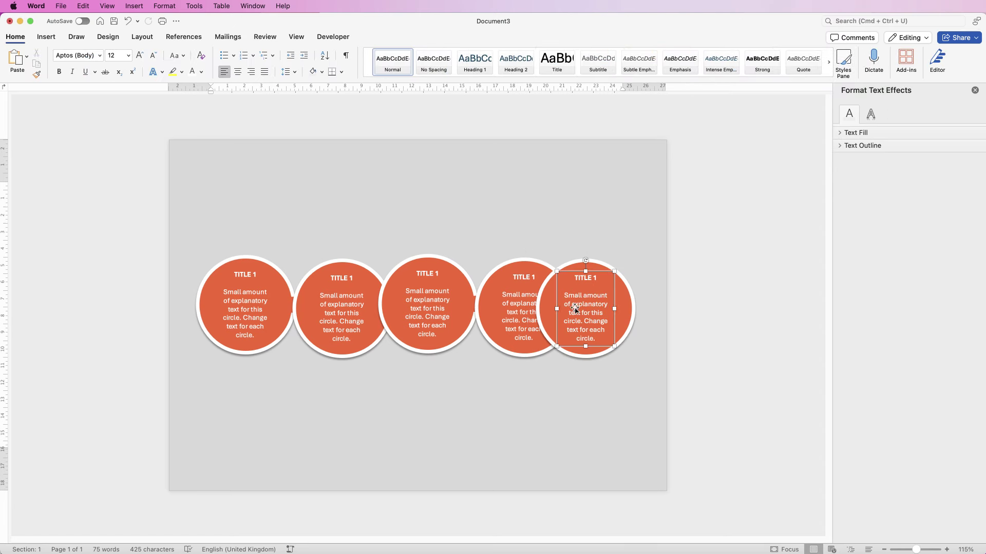
{"action": "left_click", "coordinate": [632, 303], "text": "shift"}
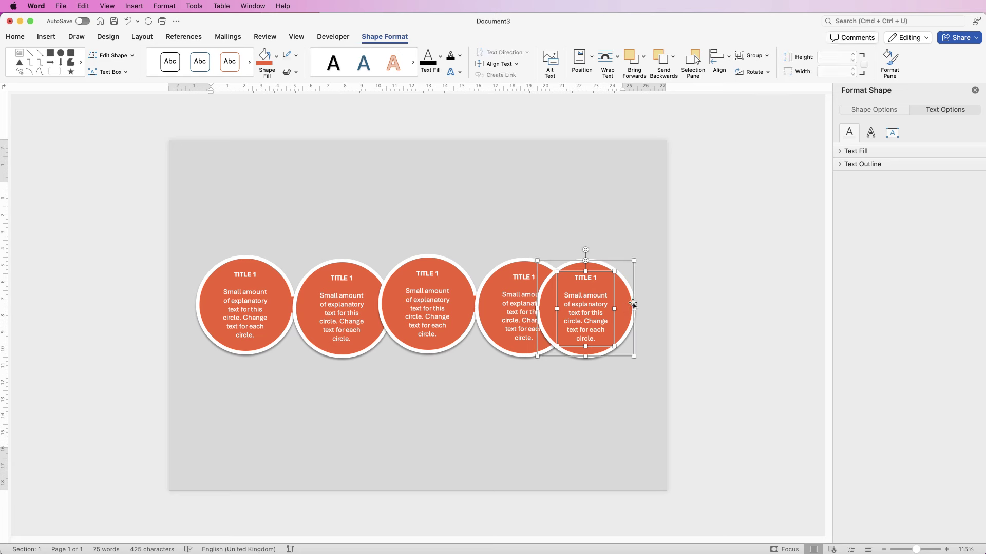
{"action": "left_click", "coordinate": [751, 56]}
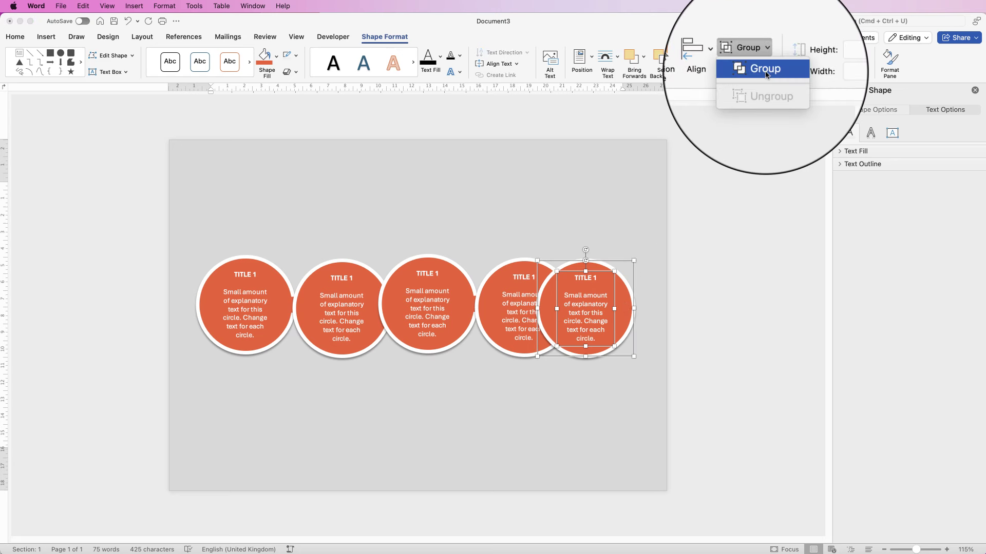
{"action": "left_click", "coordinate": [752, 67]}
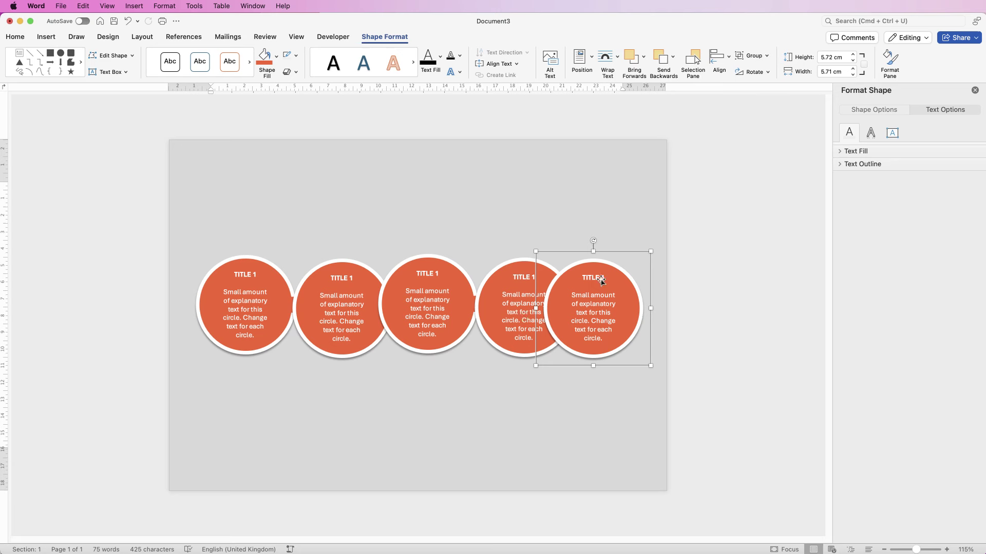
Step: Send the fifth circle to the back and bring the third and second circles forward
{"action": "left_click", "coordinate": [672, 57]}
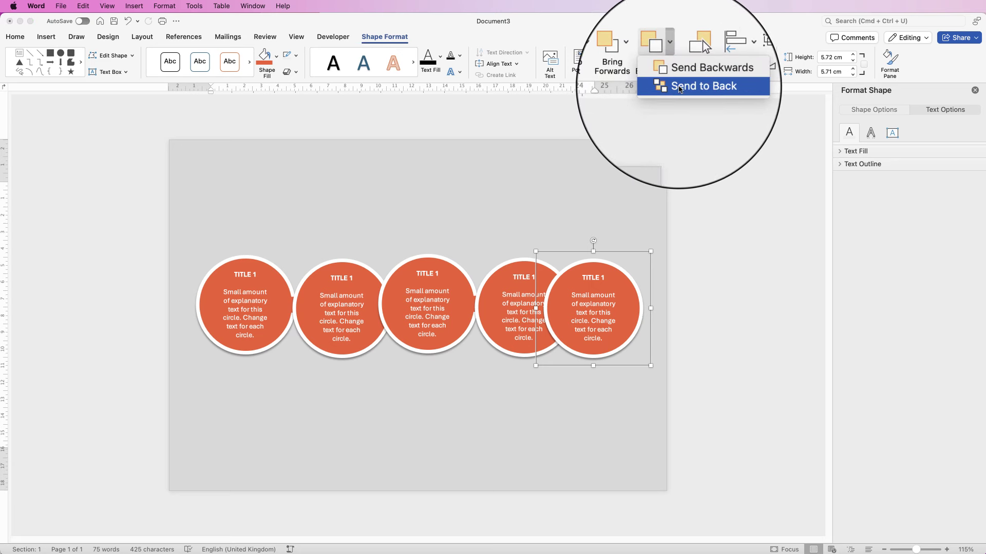
{"action": "left_click", "coordinate": [701, 95]}
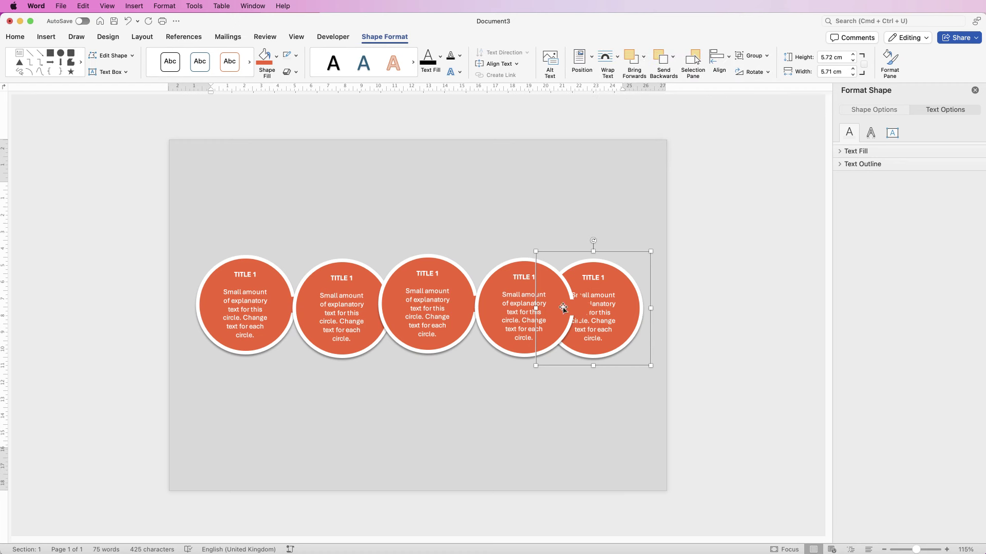
{"action": "left_click", "coordinate": [428, 309]}
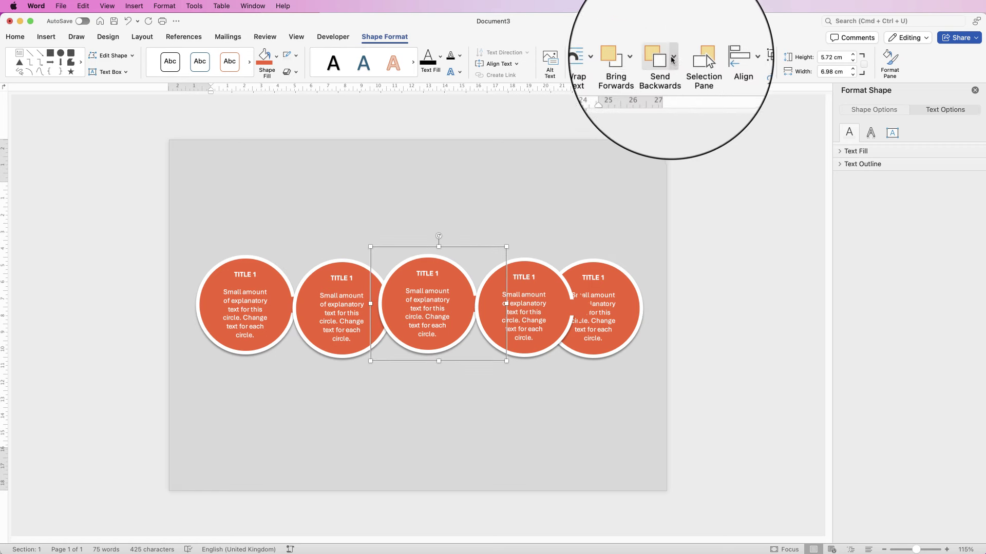
{"action": "left_click", "coordinate": [644, 58]}
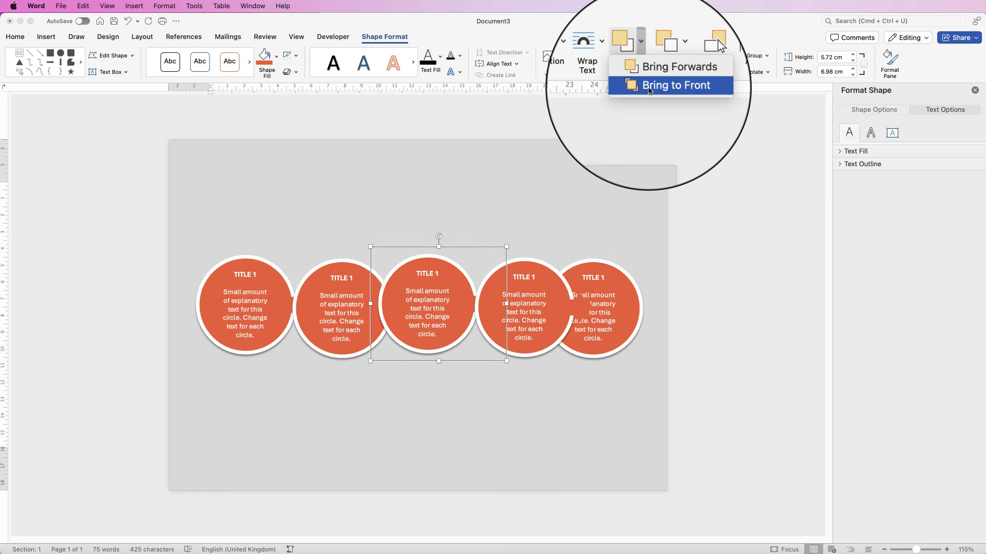
{"action": "left_click", "coordinate": [648, 85]}
{"action": "left_click", "coordinate": [347, 309]}
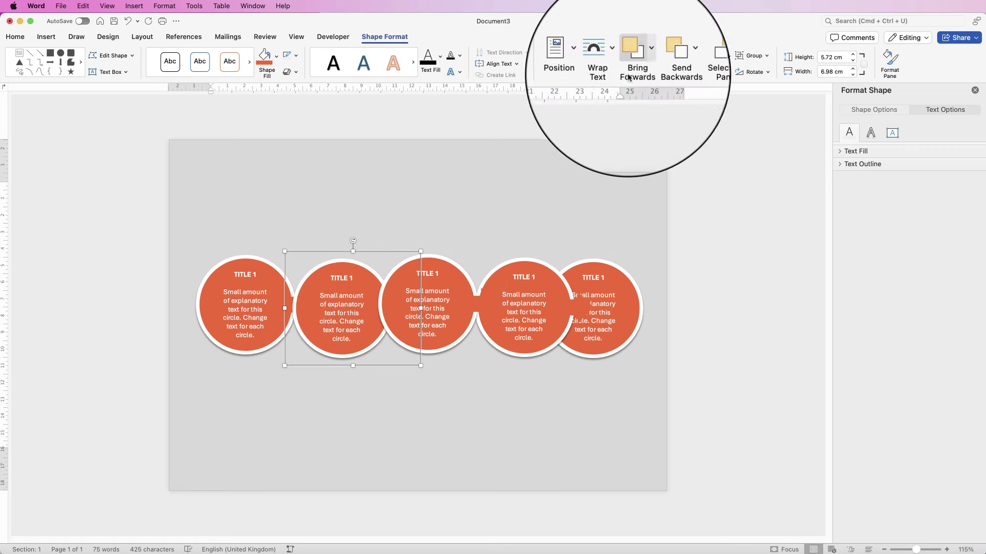
{"action": "left_click", "coordinate": [643, 58]}
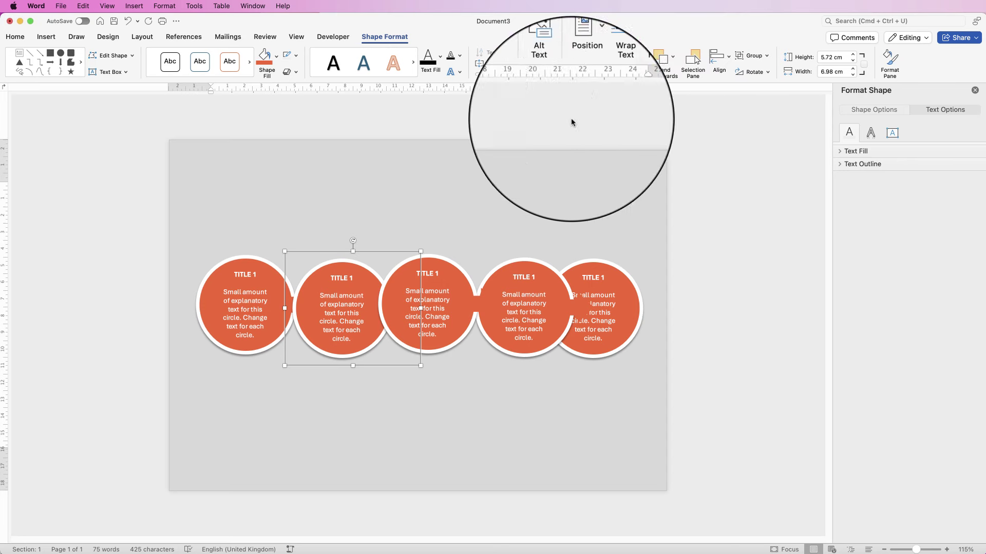
{"action": "left_click", "coordinate": [651, 79]}
Step: Bring the first circle to the front, then move it to about 1.79 cm and the fifth to 24.05 cm
{"action": "left_click", "coordinate": [249, 304]}
{"action": "left_click", "coordinate": [643, 58]}
{"action": "left_click", "coordinate": [651, 81]}
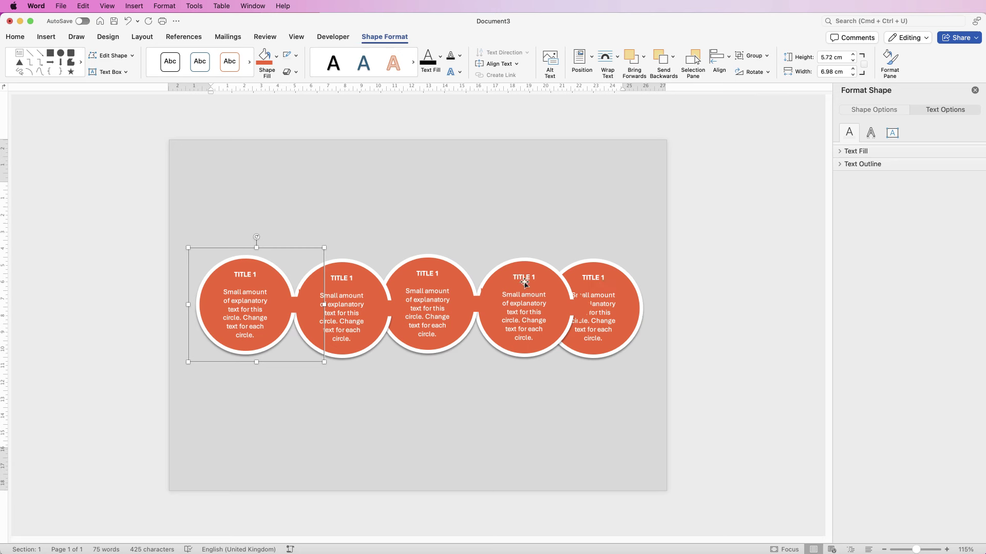
{"action": "left_click_drag", "start_coordinate": [236, 296], "coordinate": [237, 298]}
{"action": "left_click_drag", "start_coordinate": [608, 308], "coordinate": [615, 308]}
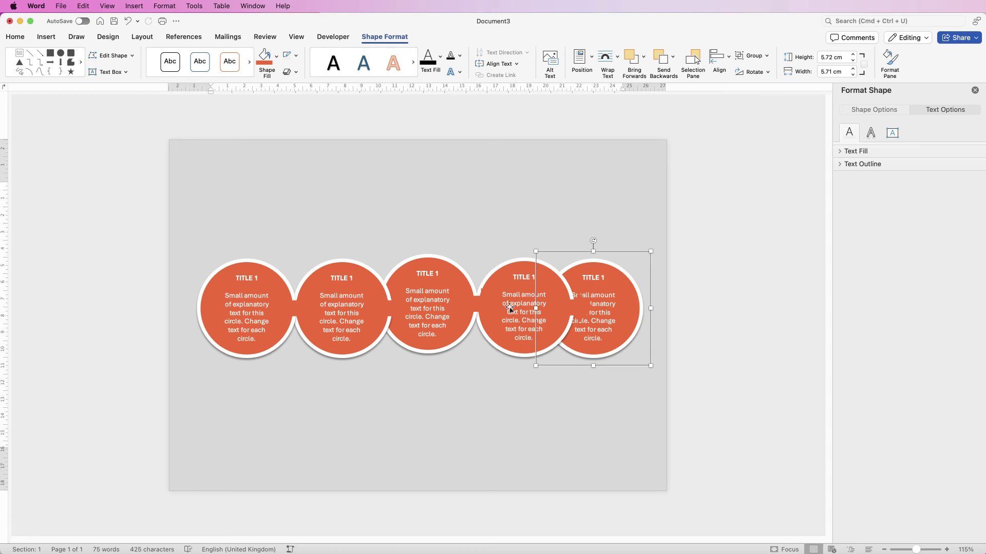
Step: Align all five circles to a shared middle and distribute them horizontally across the page
{"action": "left_click", "coordinate": [522, 299], "text": "shift"}
{"action": "left_click", "coordinate": [413, 299], "text": "shift"}
{"action": "left_click", "coordinate": [338, 303], "text": "shift"}
{"action": "left_click", "coordinate": [257, 311], "text": "shift"}
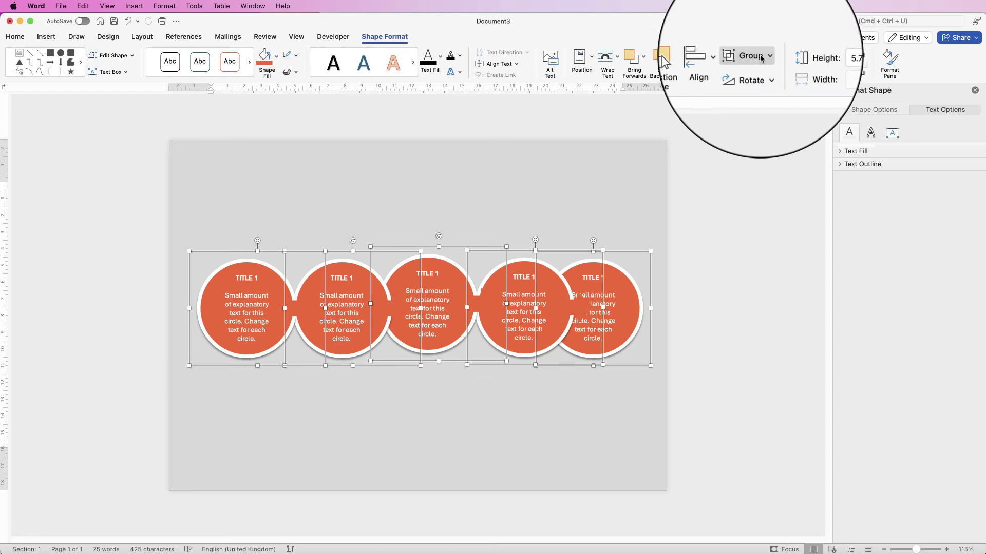
{"action": "left_click", "coordinate": [729, 63]}
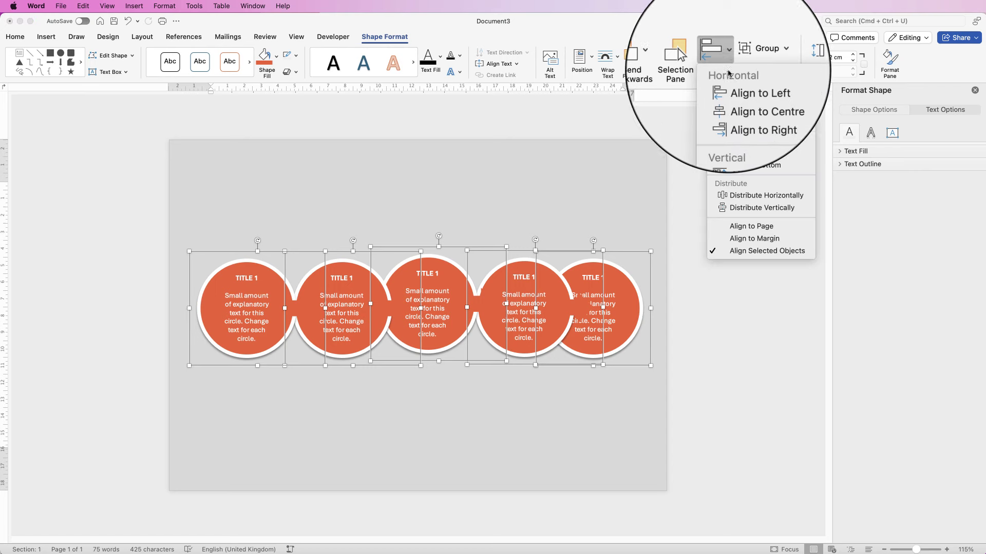
{"action": "left_click", "coordinate": [737, 152]}
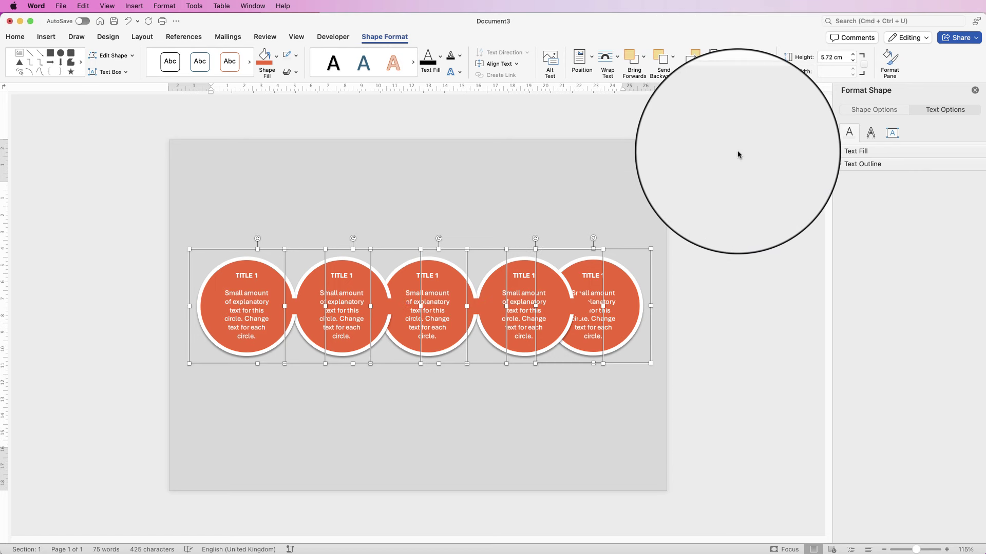
{"action": "left_click", "coordinate": [728, 64]}
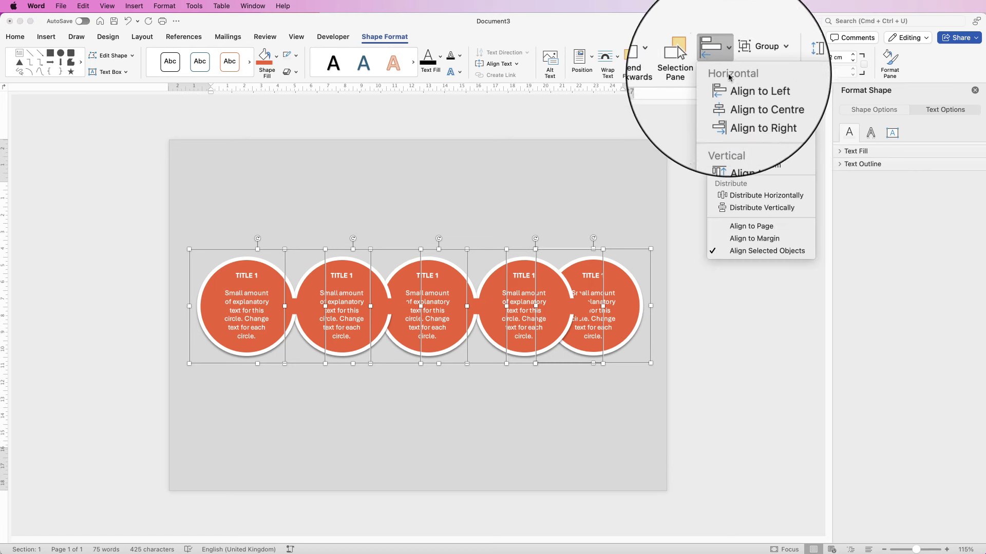
{"action": "left_click", "coordinate": [735, 196]}
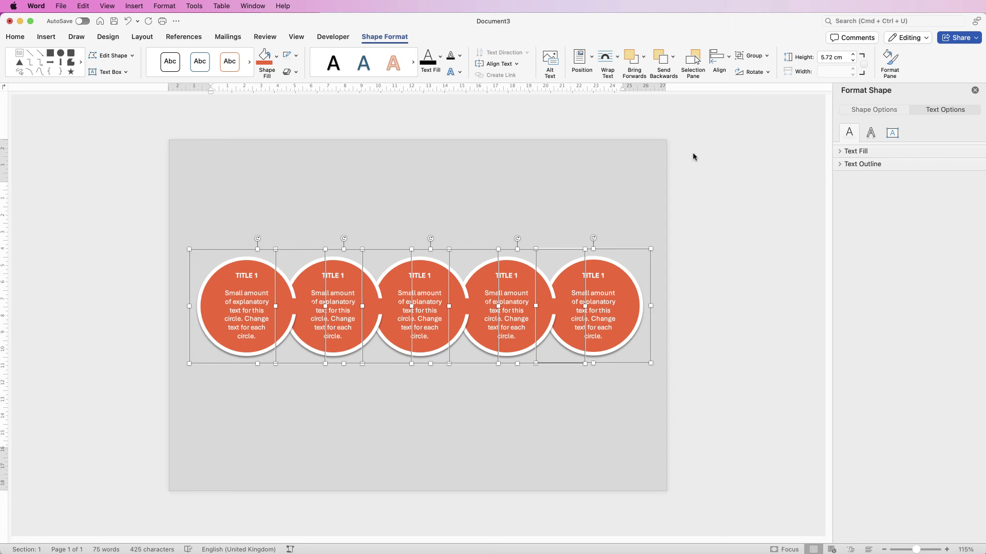
{"action": "left_click", "coordinate": [331, 204]}
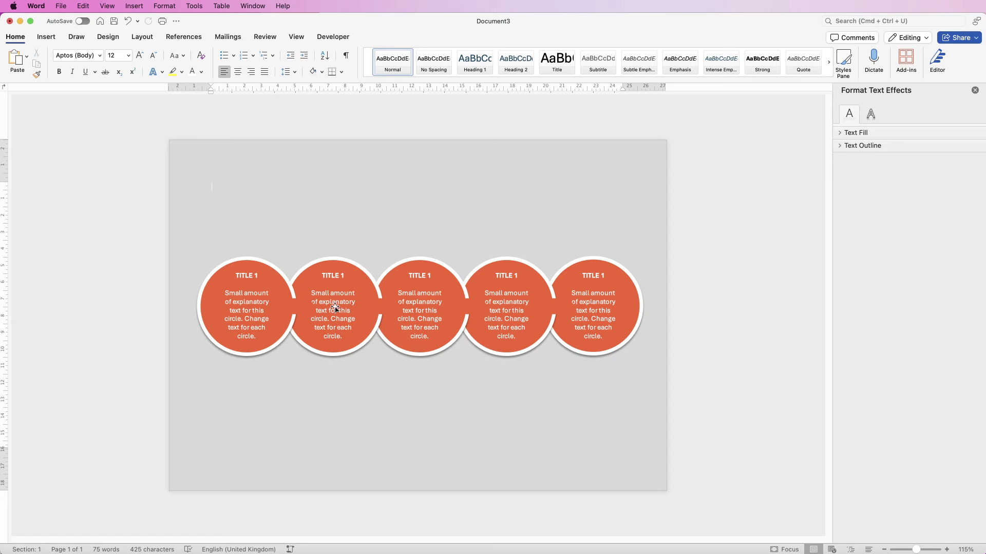
Step: Ungroup the second circle into its separate parts
{"action": "left_click", "coordinate": [344, 328]}
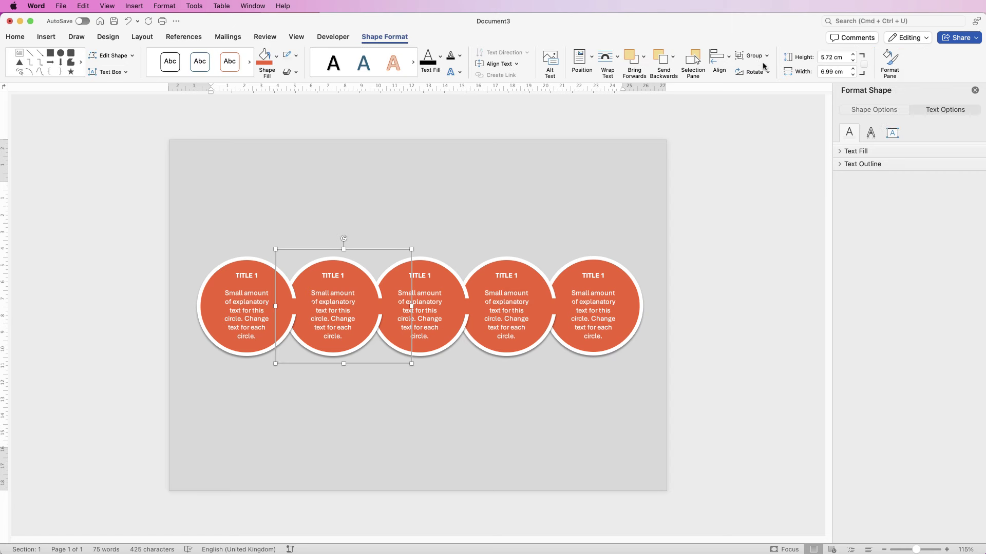
{"action": "left_click", "coordinate": [766, 55]}
{"action": "left_click", "coordinate": [763, 89]}
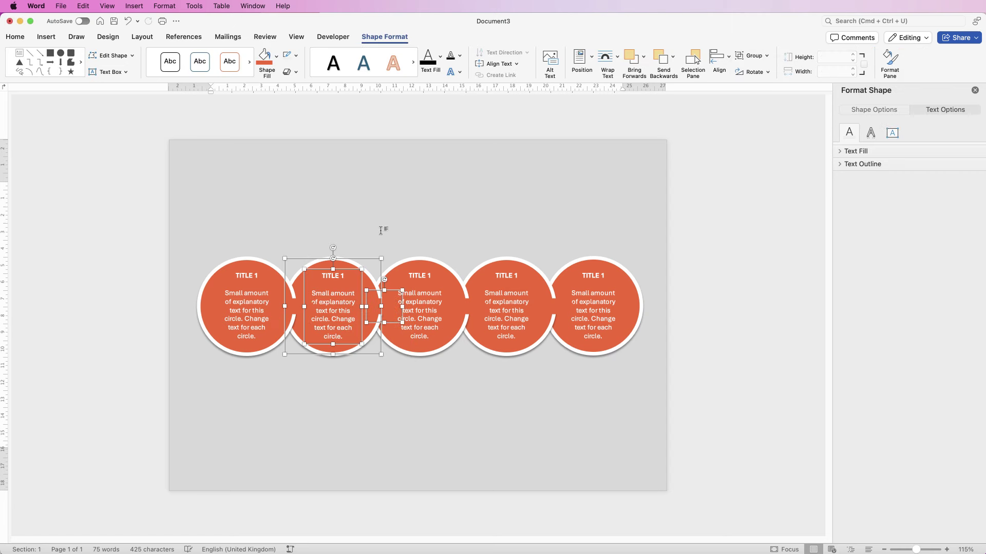
{"action": "left_click", "coordinate": [368, 224]}
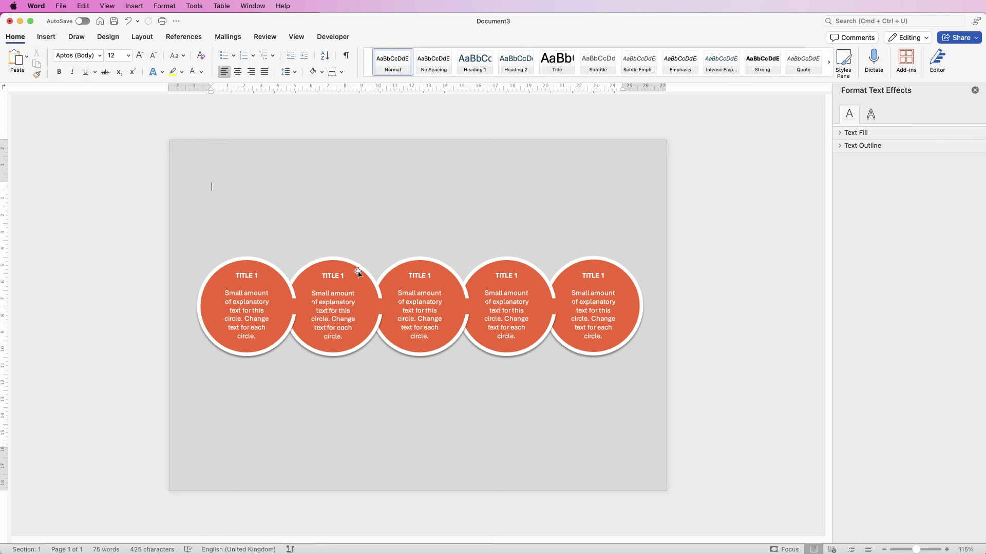
Step: Fill the second circle and its following arrow magenta, nudging its text box slightly right
{"action": "left_click", "coordinate": [341, 270]}
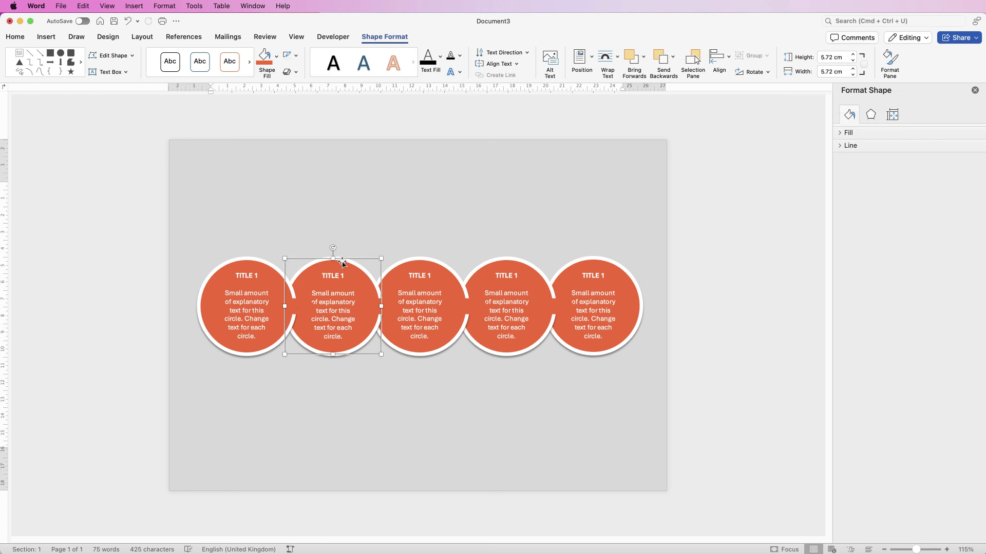
{"action": "left_click", "coordinate": [276, 56]}
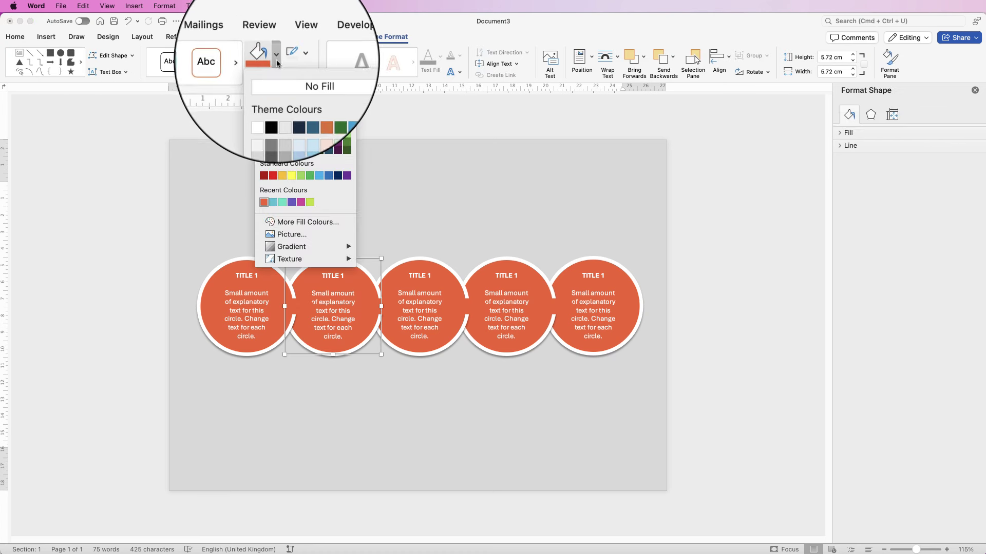
{"action": "left_click", "coordinate": [301, 203]}
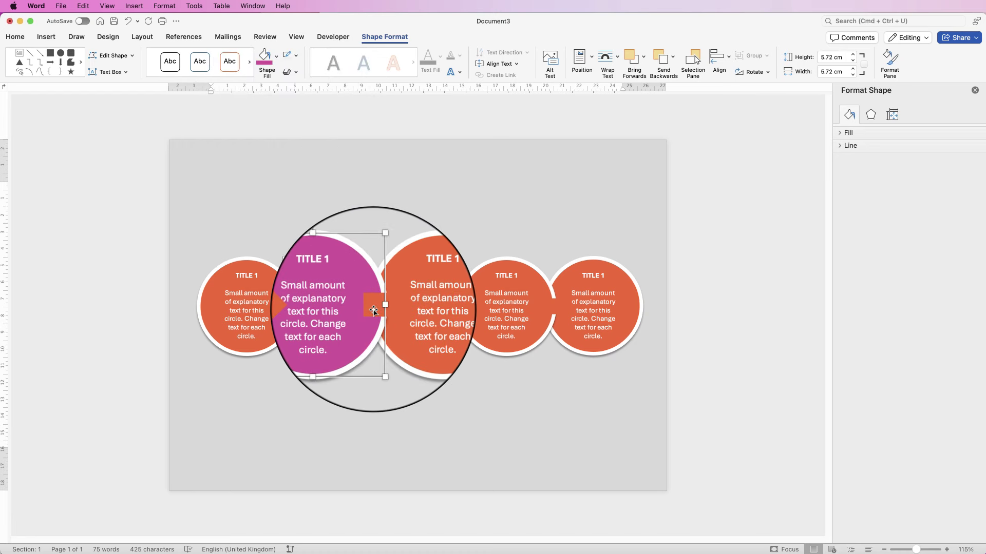
{"action": "left_click", "coordinate": [373, 310]}
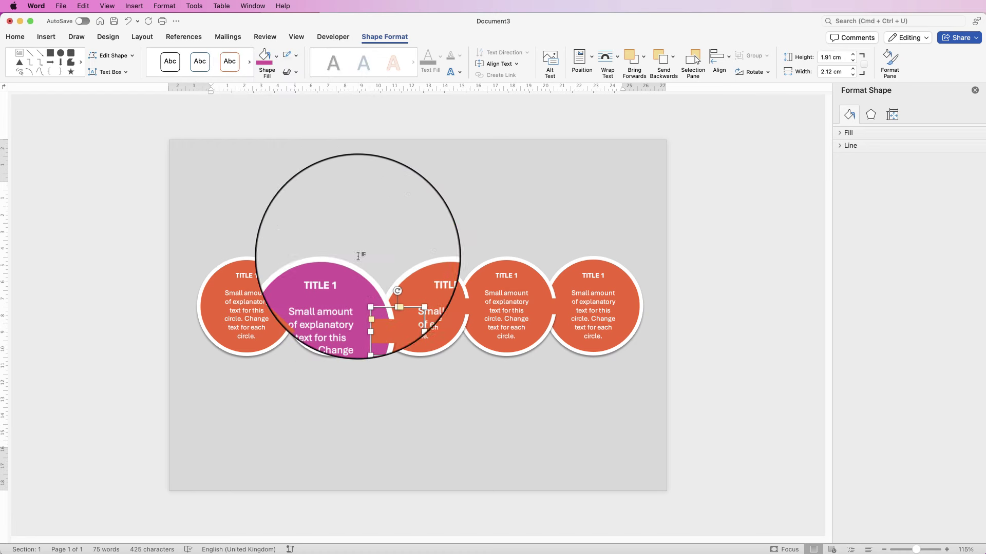
{"action": "left_click", "coordinate": [265, 62]}
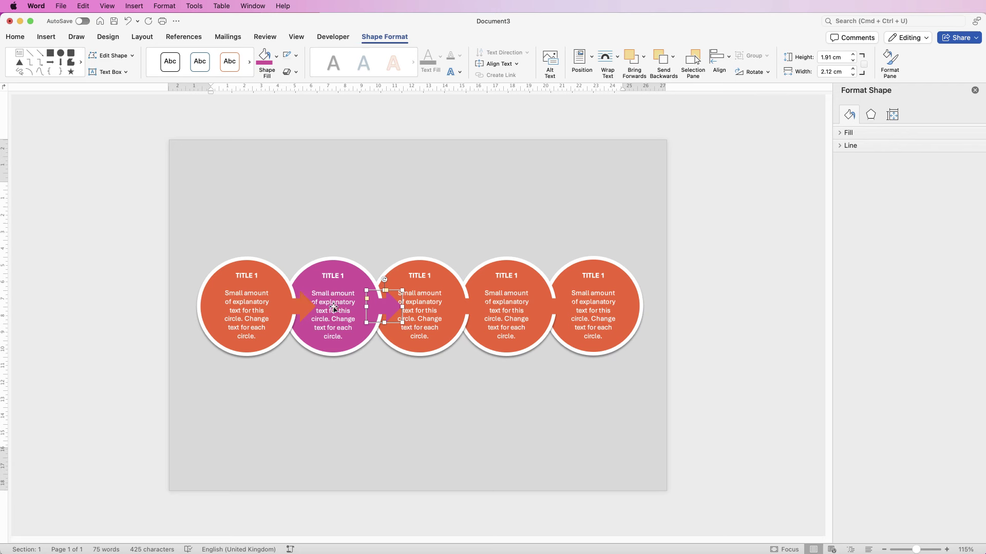
{"action": "left_click", "coordinate": [334, 308]}
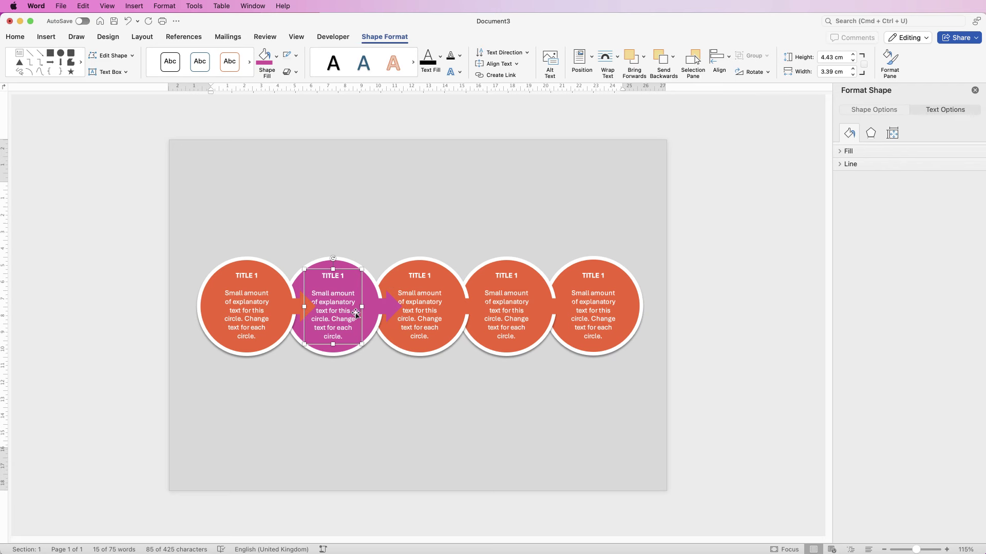
{"action": "key", "text": "Right"}
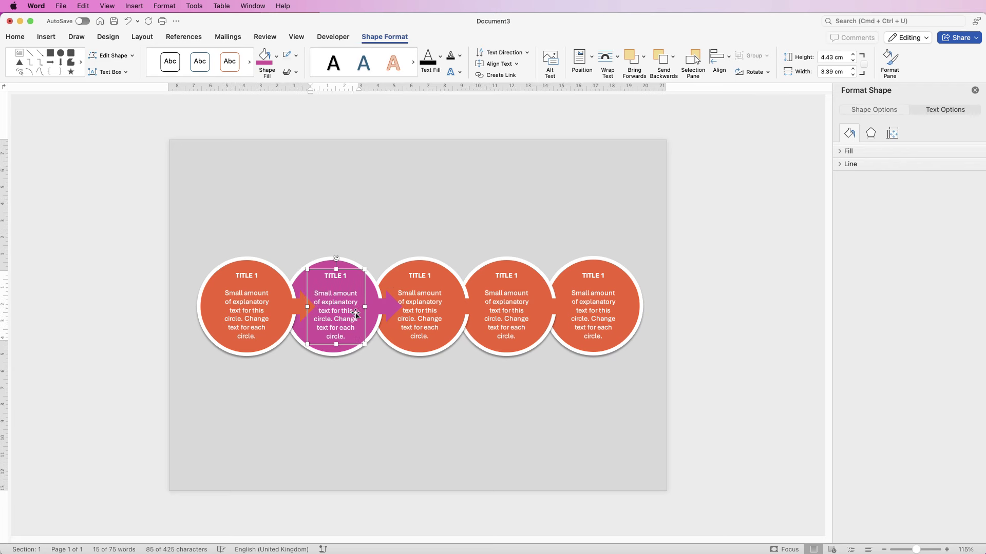
{"action": "key", "text": "Right"}
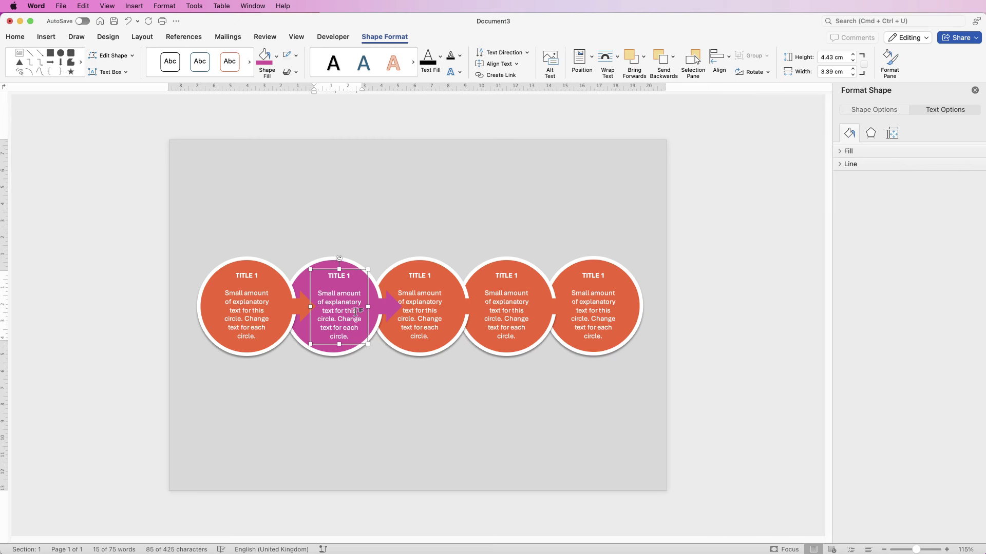
Step: Group the magenta circle with its arrow
{"action": "left_click", "coordinate": [393, 307]}
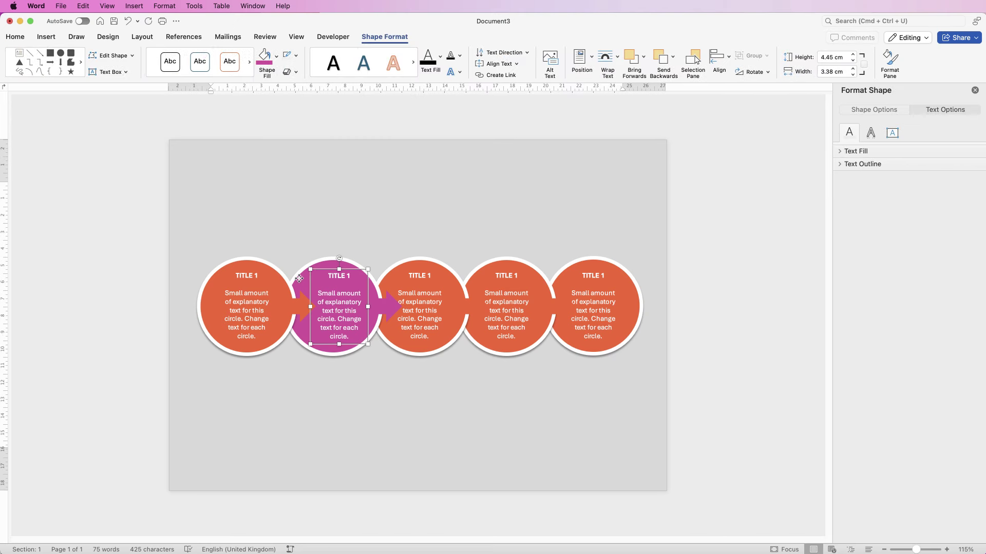
{"action": "left_click", "coordinate": [392, 307]}
{"action": "left_click", "coordinate": [752, 56]}
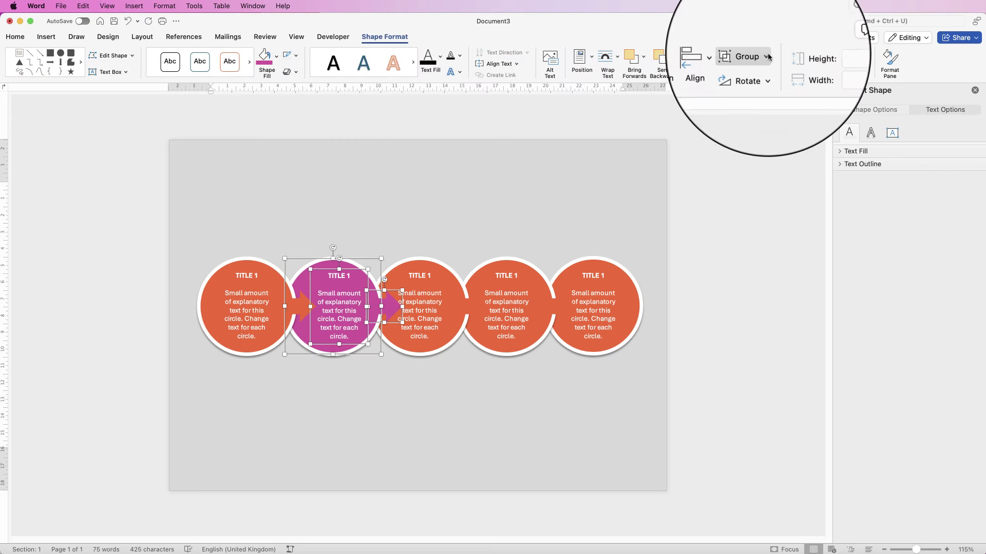
{"action": "left_click", "coordinate": [755, 67]}
{"action": "left_click", "coordinate": [437, 300]}
{"action": "left_click", "coordinate": [767, 55]}
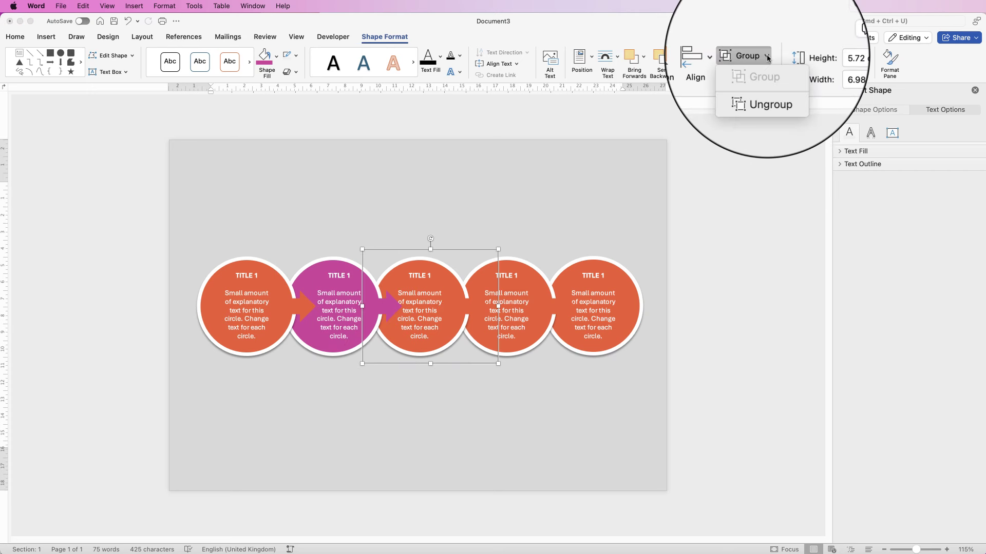
Step: Ungroup the third circle and fill it and its following arrow purple
{"action": "left_click", "coordinate": [758, 78]}
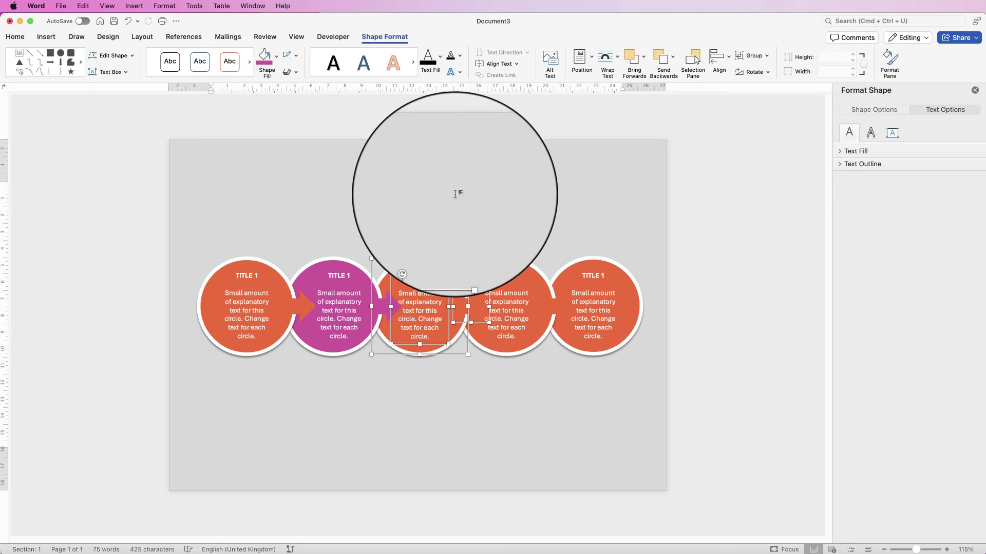
{"action": "left_click", "coordinate": [433, 261]}
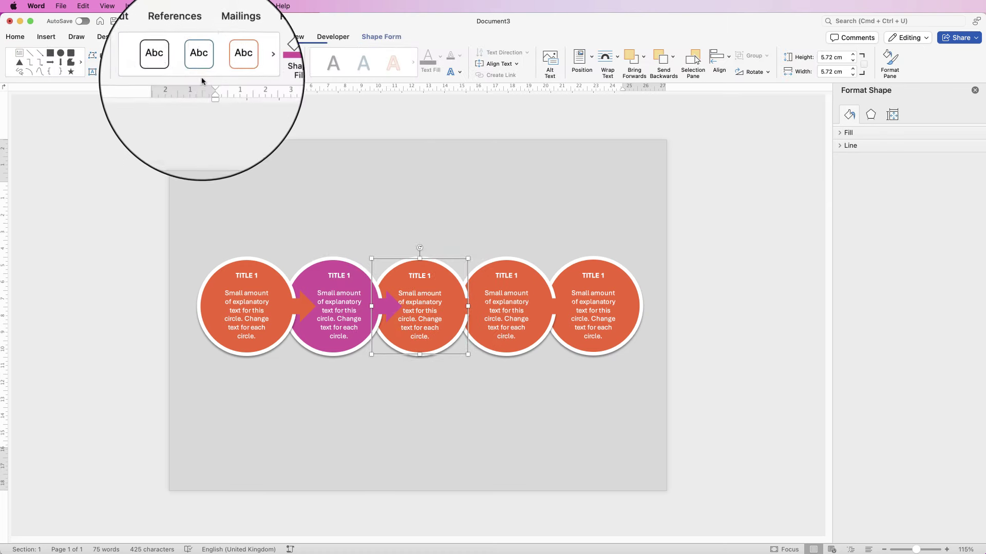
{"action": "left_click", "coordinate": [277, 55]}
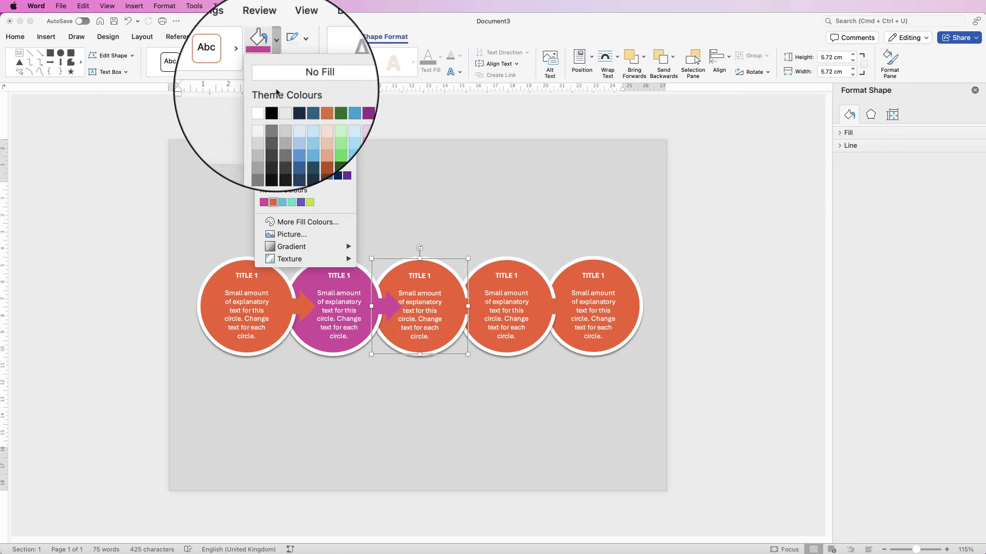
{"action": "left_click", "coordinate": [301, 202]}
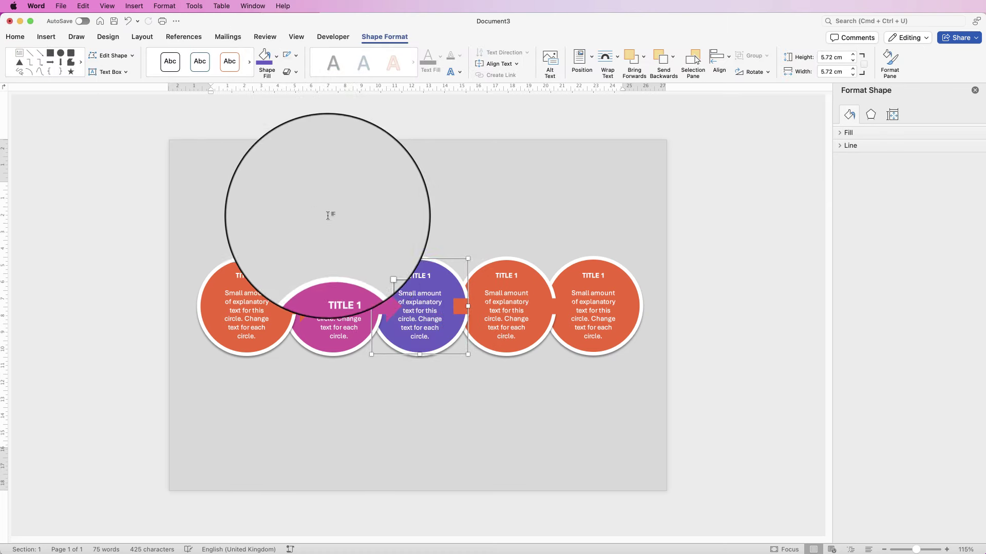
{"action": "left_click", "coordinate": [459, 307]}
{"action": "left_click", "coordinate": [265, 61]}
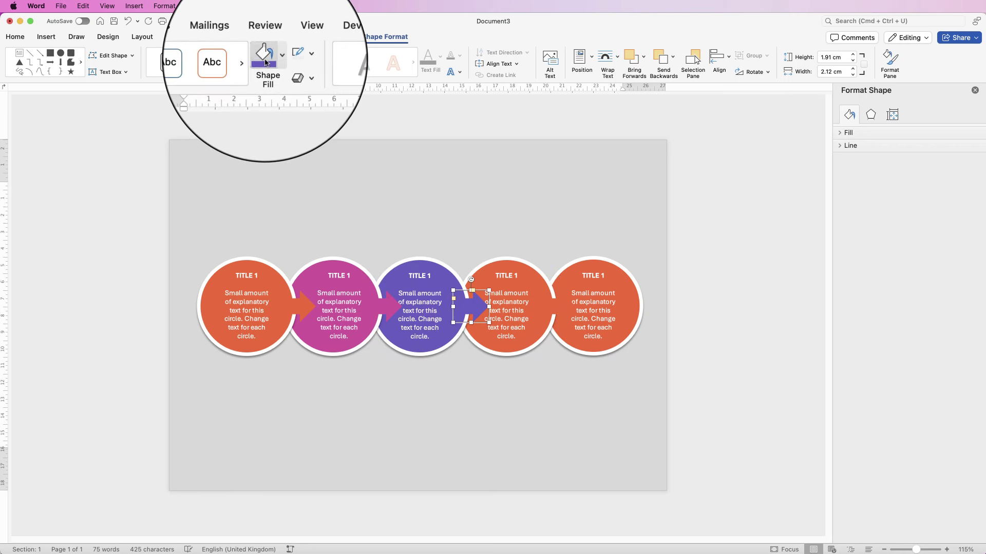
Step: Shift the third circle's text slightly right and group the circle, text and arrow
{"action": "left_click", "coordinate": [417, 310]}
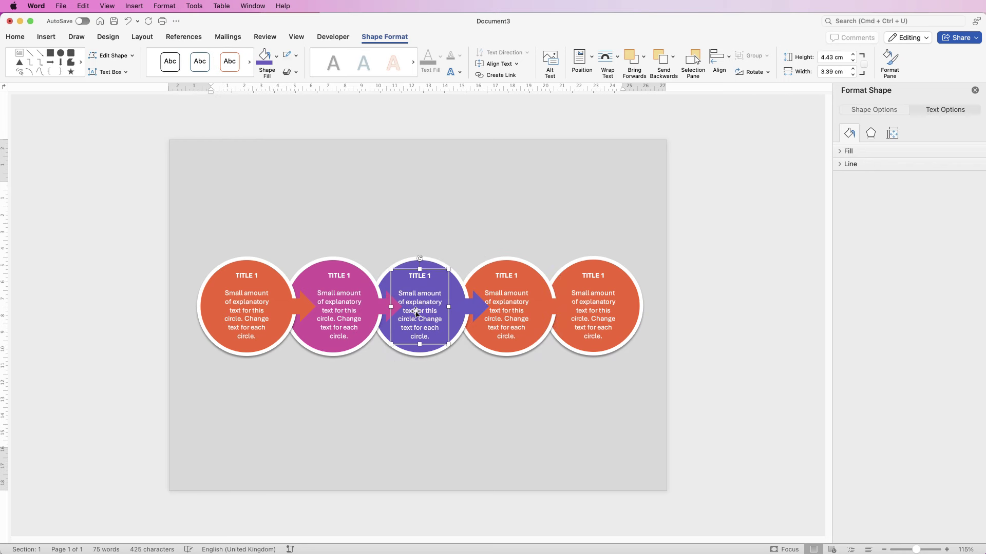
{"action": "left_click_drag", "start_coordinate": [422, 299], "coordinate": [426, 300]}
{"action": "left_click", "coordinate": [472, 308], "text": "shift"}
{"action": "left_click", "coordinate": [458, 282], "text": "shift"}
{"action": "left_click", "coordinate": [753, 55]}
{"action": "left_click", "coordinate": [764, 65]}
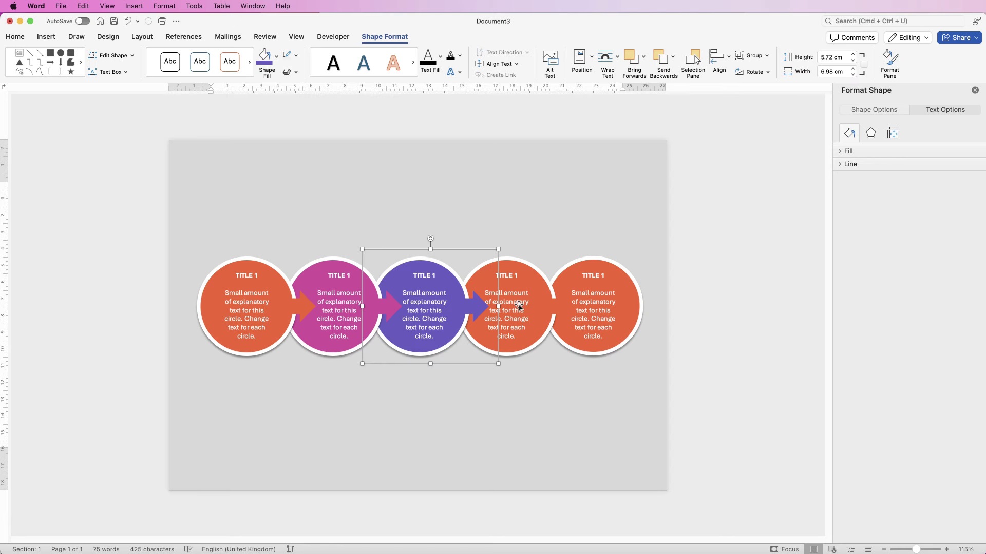
Step: Ungroup the fourth circle into its parts and select the fifth circle
{"action": "left_click", "coordinate": [518, 306]}
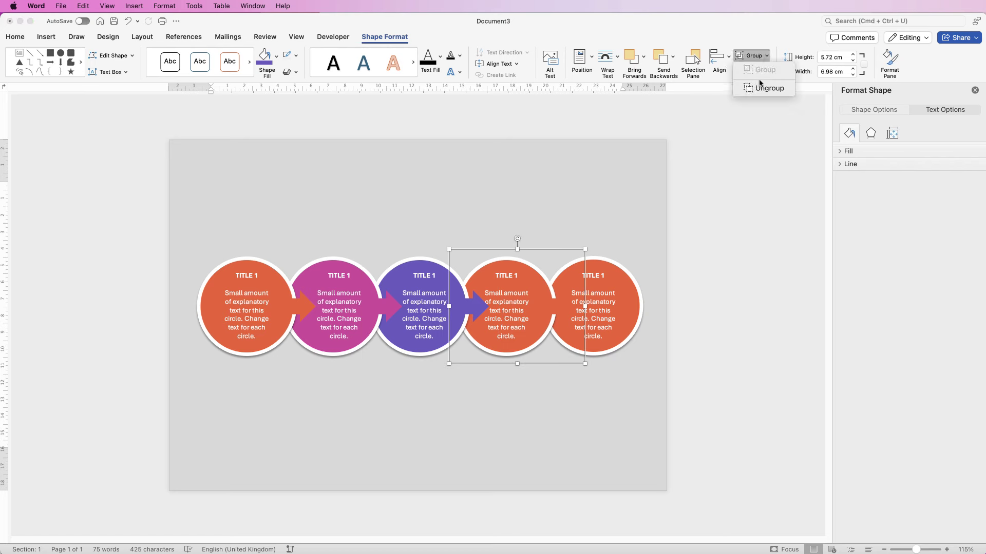
{"action": "left_click", "coordinate": [276, 56]}
{"action": "left_click", "coordinate": [263, 200]}
{"action": "left_click", "coordinate": [596, 313]}
Step: Fill the fifth circle teal blue and group all five circles together
{"action": "left_click", "coordinate": [277, 55]}
{"action": "left_click", "coordinate": [271, 200]}
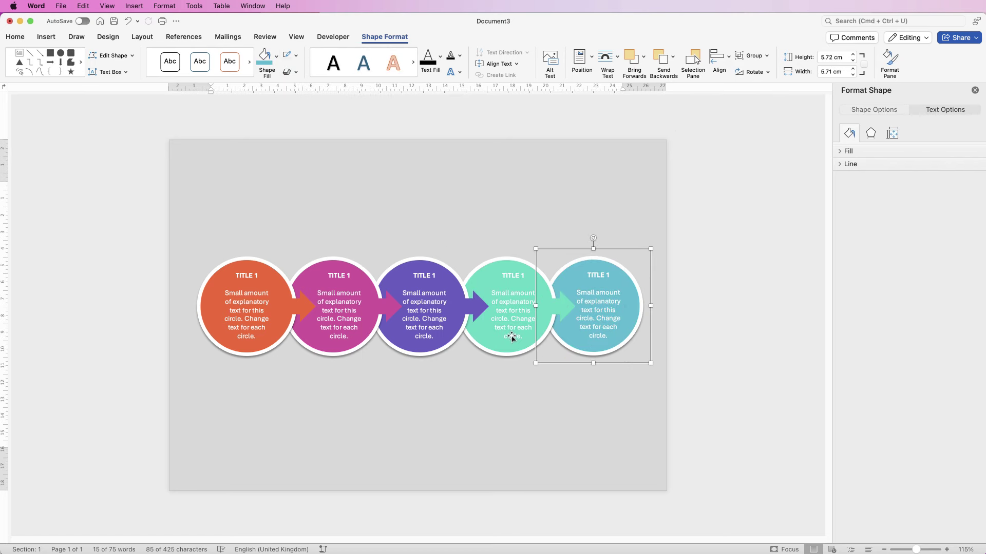
{"action": "left_click", "coordinate": [473, 315], "text": "shift"}
{"action": "left_click", "coordinate": [414, 311], "text": "shift"}
{"action": "left_click", "coordinate": [324, 315], "text": "shift"}
{"action": "left_click", "coordinate": [249, 317], "text": "shift"}
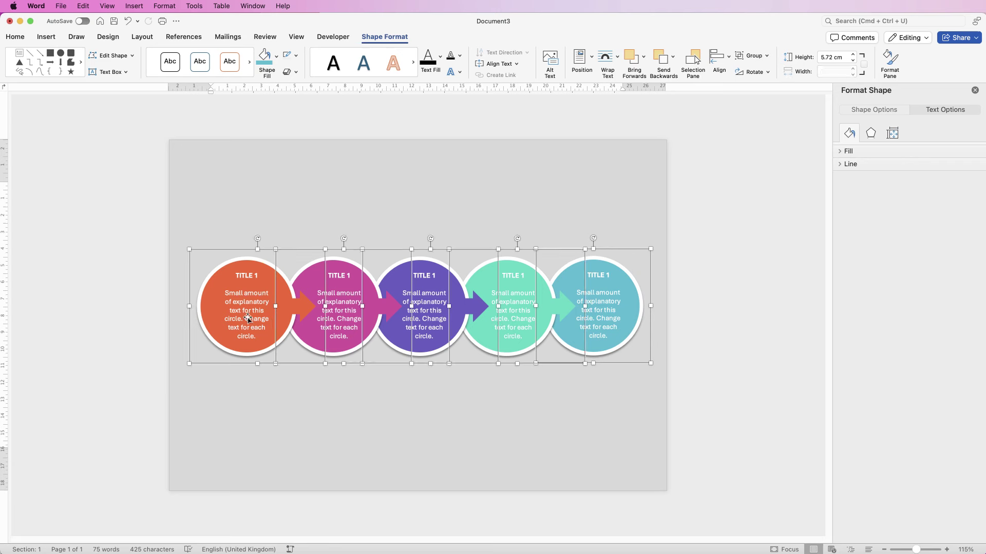
{"action": "left_click", "coordinate": [765, 56]}
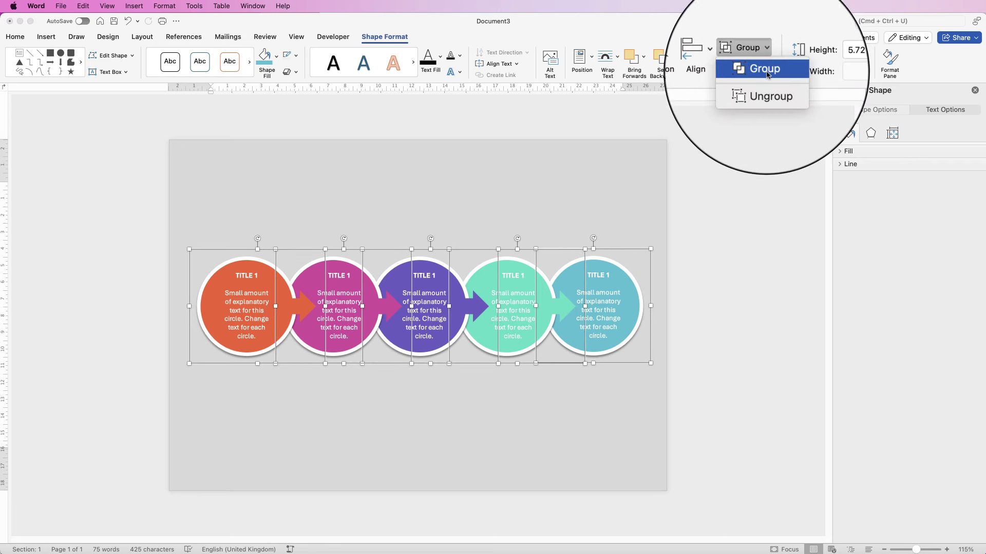
{"action": "left_click", "coordinate": [764, 71]}
Step: Move the circle group lower and centre it on the page
{"action": "left_click_drag", "start_coordinate": [482, 306], "coordinate": [479, 315]}
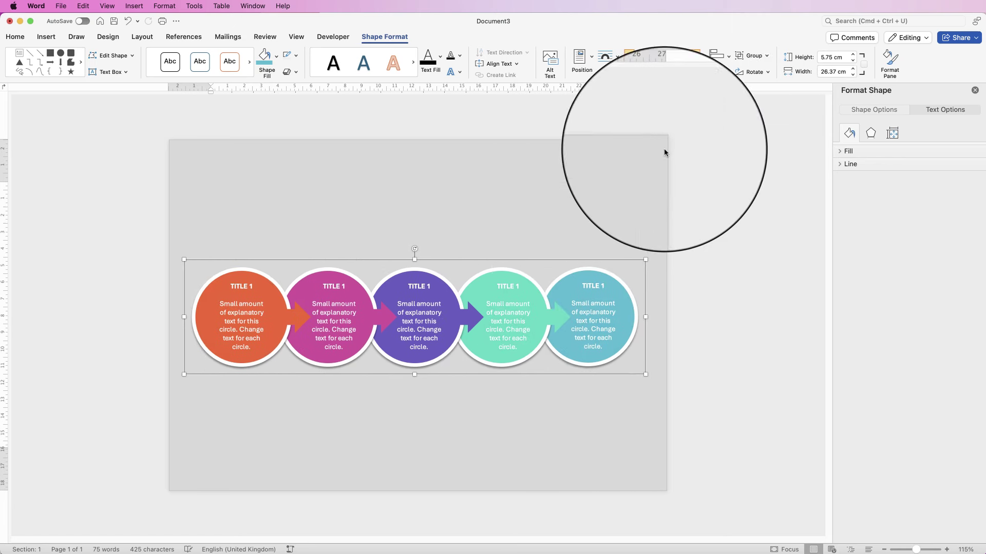
{"action": "left_click", "coordinate": [728, 58]}
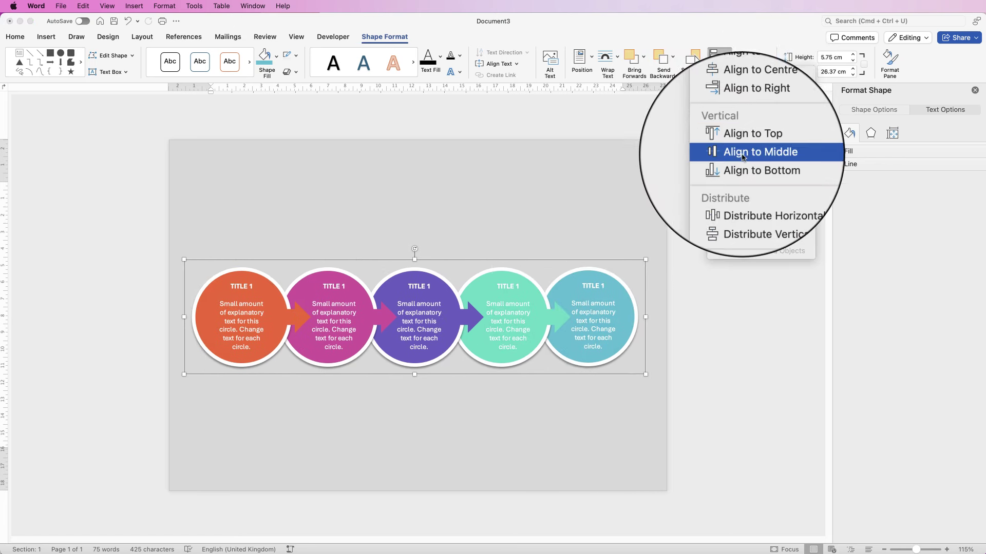
{"action": "left_click", "coordinate": [740, 106]}
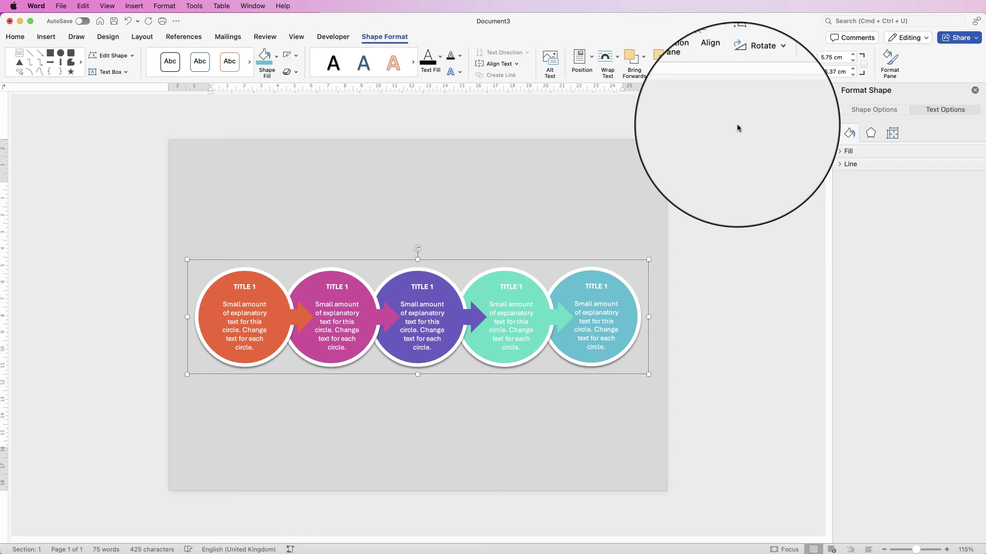
{"action": "left_click", "coordinate": [704, 277]}
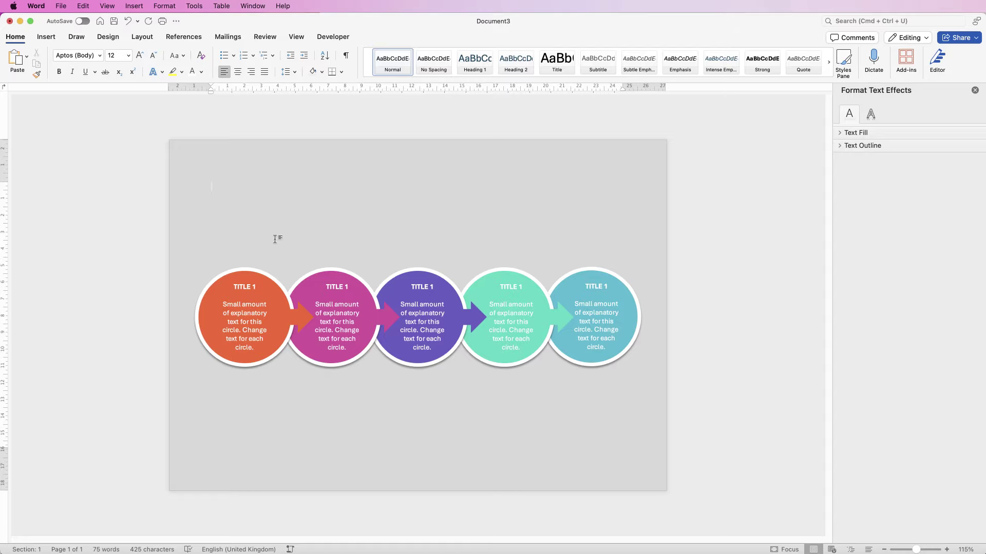
{"action": "left_click", "coordinate": [46, 36]}
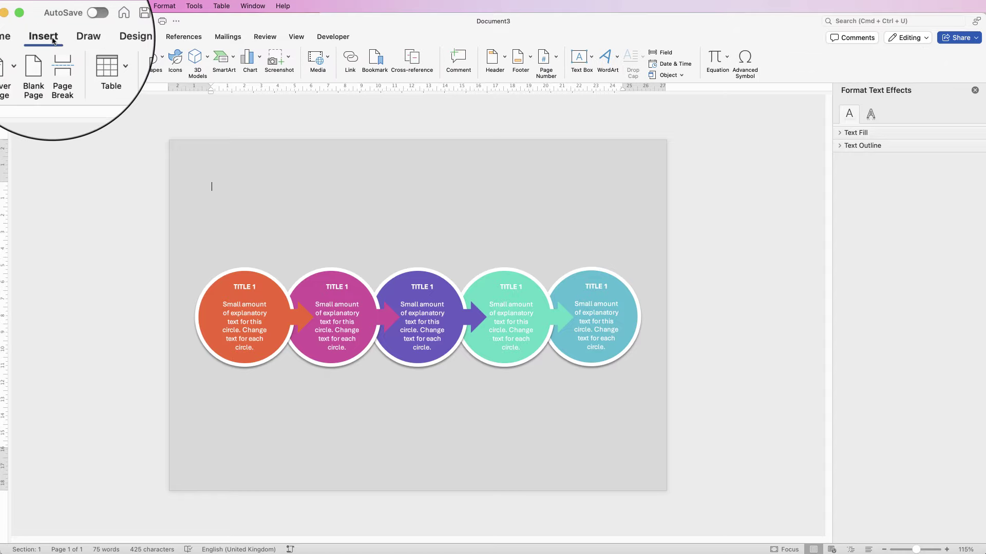
Step: Insert five 'Data' stock icons: alarm clock, aperture, head, joined hands and circular arrows
{"action": "left_click", "coordinate": [172, 62]}
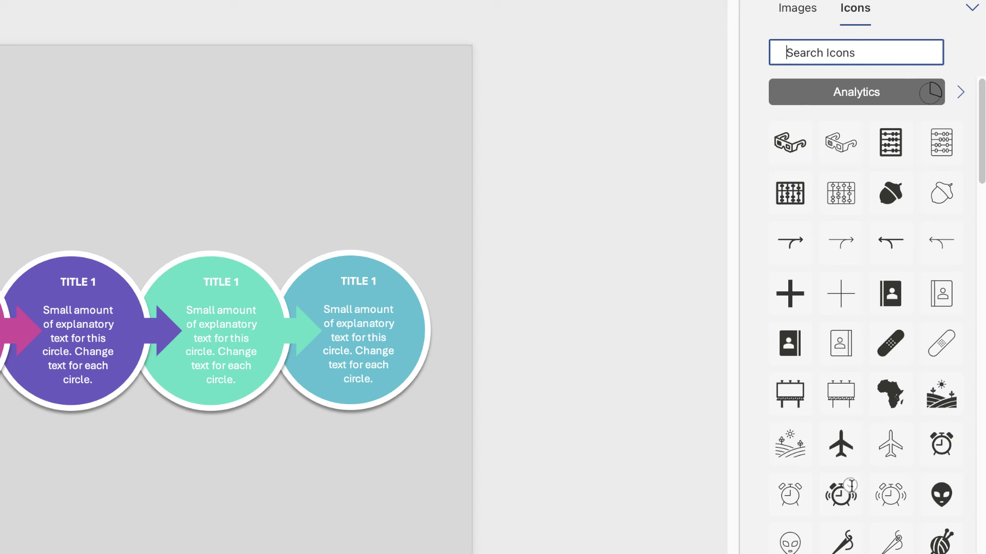
{"action": "left_click", "coordinate": [849, 488]}
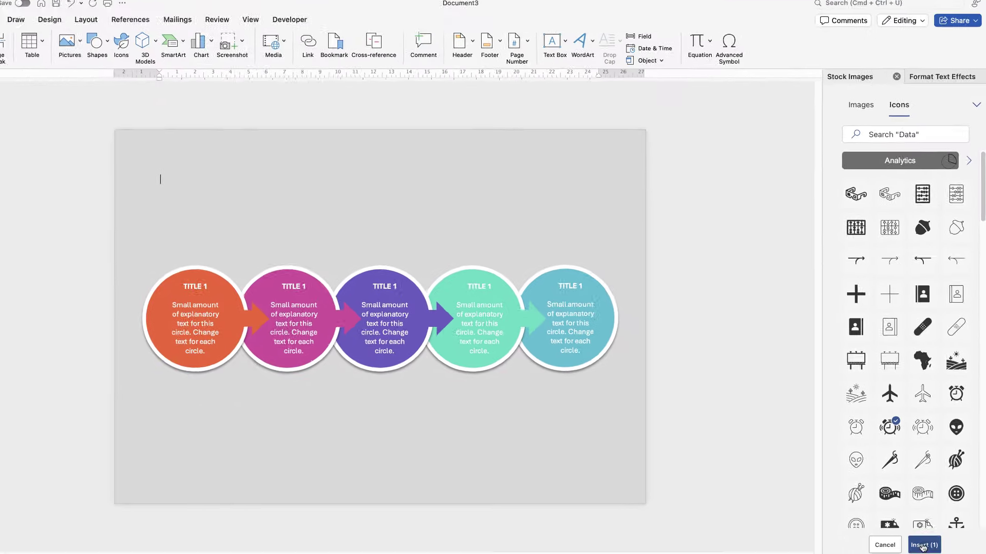
{"action": "scroll", "coordinate": [919, 308], "scroll_direction": "down", "scroll_amount": 5}
{"action": "left_click", "coordinate": [922, 282]}
{"action": "scroll", "coordinate": [974, 281], "scroll_direction": "down", "scroll_amount": 3}
{"action": "left_click", "coordinate": [863, 281]}
{"action": "scroll", "coordinate": [920, 327], "scroll_direction": "down", "scroll_amount": 15}
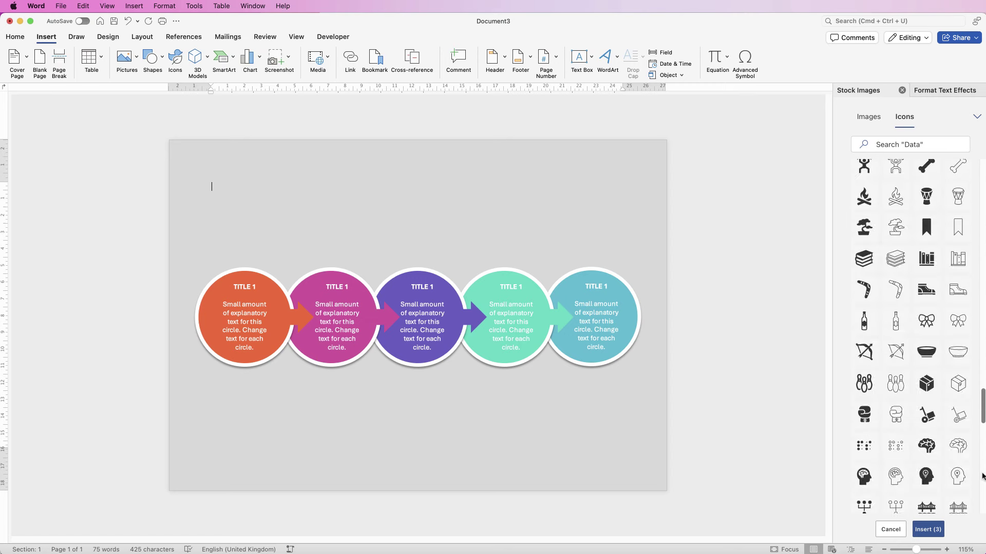
{"action": "left_click", "coordinate": [968, 298]}
{"action": "scroll", "coordinate": [955, 360], "scroll_direction": "down", "scroll_amount": 8}
{"action": "left_click", "coordinate": [913, 416]}
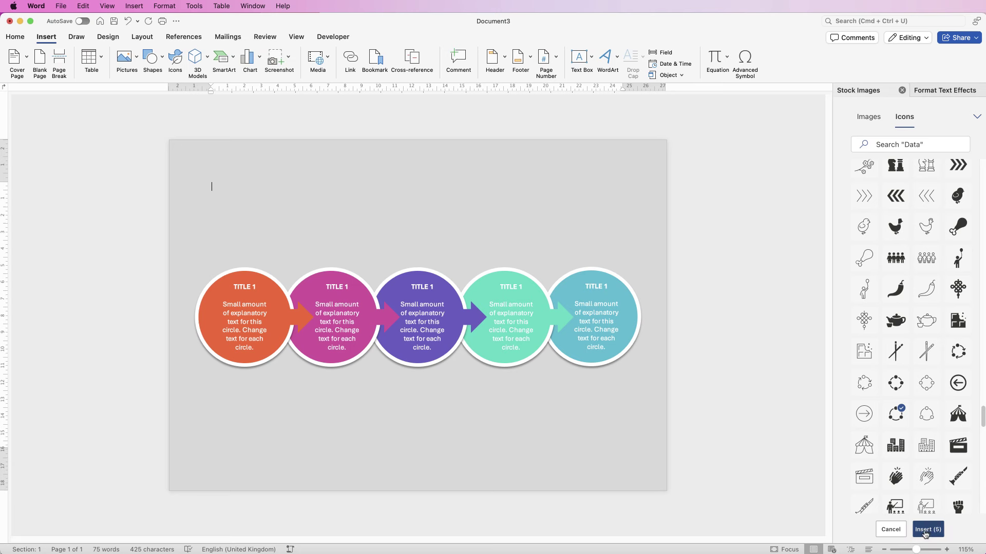
{"action": "left_click", "coordinate": [927, 530]}
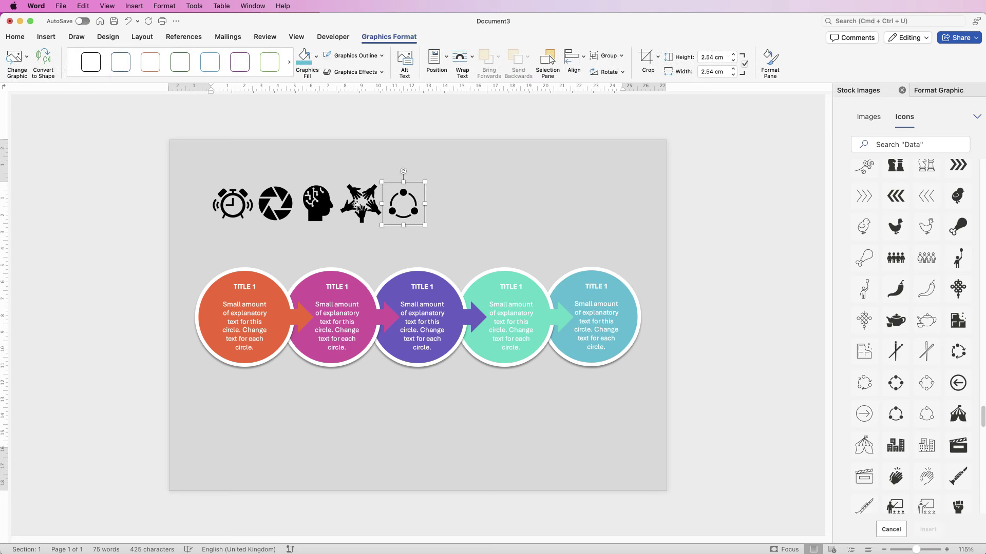
Step: Float the circular arrows icon in front of text, colour it blue, and place it above the blue circle
{"action": "left_click", "coordinate": [462, 61]}
{"action": "left_click", "coordinate": [473, 157]}
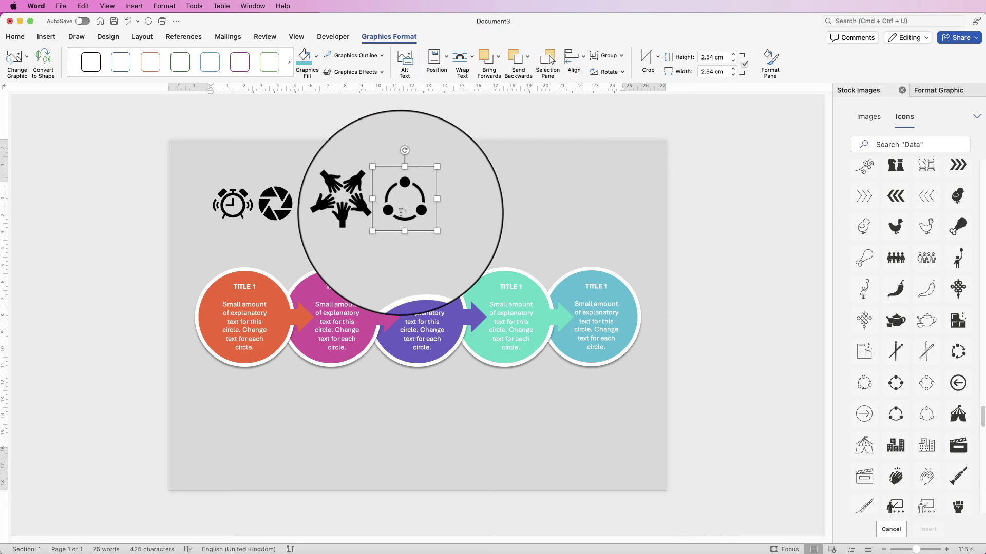
{"action": "left_click", "coordinate": [303, 66]}
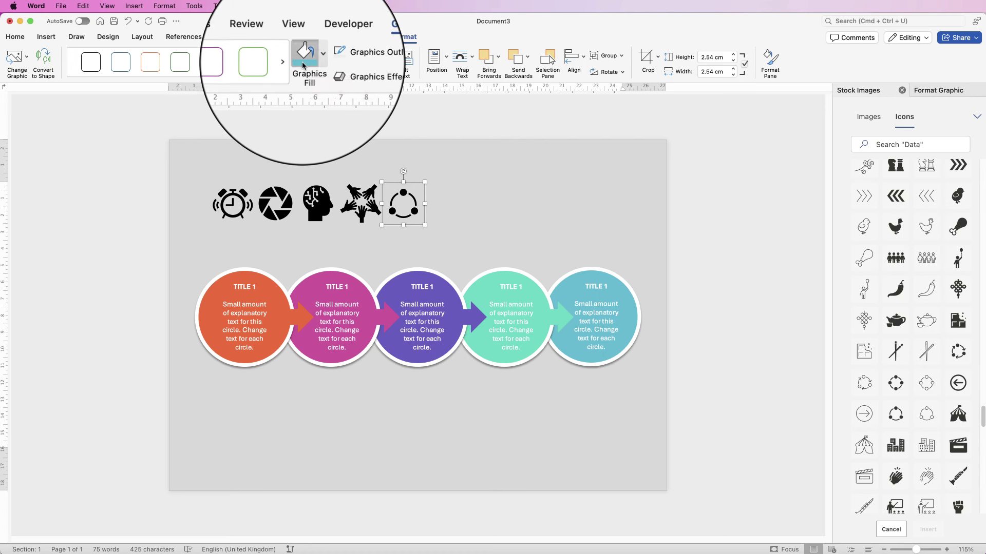
{"action": "left_click_drag", "start_coordinate": [418, 215], "coordinate": [604, 247]}
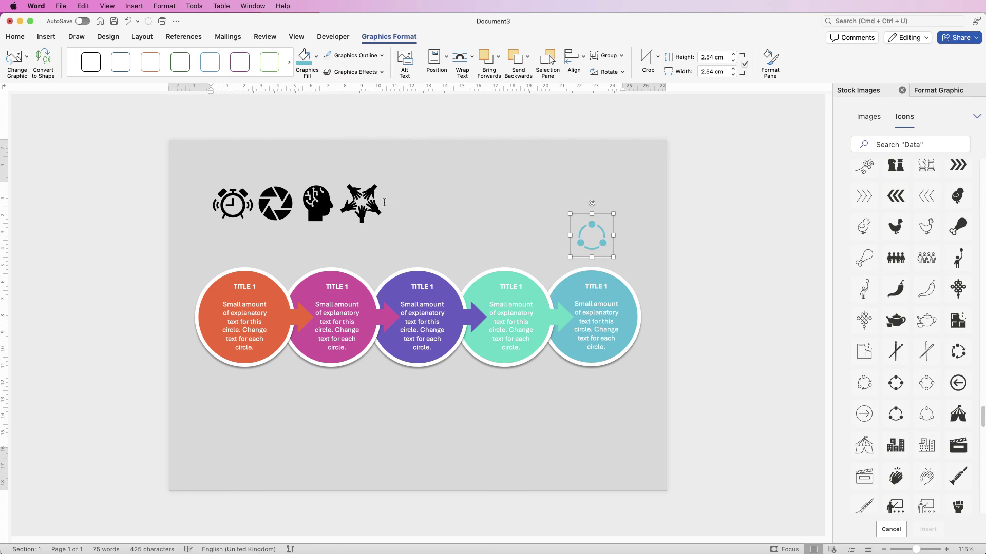
Step: Colour the joined hands icon mint green, float it in front of text, and place it above the mint circle
{"action": "left_click", "coordinate": [367, 201]}
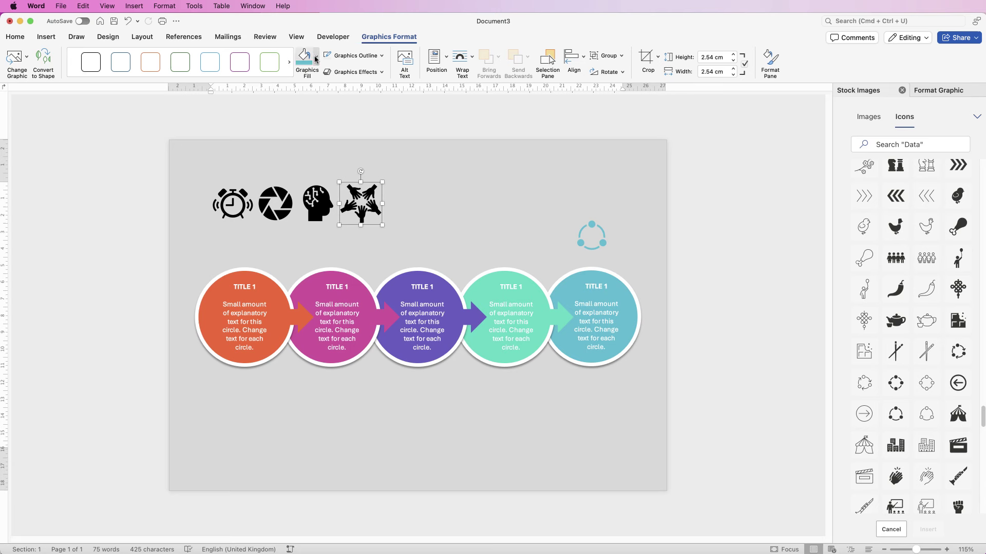
{"action": "left_click", "coordinate": [315, 57]}
{"action": "left_click", "coordinate": [312, 202]}
{"action": "left_click_drag", "start_coordinate": [371, 209], "coordinate": [382, 194]}
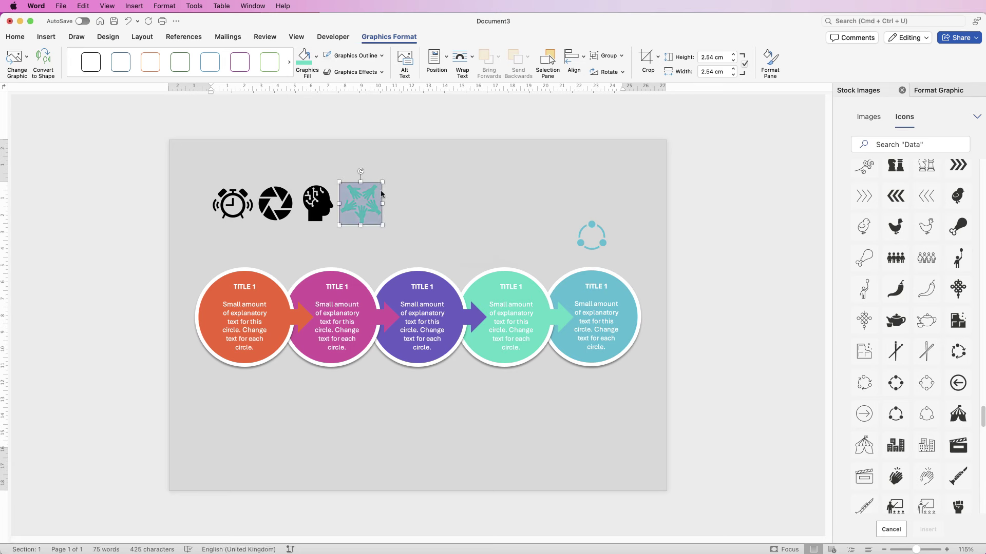
{"action": "left_click", "coordinate": [471, 59]}
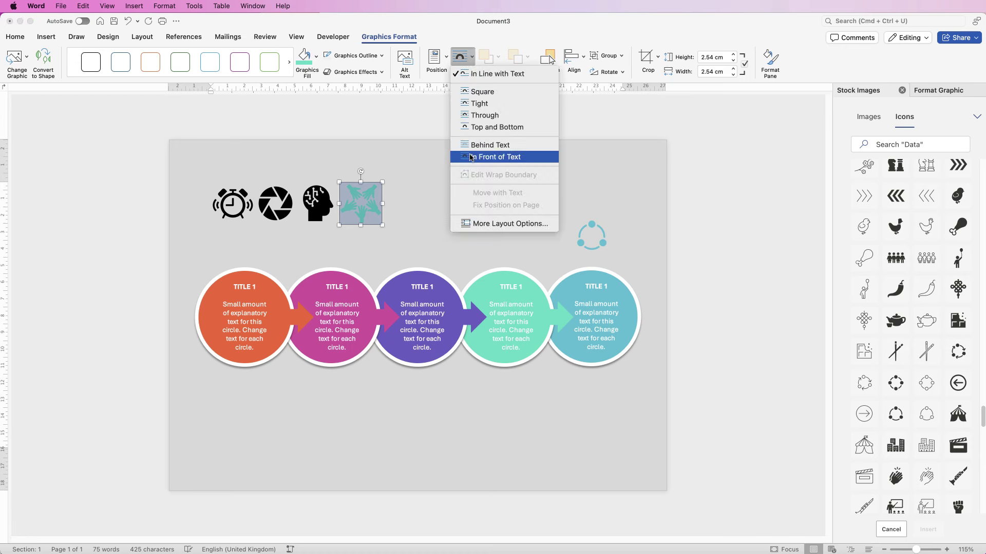
{"action": "left_click", "coordinate": [464, 156]}
{"action": "left_click_drag", "start_coordinate": [360, 203], "coordinate": [504, 237]}
Step: Recolour the head purple, aperture pink and alarm clock orange, and place each above its circle
{"action": "left_click", "coordinate": [503, 237]}
{"action": "left_click", "coordinate": [471, 59]}
{"action": "left_click", "coordinate": [474, 154]}
{"action": "left_click_drag", "start_coordinate": [317, 204], "coordinate": [419, 233]}
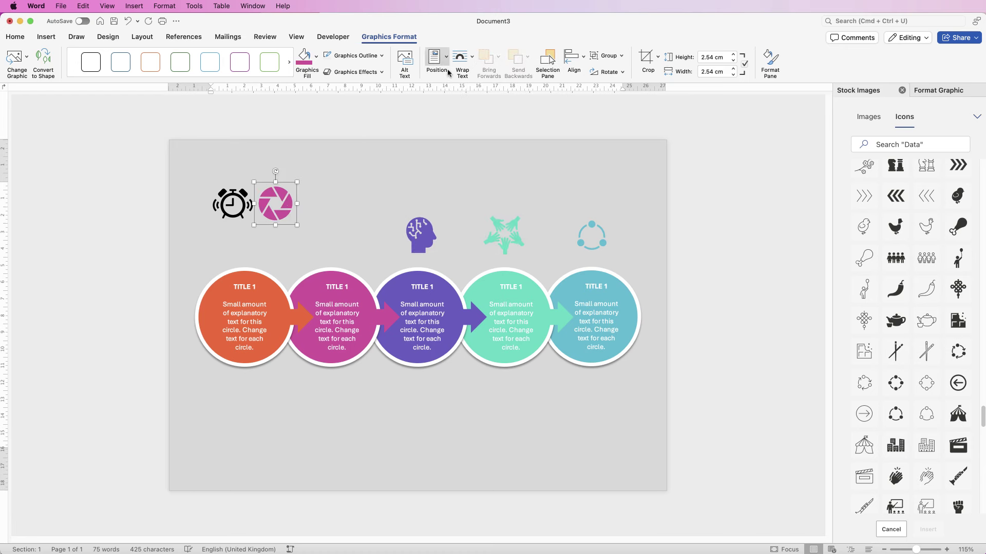
{"action": "left_click_drag", "start_coordinate": [276, 203], "coordinate": [329, 236]}
{"action": "left_click_drag", "start_coordinate": [232, 203], "coordinate": [243, 237]}
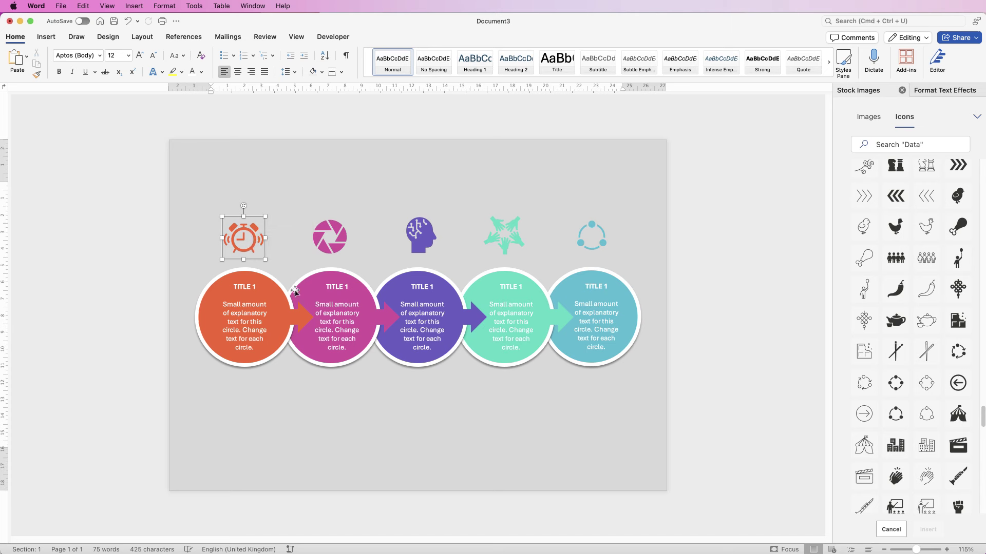
{"action": "left_click", "coordinate": [266, 306]}
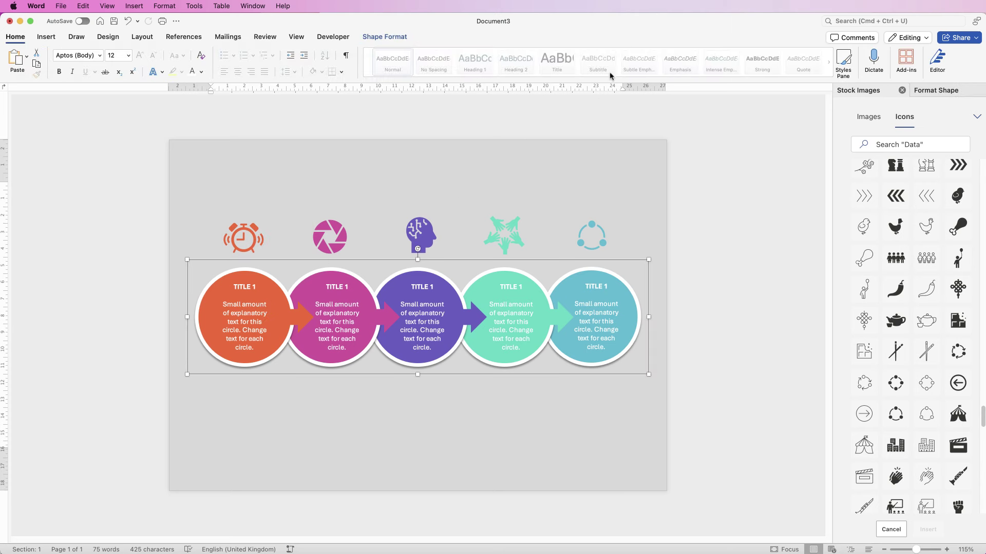
Step: Ungroup the circle group back into separate shapes
{"action": "left_click", "coordinate": [384, 37]}
{"action": "left_click", "coordinate": [767, 57]}
{"action": "left_click", "coordinate": [767, 85]}
{"action": "left_click", "coordinate": [768, 57]}
{"action": "left_click", "coordinate": [765, 87]}
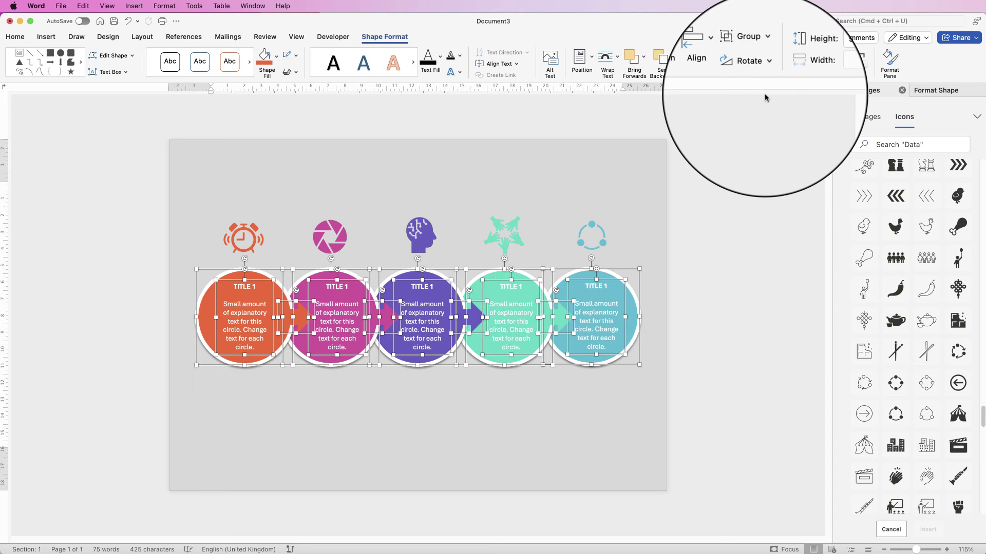
{"action": "left_click", "coordinate": [217, 407]}
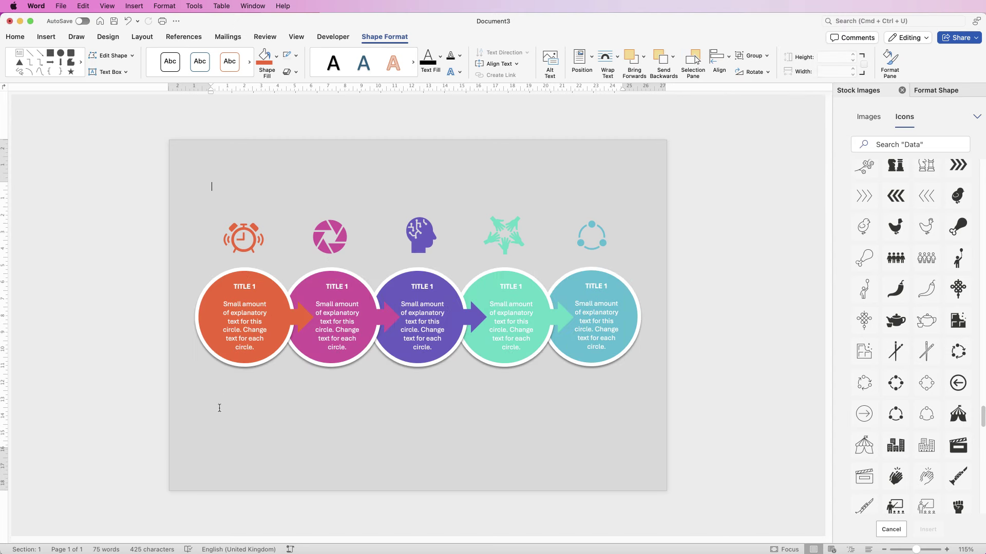
Step: Centre the alarm clock icon horizontally over the orange circle
{"action": "left_click", "coordinate": [254, 272]}
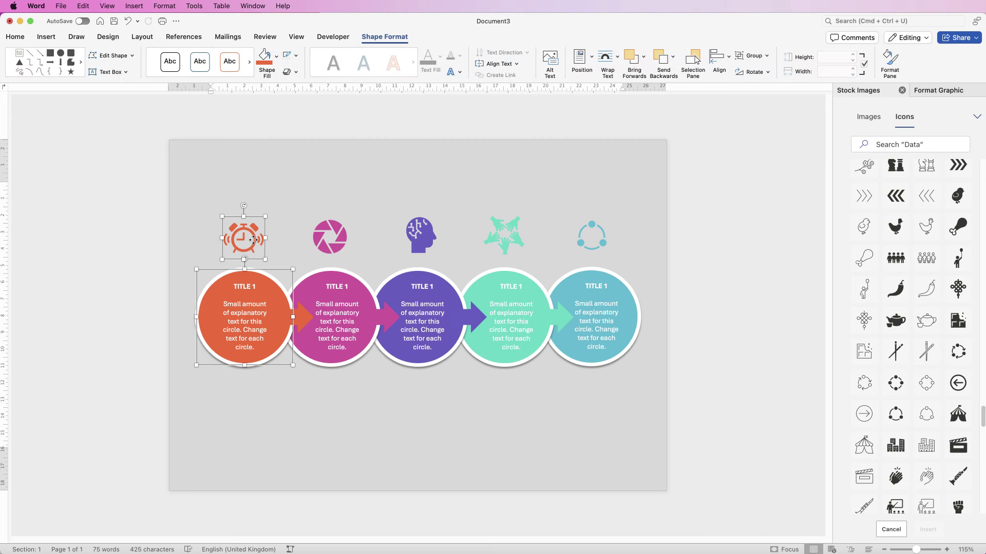
{"action": "left_click", "coordinate": [719, 61]}
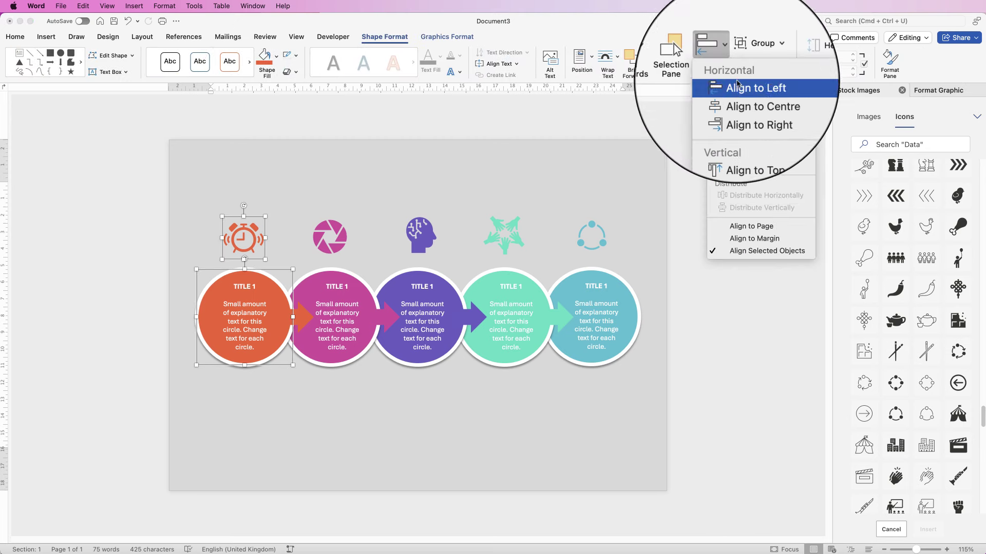
{"action": "left_click", "coordinate": [739, 116]}
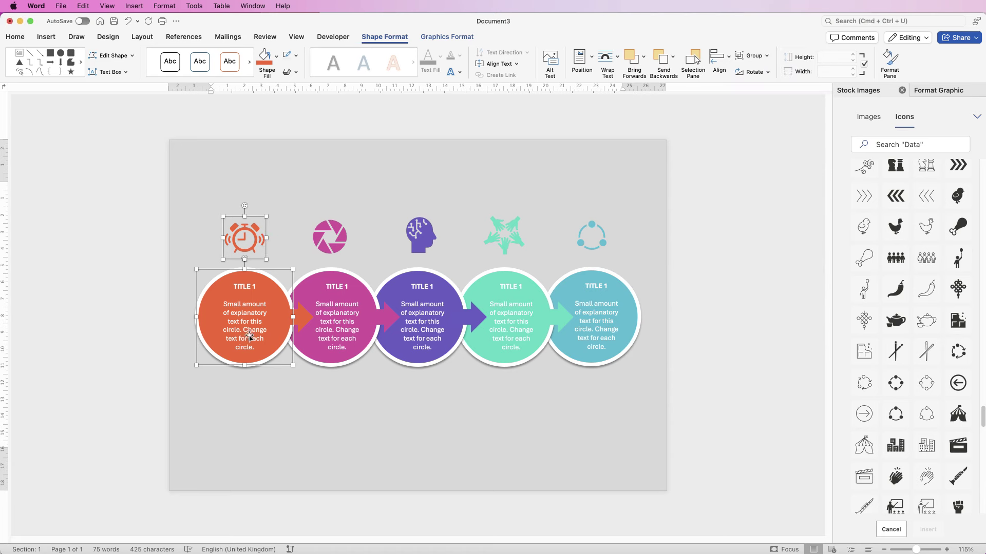
{"action": "left_click", "coordinate": [333, 270]}
{"action": "left_click", "coordinate": [337, 244]}
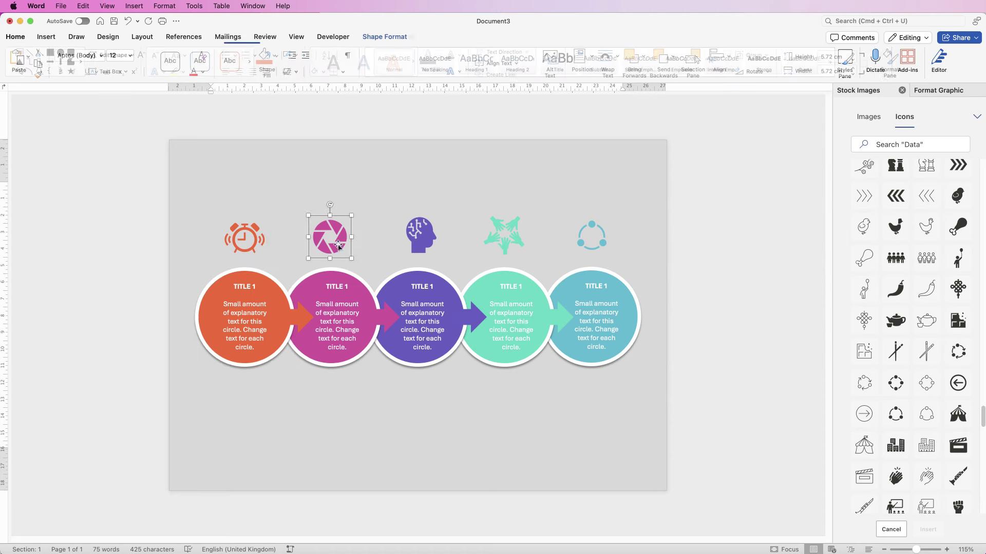
{"action": "left_click", "coordinate": [522, 255]}
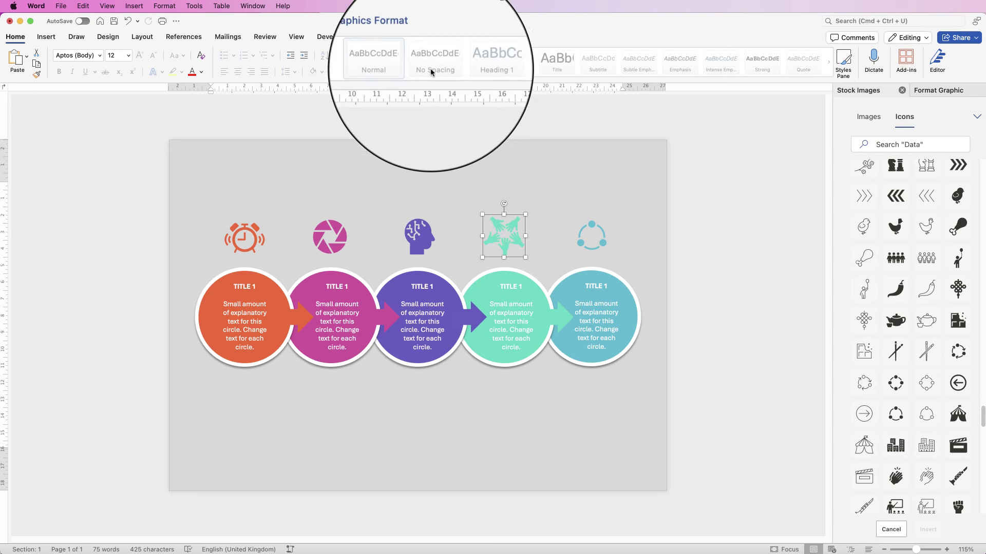
Step: Resize the mint green joined-hands icon to 2.3 × 2.3 cm
{"action": "left_click", "coordinate": [390, 37]}
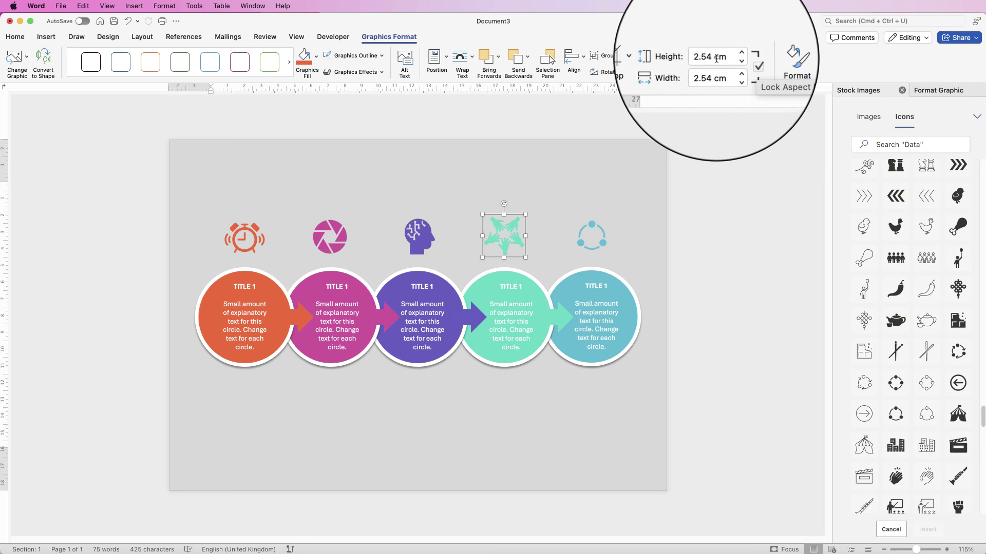
{"action": "left_click", "coordinate": [697, 58]}
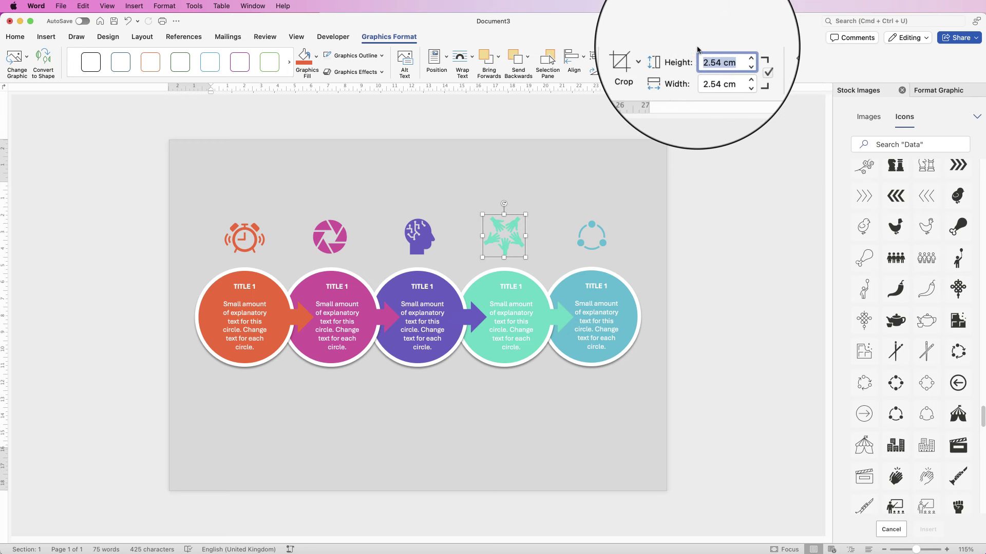
{"action": "type", "text": "2.3"}
{"action": "key", "text": "Return"}
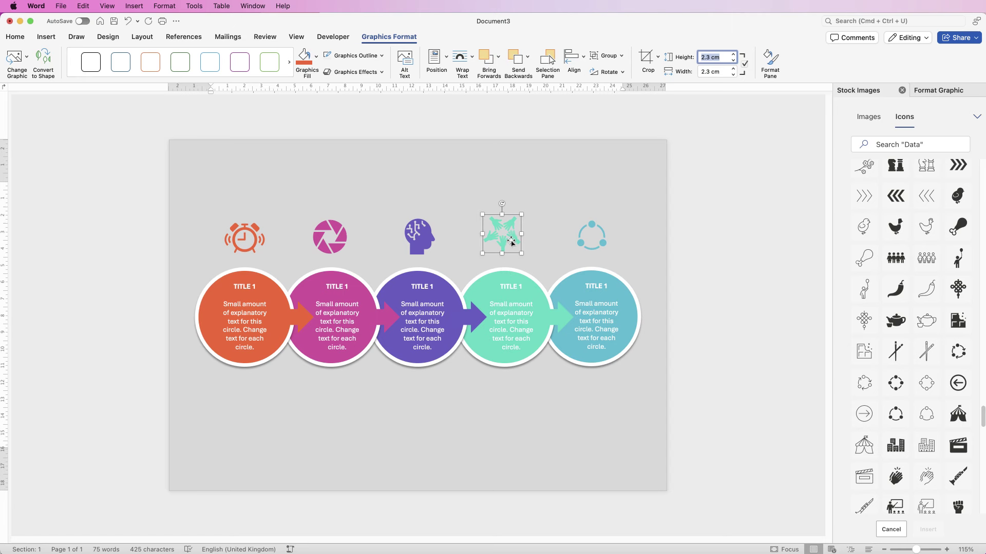
{"action": "left_click", "coordinate": [579, 235]}
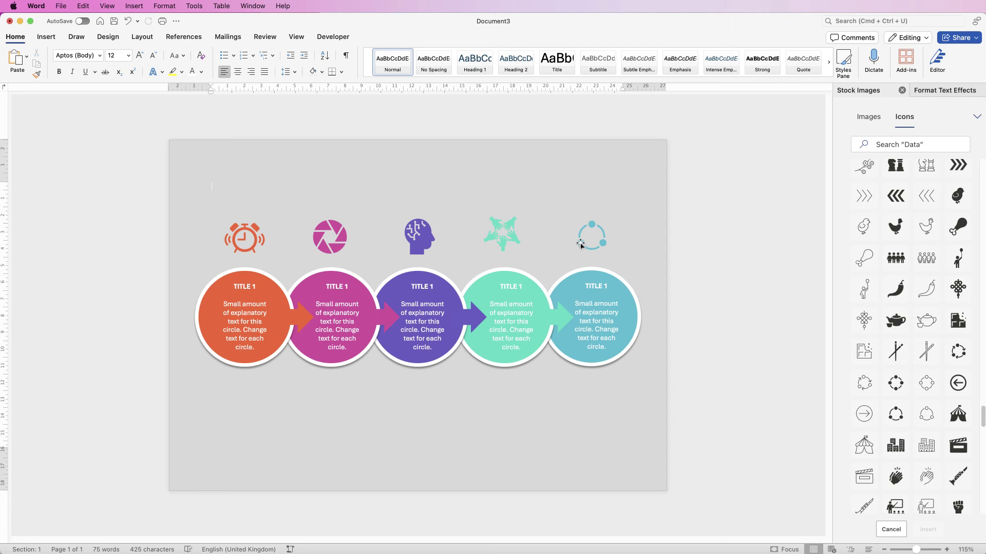
Step: Align the five icons to a shared middle line and group them into one object
{"action": "left_click", "coordinate": [513, 239], "text": "shift"}
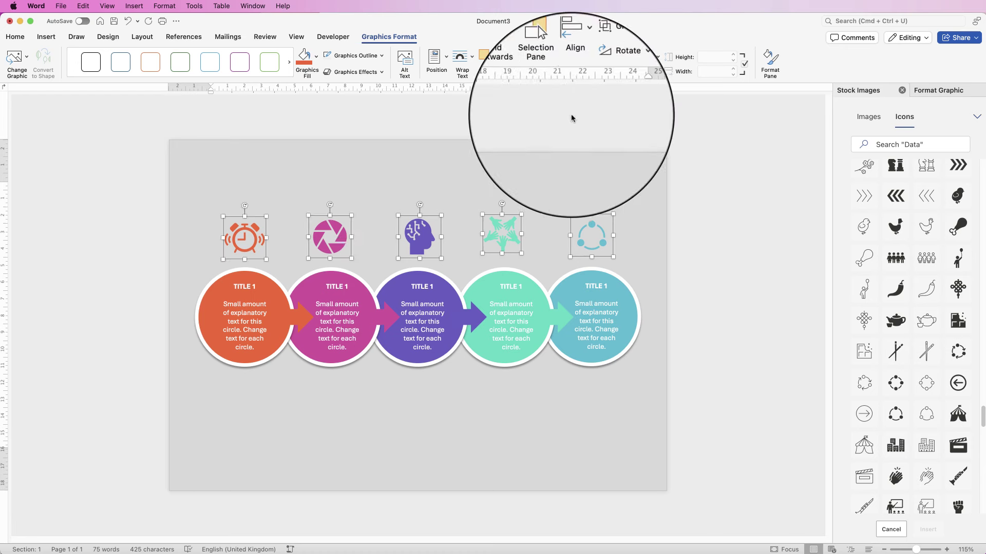
{"action": "left_click", "coordinate": [583, 57]}
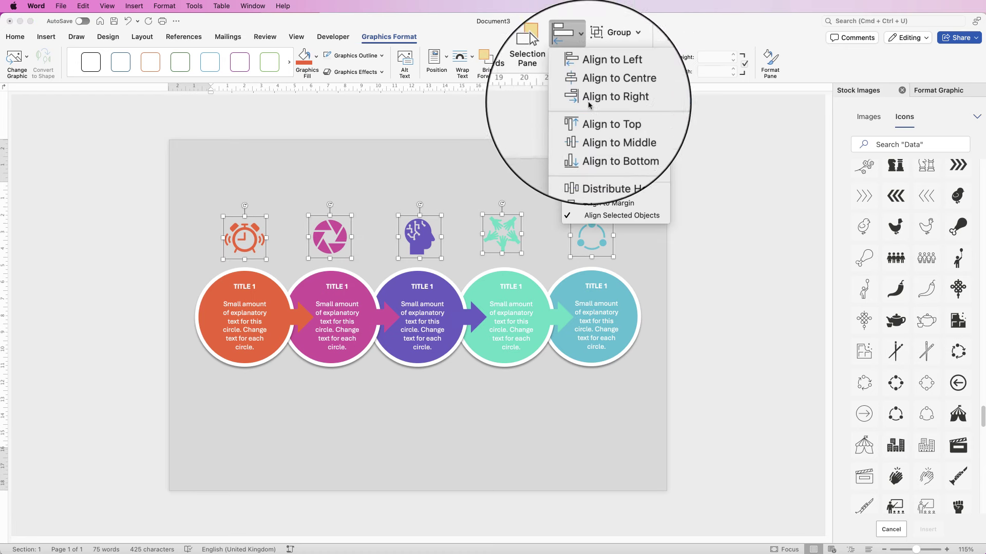
{"action": "left_click", "coordinate": [591, 126]}
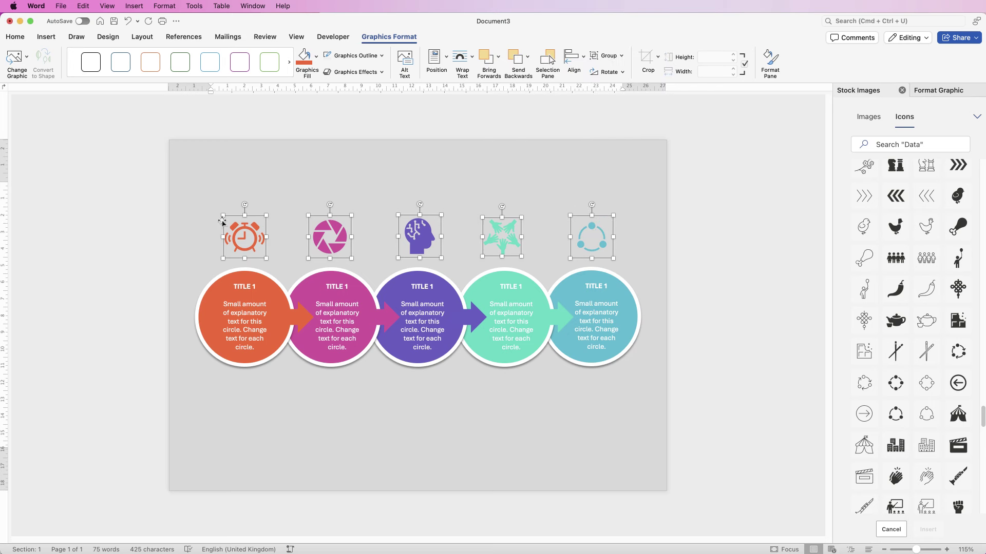
{"action": "left_click", "coordinate": [619, 56]}
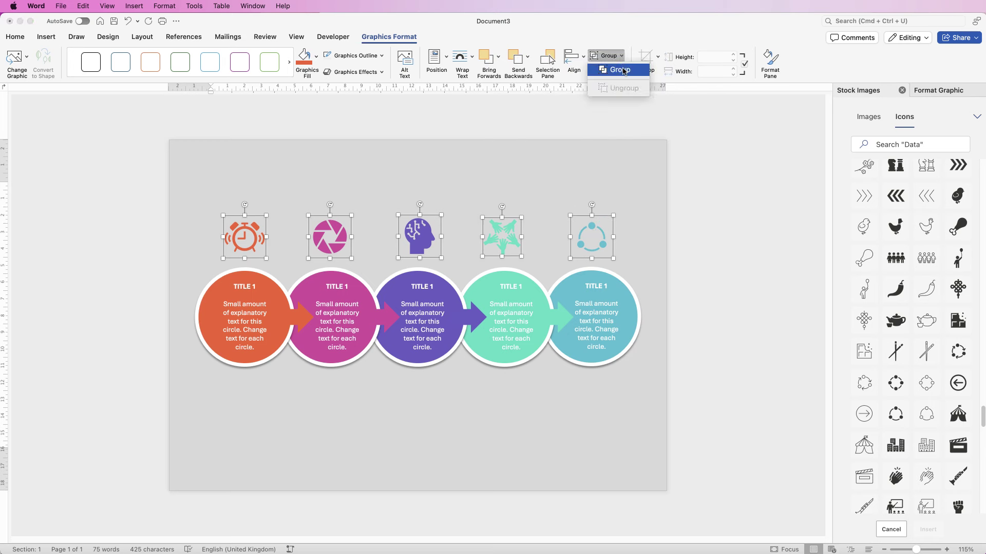
{"action": "left_click", "coordinate": [622, 68]}
{"action": "left_click", "coordinate": [597, 329]}
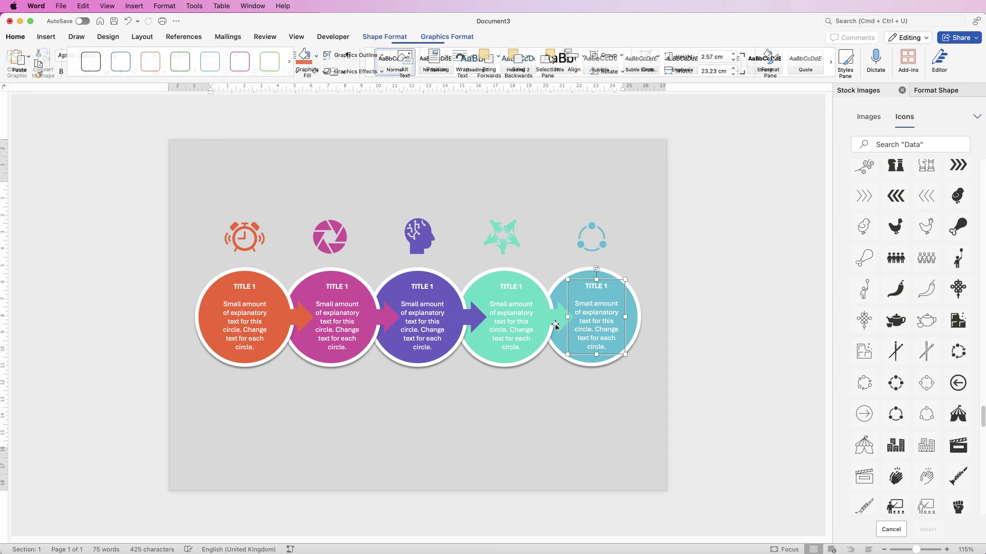
Step: Group all five circles and the icon row into one 26.37 × 8.94 cm graphic
{"action": "left_click", "coordinate": [636, 317]}
{"action": "left_click", "coordinate": [505, 314], "text": "shift"}
{"action": "left_click", "coordinate": [473, 291], "text": "shift"}
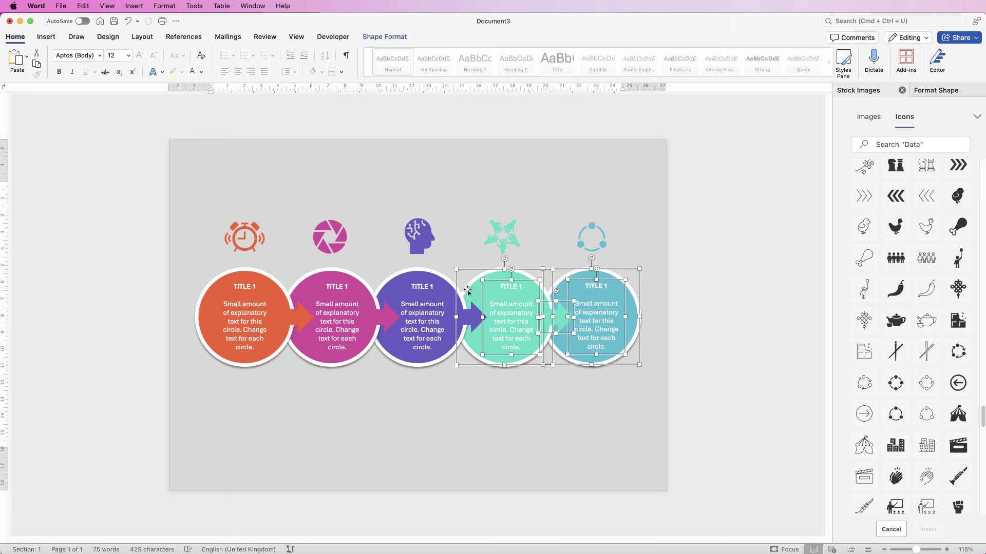
{"action": "left_click", "coordinate": [410, 294], "text": "shift"}
{"action": "left_click", "coordinate": [425, 273], "text": "shift"}
{"action": "left_click", "coordinate": [421, 310], "text": "shift"}
{"action": "left_click", "coordinate": [385, 293], "text": "shift"}
{"action": "left_click", "coordinate": [344, 279], "text": "shift"}
{"action": "left_click", "coordinate": [262, 288], "text": "shift"}
{"action": "left_click", "coordinate": [258, 237], "text": "shift"}
{"action": "left_click", "coordinate": [461, 37]}
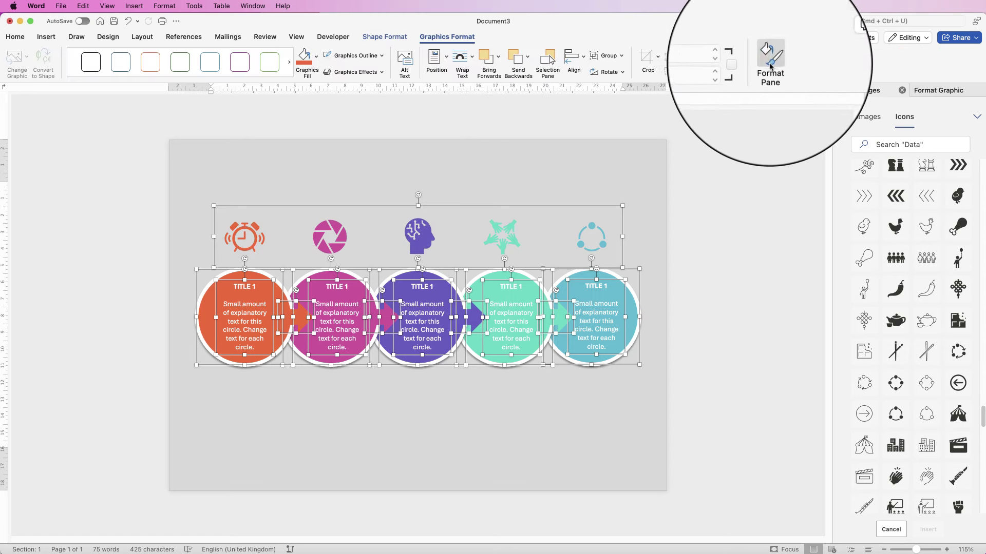
{"action": "left_click", "coordinate": [609, 54]}
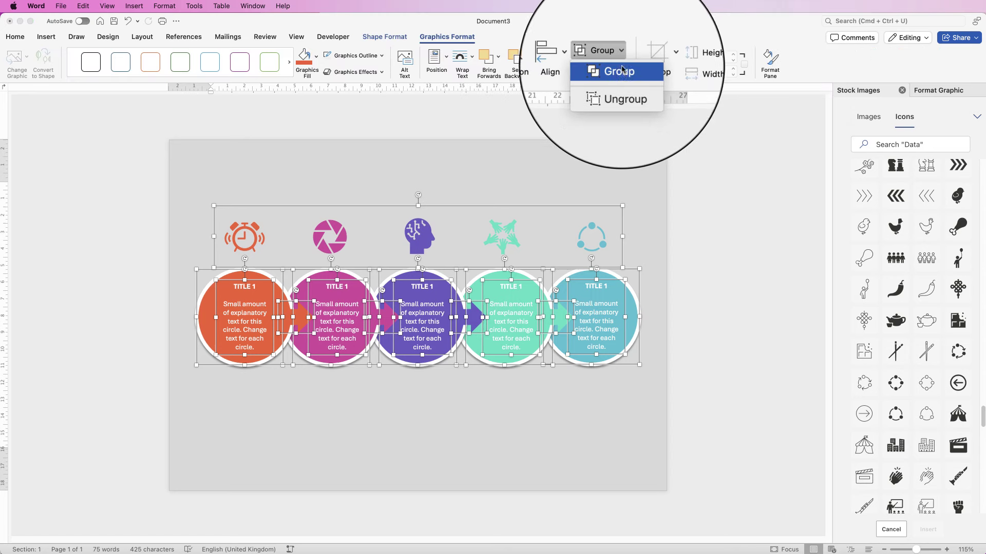
{"action": "left_click", "coordinate": [611, 68]}
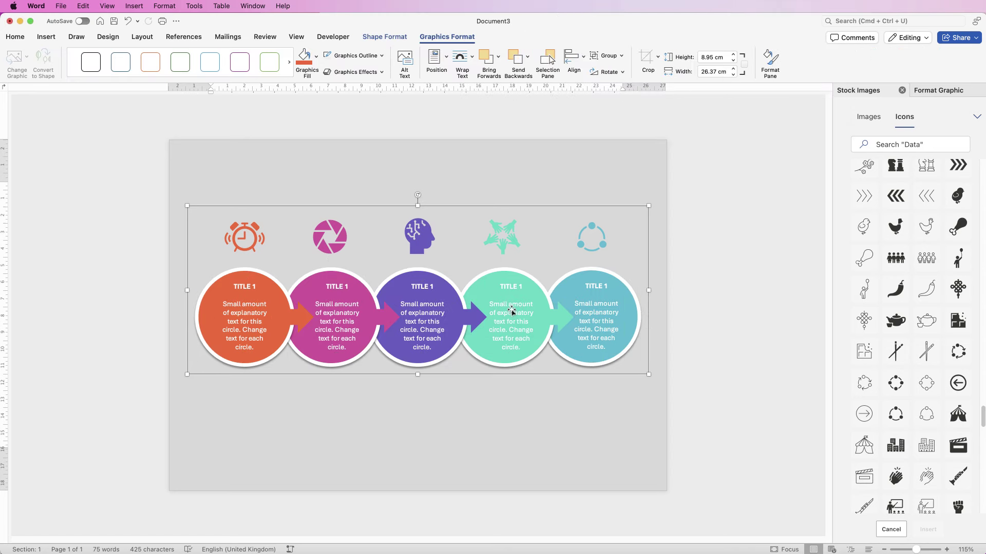
Step: Centre the combined graphic horizontally on the page and nudge it slightly lower
{"action": "left_click", "coordinate": [584, 66]}
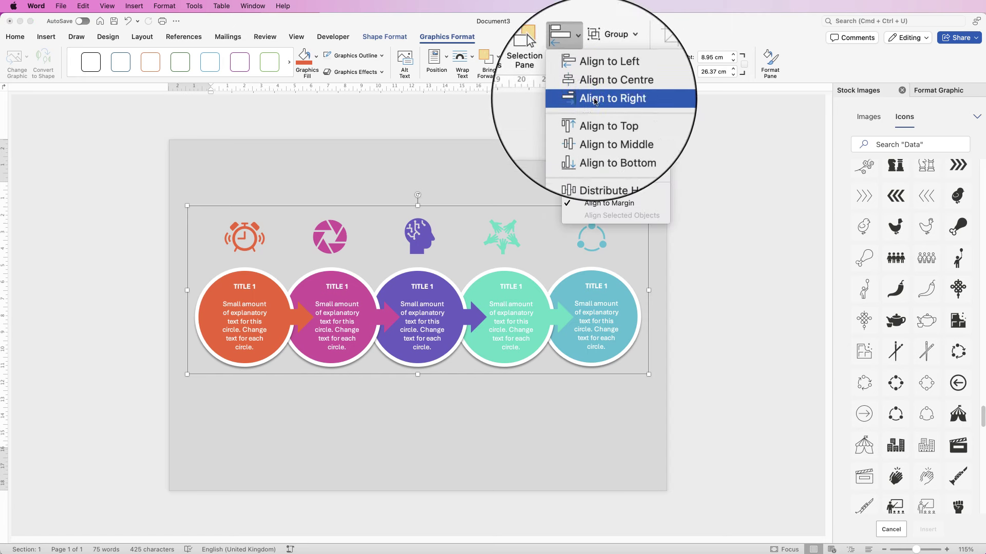
{"action": "left_click", "coordinate": [595, 88]}
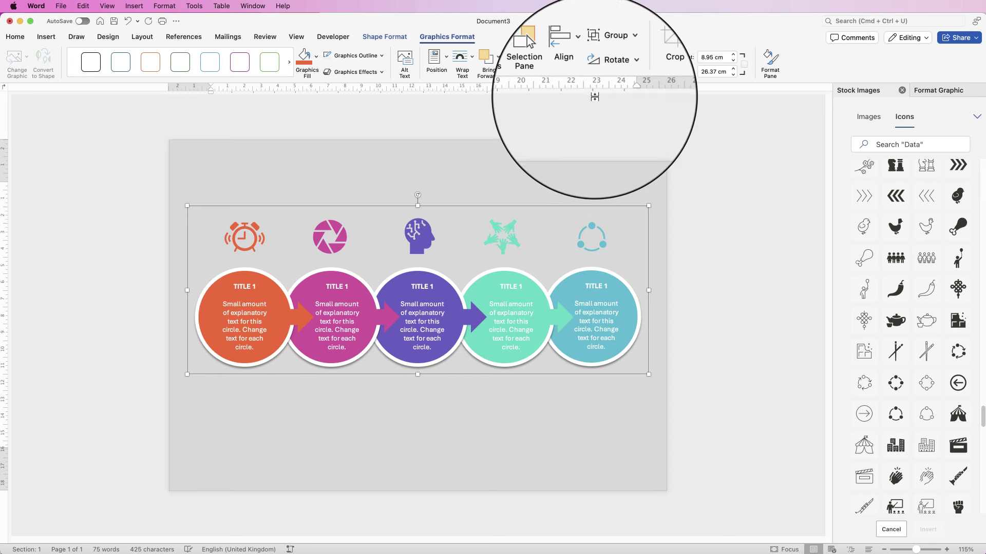
{"action": "left_click", "coordinate": [725, 359]}
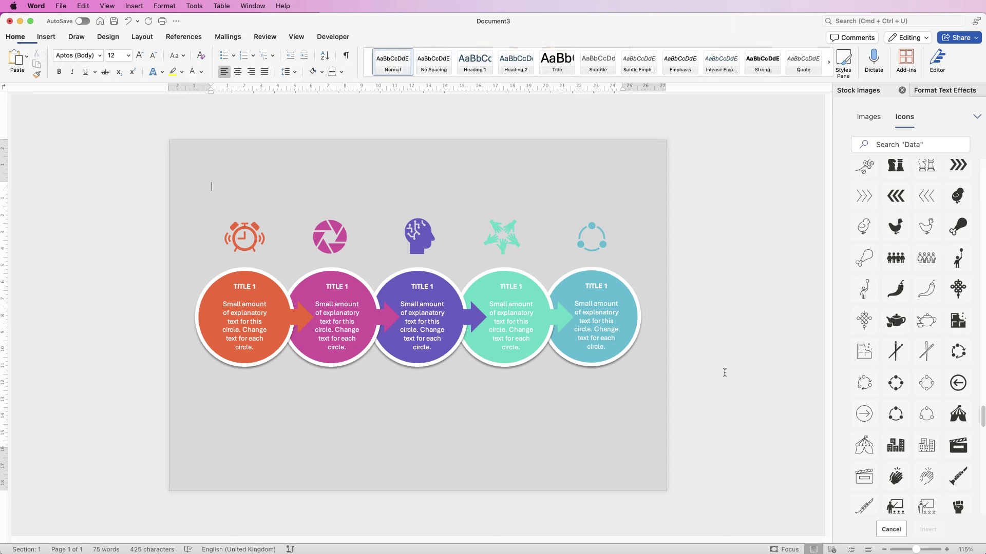
{"action": "left_click", "coordinate": [527, 320]}
{"action": "key", "text": "Down"}
{"action": "key", "text": "Down"}
{"action": "key", "text": "Down"}
{"action": "key", "text": "Down"}
{"action": "key", "text": "Down"}
{"action": "key", "text": "Down"}
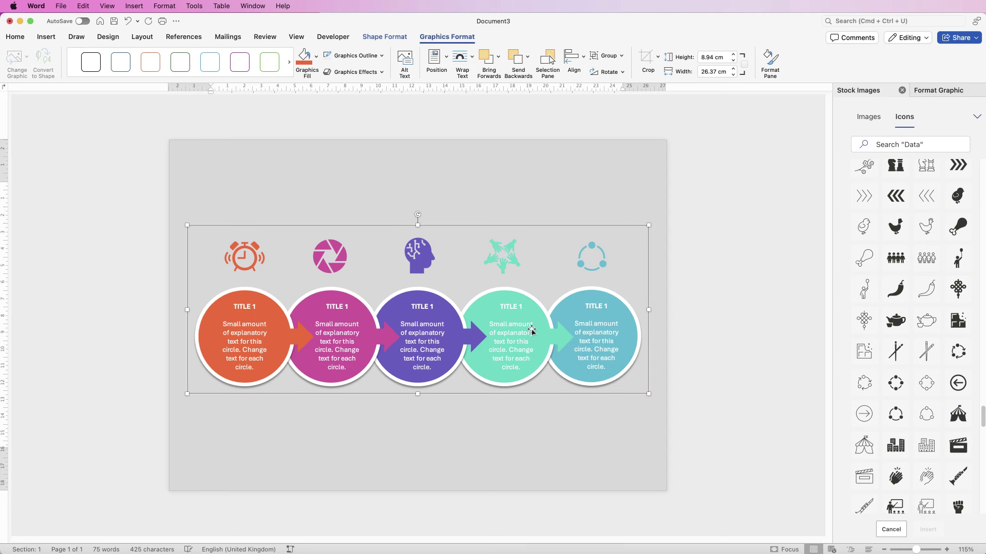
{"action": "key", "text": "Up"}
{"action": "key", "text": "Up"}
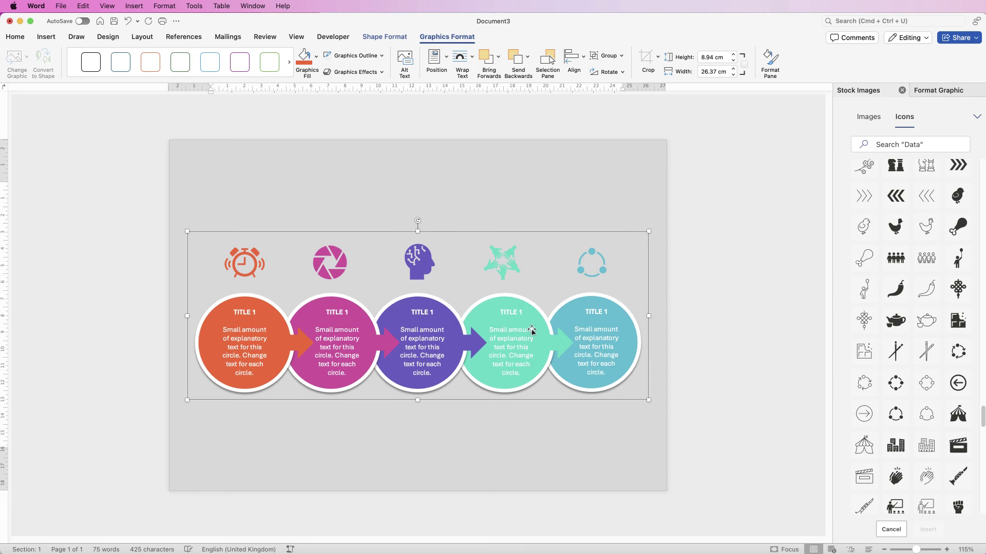
{"action": "key", "text": "Down"}
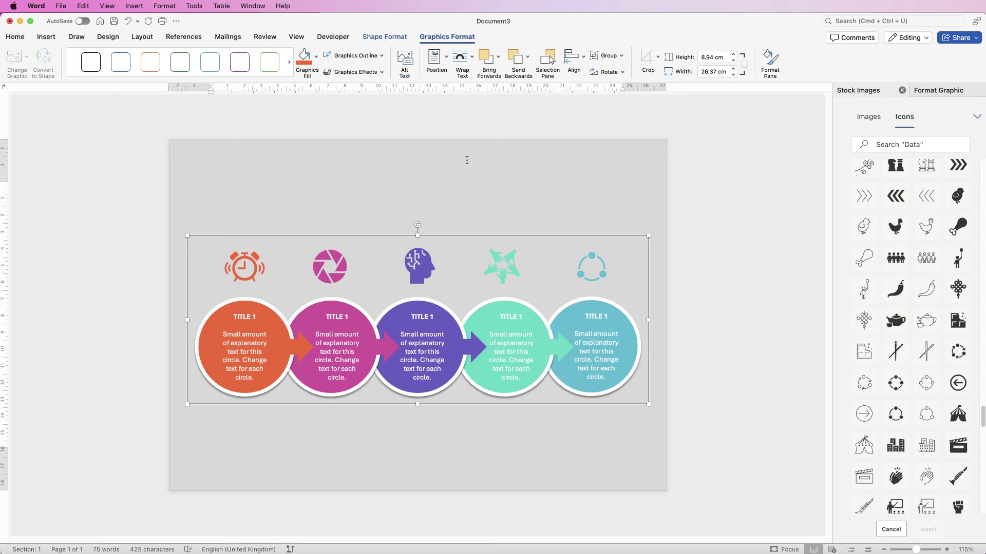
{"action": "left_click", "coordinate": [481, 180]}
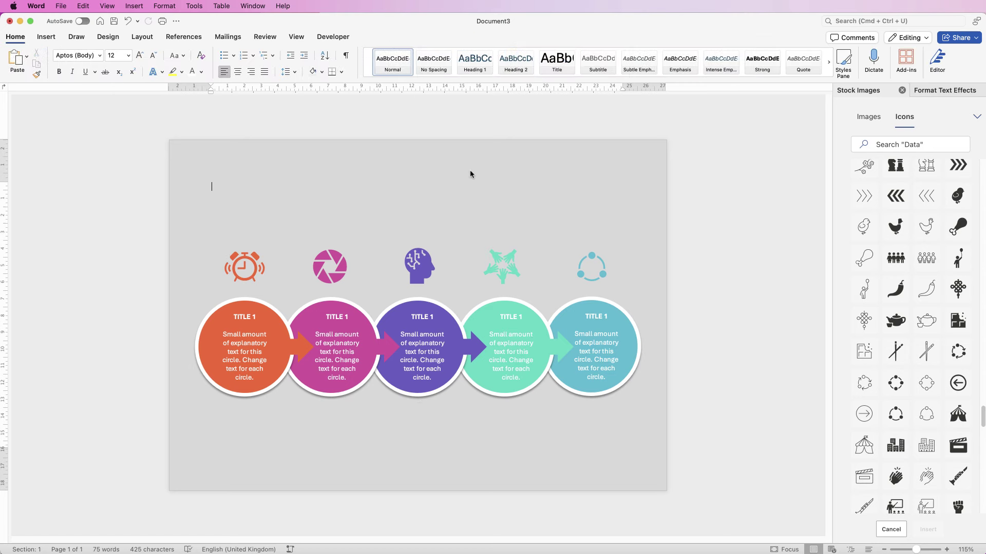
Step: Draw a text box near the top of the page and type 'Example Infographic'
{"action": "left_click", "coordinate": [46, 37]}
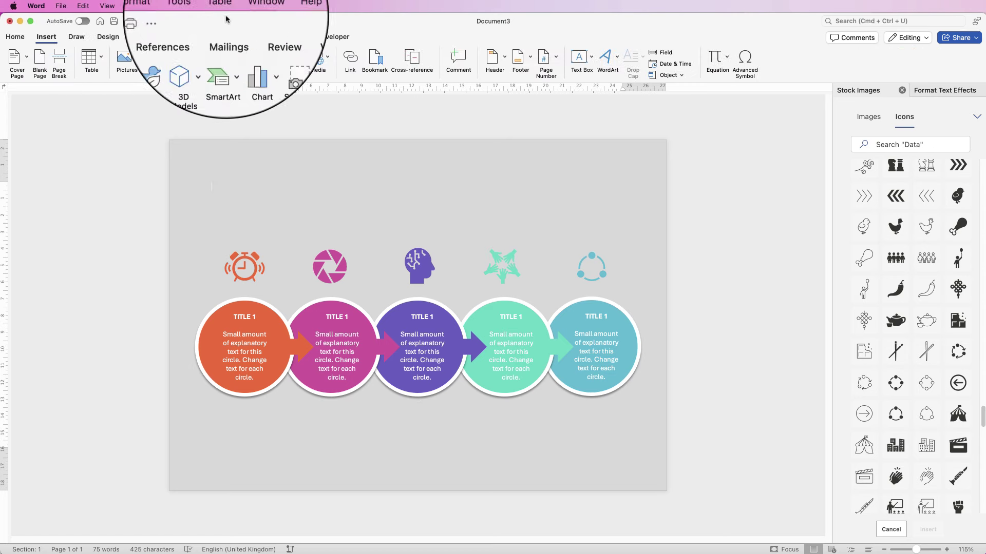
{"action": "left_click", "coordinate": [591, 56]}
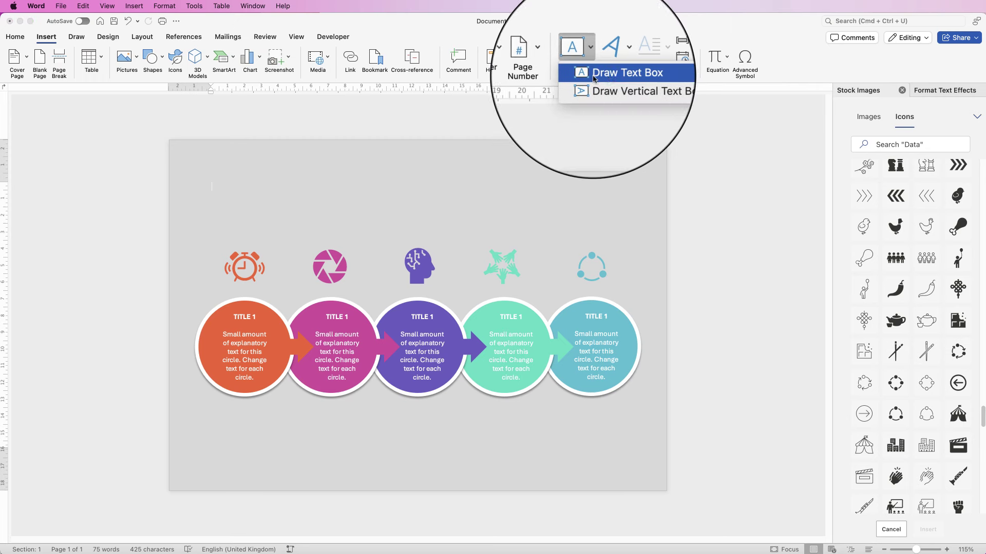
{"action": "left_click", "coordinate": [611, 84]}
{"action": "mouse_move", "coordinate": [283, 171]}
{"action": "left_mouse_down"}
{"action": "mouse_move", "coordinate": [285, 218]}
{"action": "mouse_move", "coordinate": [596, 225]}
{"action": "left_mouse_up"}
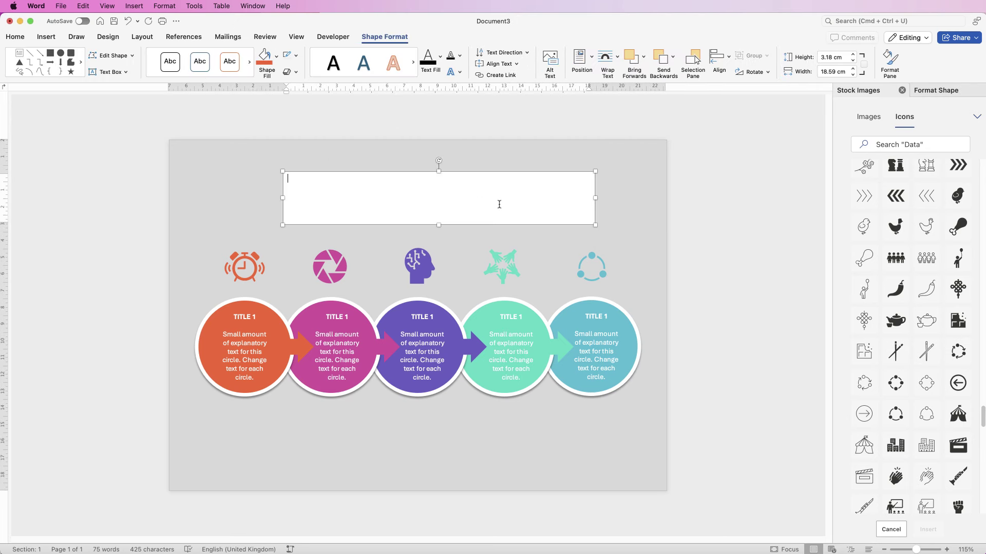
{"action": "type", "text": "Example Infographic"}
Step: Make the title text grey, 48 pt and centred within its box
{"action": "left_click_drag", "start_coordinate": [354, 222], "coordinate": [301, 176]}
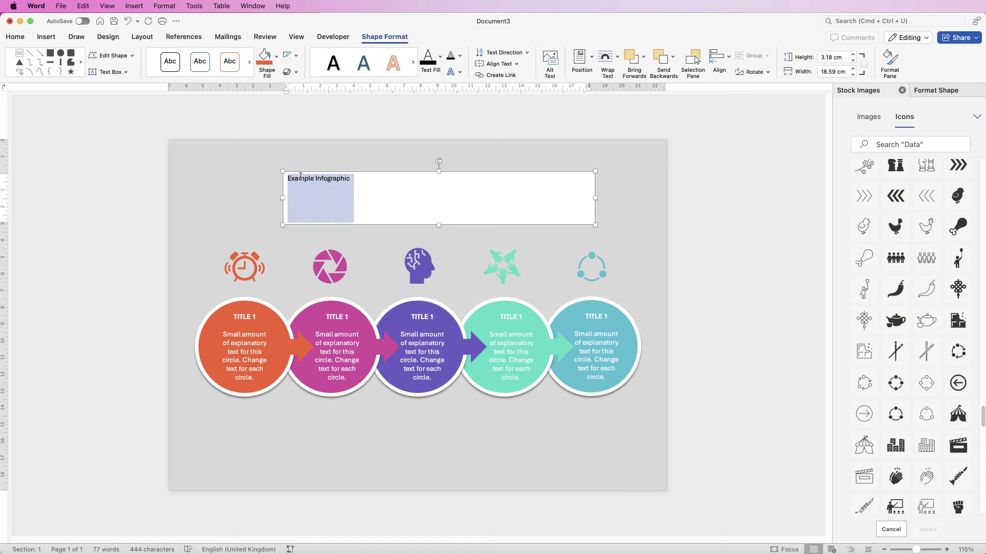
{"action": "left_click", "coordinate": [15, 37]}
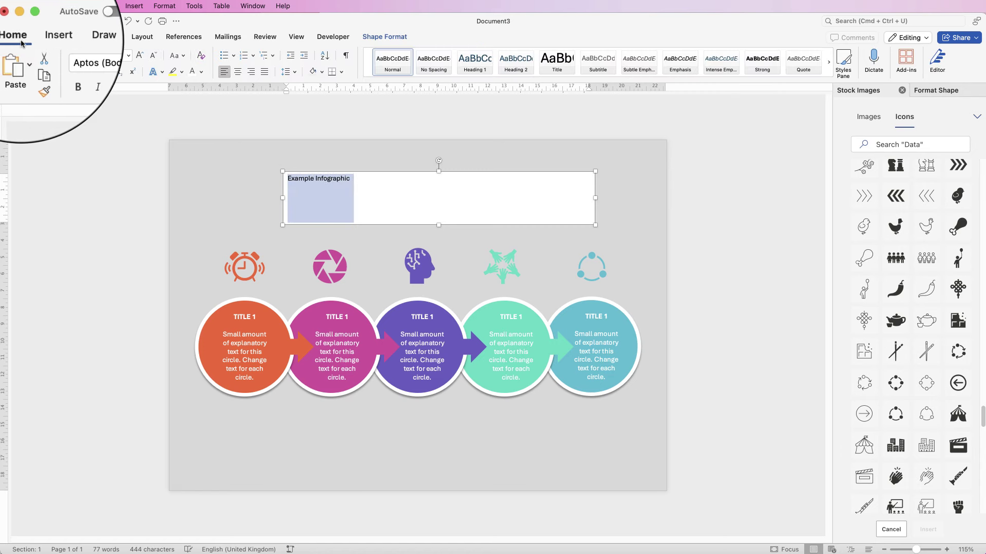
{"action": "left_click", "coordinate": [201, 72]}
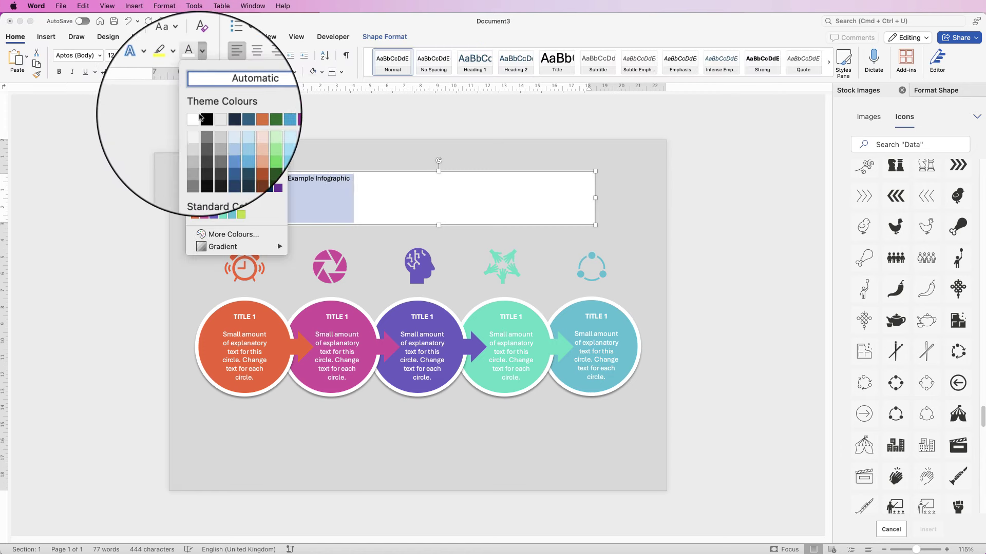
{"action": "left_click", "coordinate": [201, 130]}
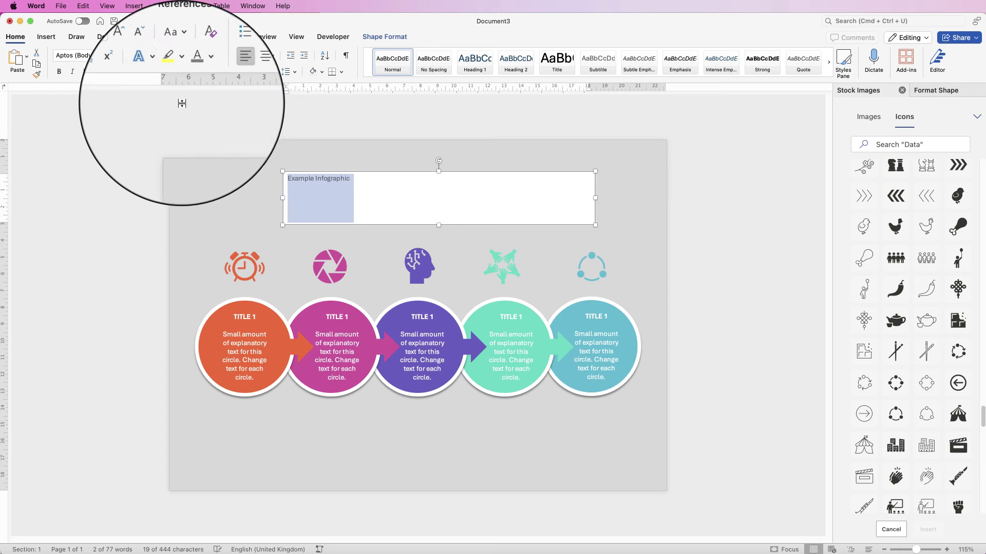
{"action": "left_click", "coordinate": [139, 58]}
{"action": "left_click", "coordinate": [139, 57]}
{"action": "left_click", "coordinate": [138, 58]}
{"action": "left_click", "coordinate": [139, 57]}
{"action": "left_click", "coordinate": [138, 57]}
{"action": "left_click", "coordinate": [138, 58]}
{"action": "left_click", "coordinate": [138, 57]}
{"action": "left_click", "coordinate": [140, 57]}
{"action": "left_click", "coordinate": [139, 57]}
{"action": "left_click", "coordinate": [140, 57]}
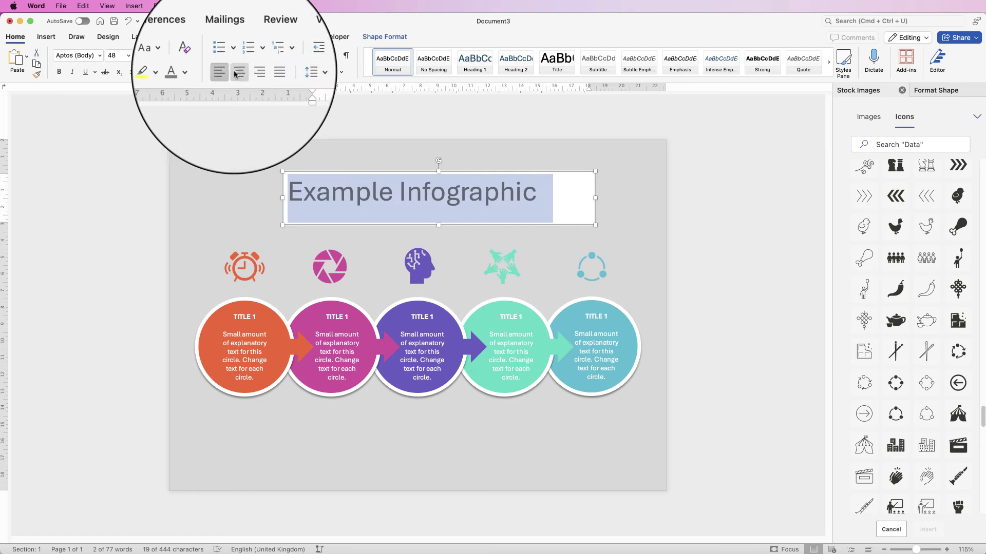
{"action": "left_click", "coordinate": [237, 75]}
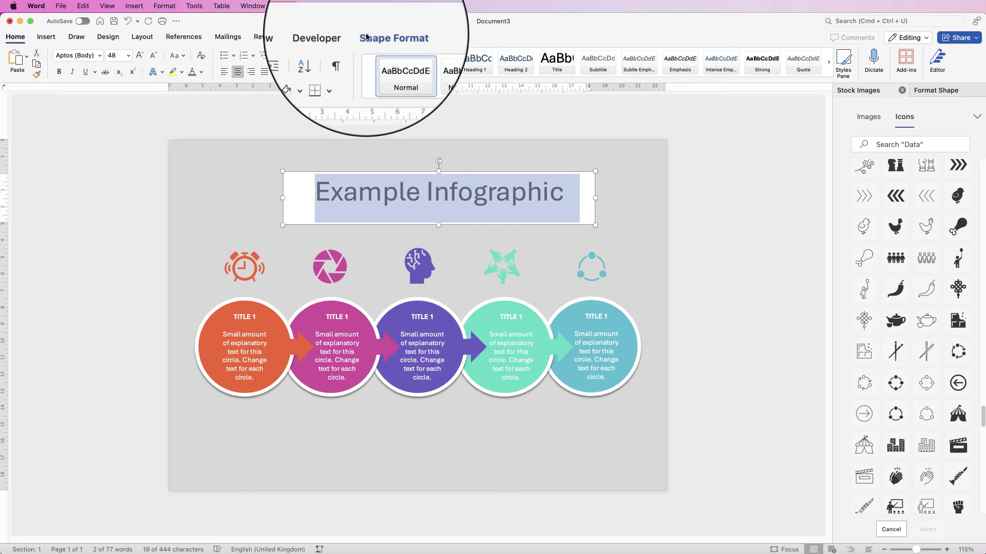
Step: Remove the title box's outline and fill, and centre it across the page
{"action": "left_click", "coordinate": [384, 36]}
{"action": "left_click", "coordinate": [296, 56]}
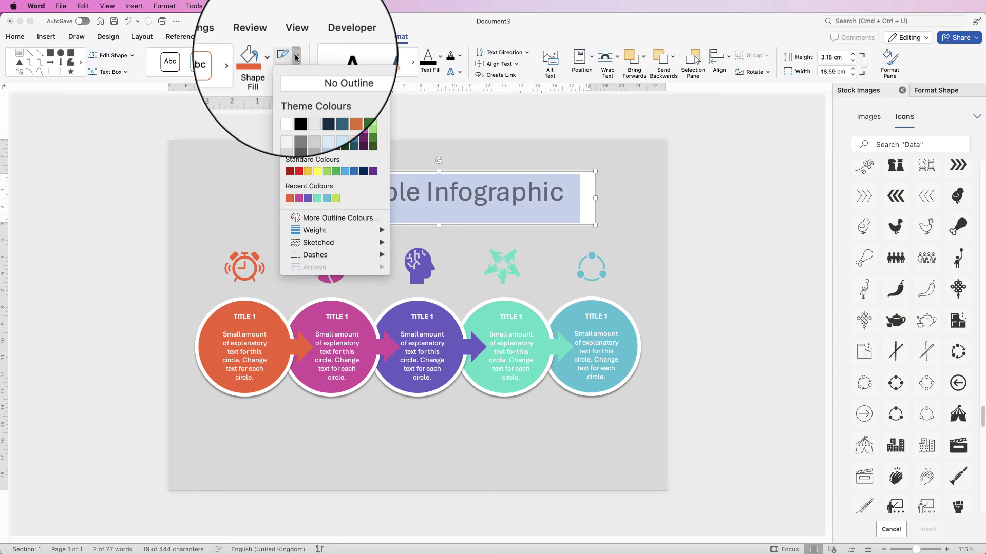
{"action": "left_click", "coordinate": [278, 59]}
{"action": "left_click", "coordinate": [278, 59]}
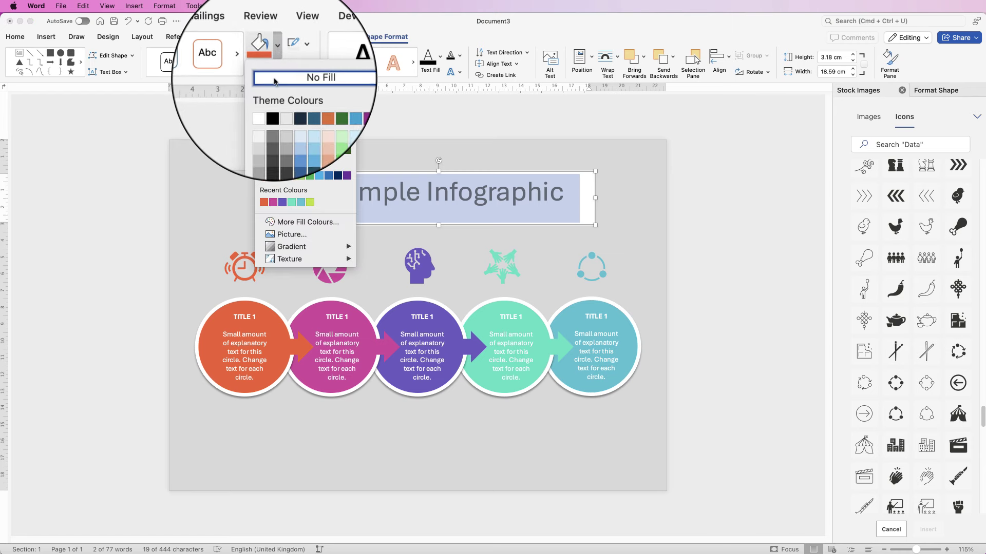
{"action": "left_click", "coordinate": [315, 87]}
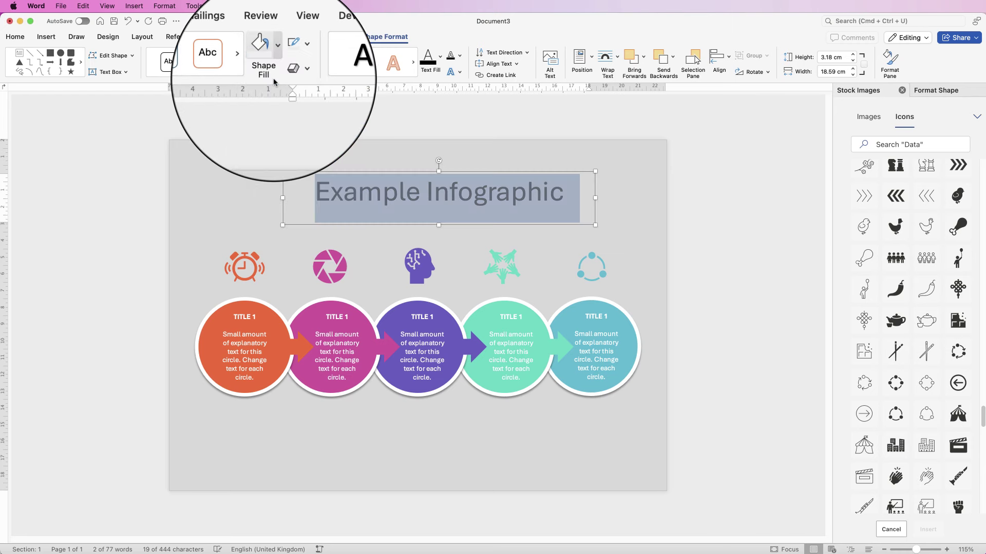
{"action": "left_click", "coordinate": [720, 59]}
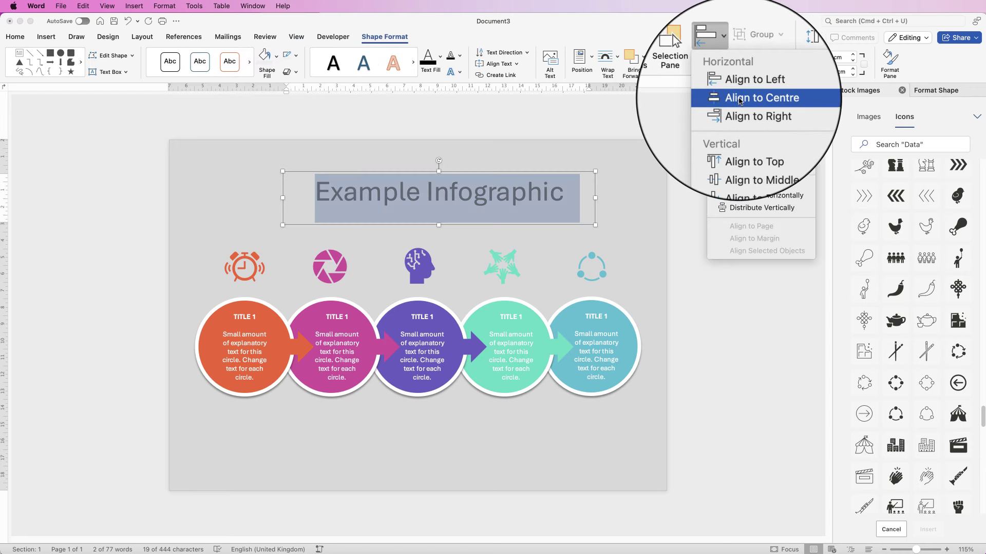
{"action": "left_click", "coordinate": [739, 101]}
{"action": "left_click", "coordinate": [703, 203]}
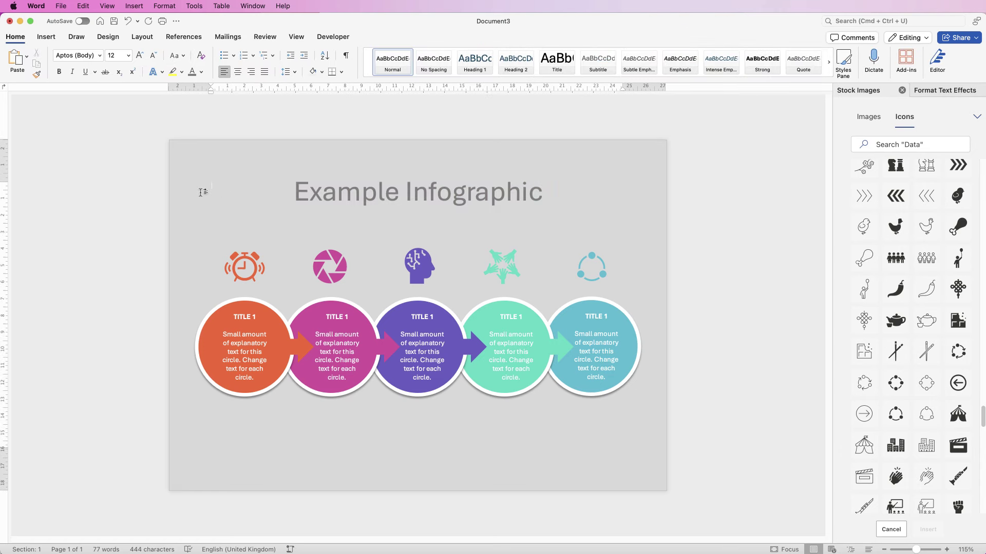
Step: Draw a thin grey rectangle left of the title to the page edge, and copy it right
{"action": "left_click", "coordinate": [46, 37]}
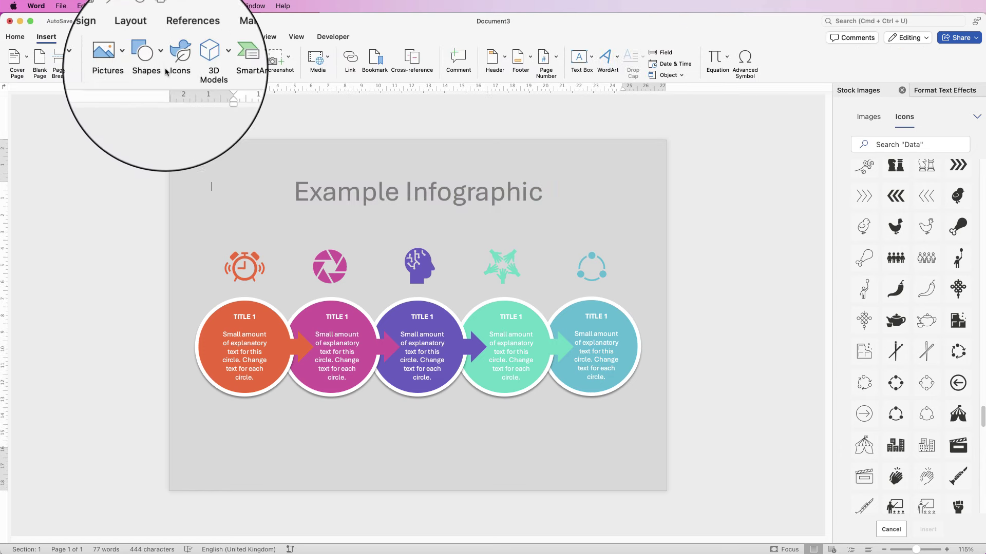
{"action": "left_click", "coordinate": [162, 58]}
{"action": "left_click", "coordinate": [189, 100]}
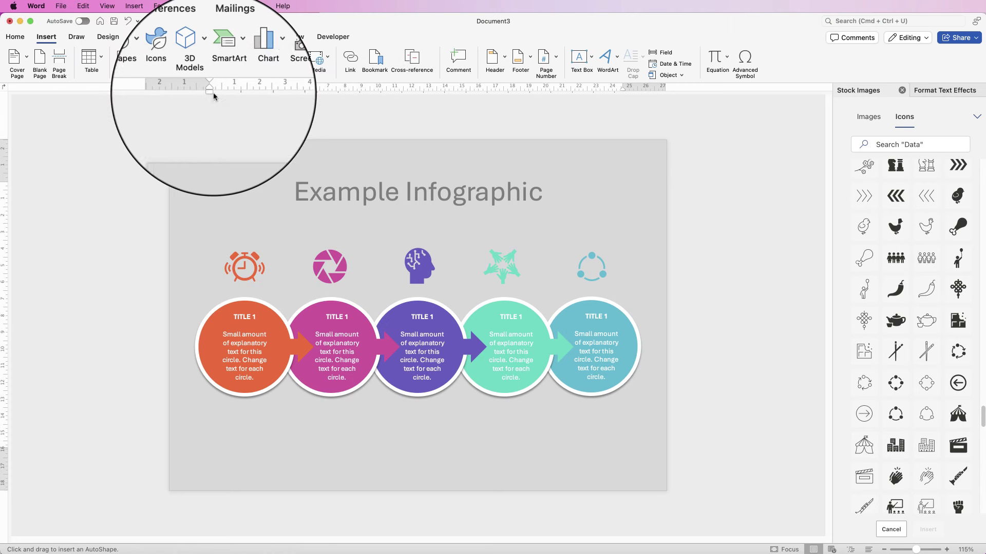
{"action": "left_click_drag", "start_coordinate": [173, 188], "coordinate": [289, 196]}
{"action": "left_click", "coordinate": [276, 56]}
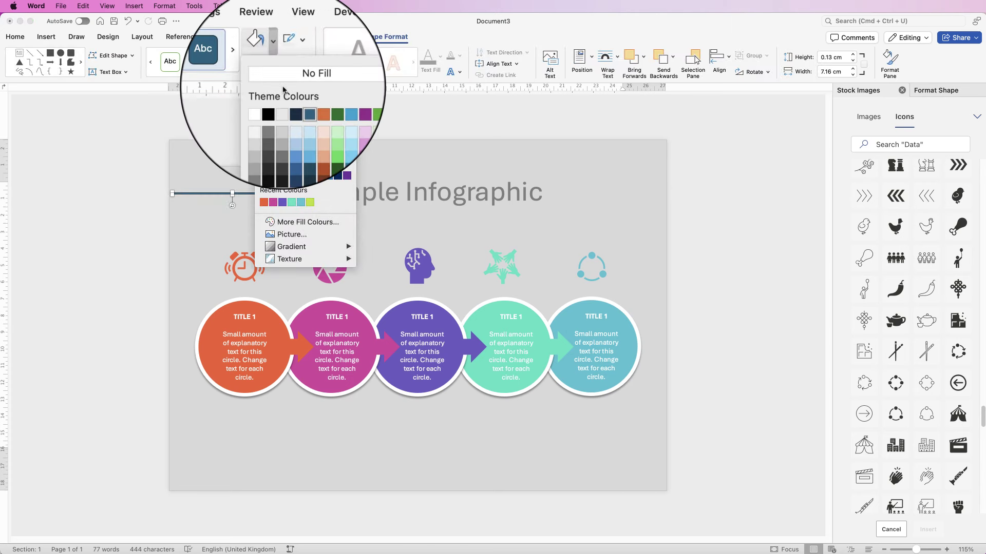
{"action": "left_click", "coordinate": [273, 120]}
{"action": "left_click_drag", "start_coordinate": [172, 194], "coordinate": [159, 199]}
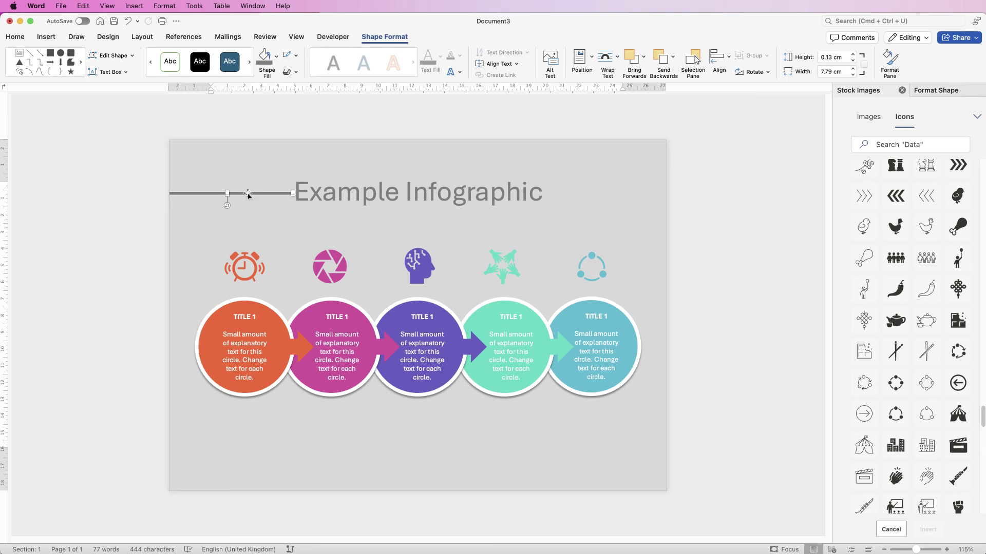
{"action": "left_click_drag", "start_coordinate": [243, 195], "coordinate": [624, 195]}
Step: Remove the outline from both the left and right grey lines
{"action": "left_click", "coordinate": [216, 194]}
{"action": "left_click", "coordinate": [296, 55]}
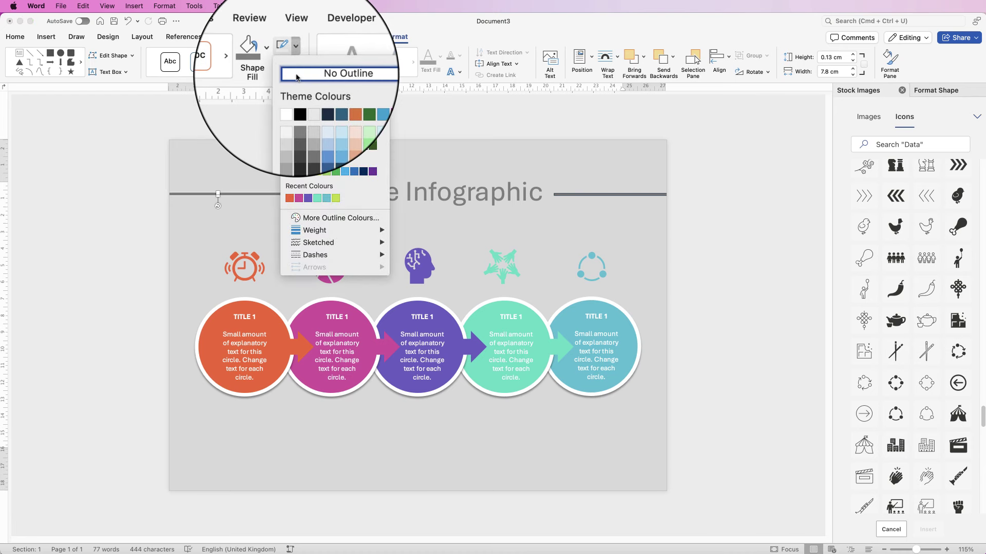
{"action": "left_click", "coordinate": [296, 76]}
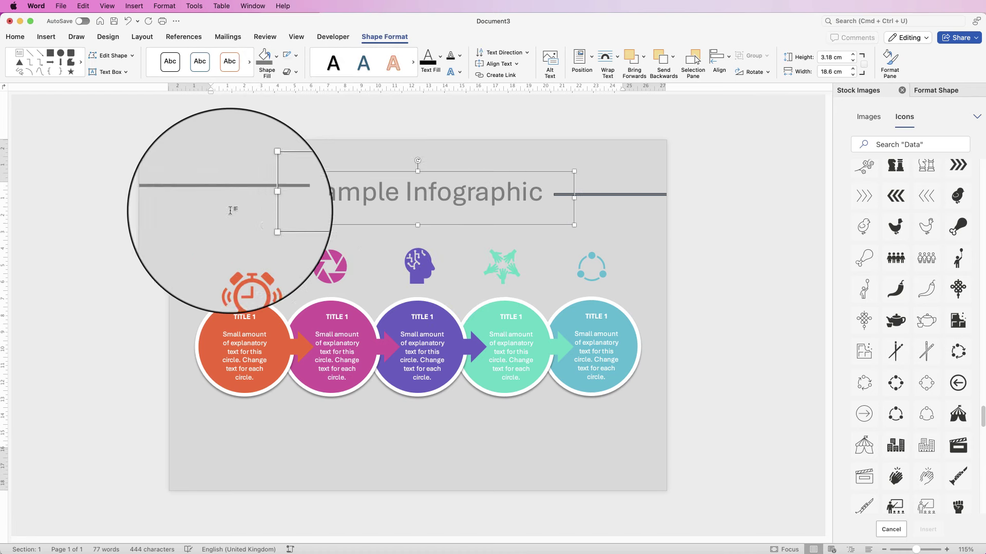
{"action": "left_click", "coordinate": [399, 209]}
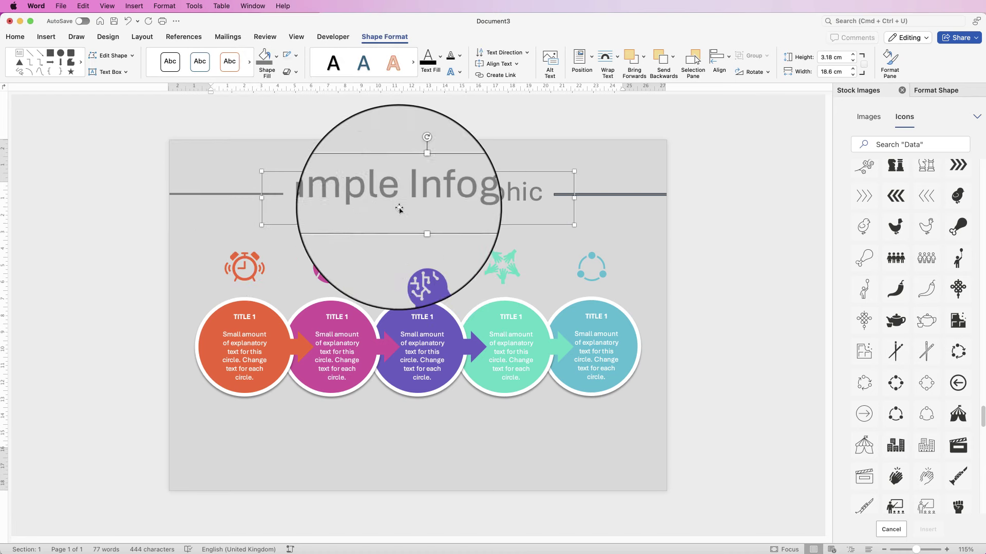
{"action": "left_click", "coordinate": [610, 194]}
{"action": "left_click", "coordinate": [291, 56]}
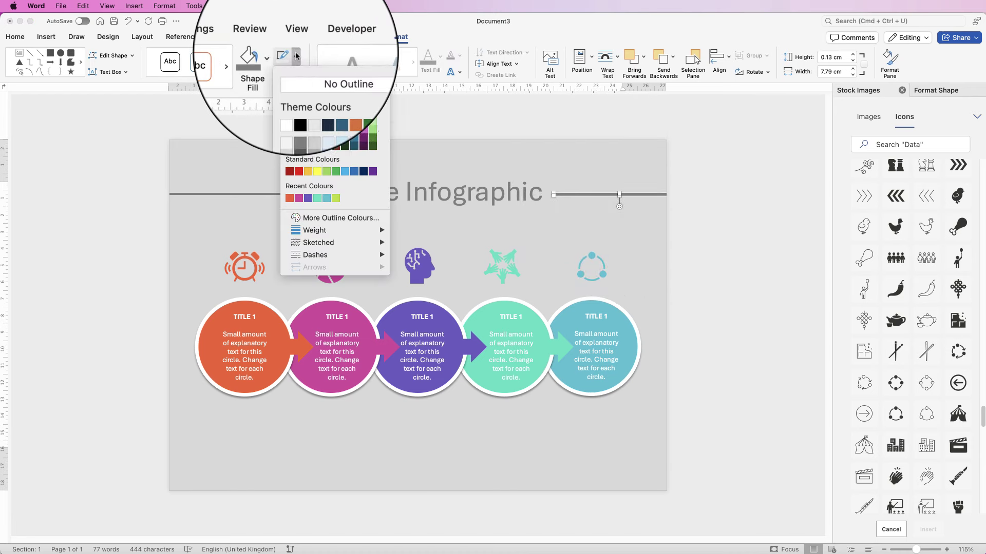
{"action": "key", "text": "Escape"}
{"action": "left_click", "coordinate": [493, 206]}
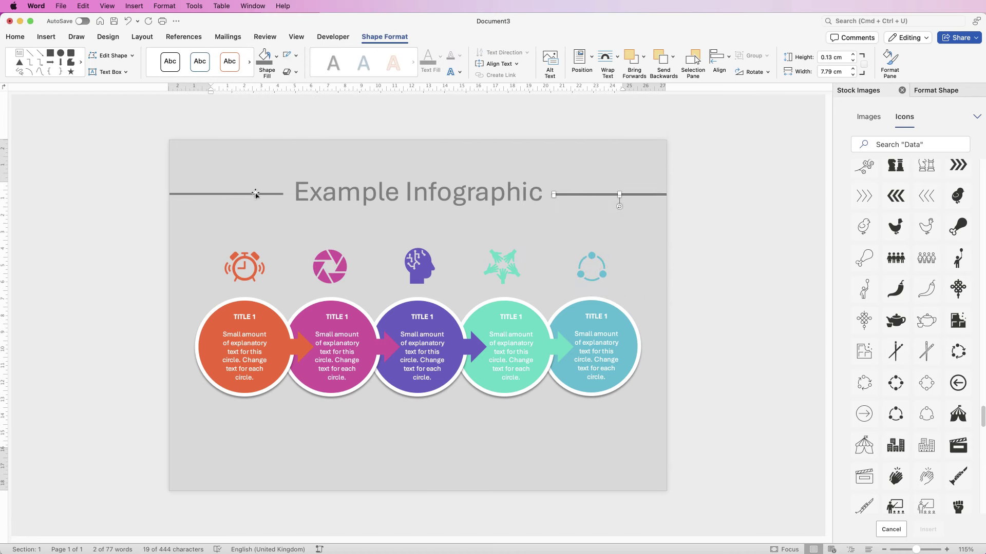
Step: Align the two grey lines to the middle so they sit level
{"action": "left_click", "coordinate": [227, 194], "text": "shift"}
{"action": "left_click", "coordinate": [718, 57]}
{"action": "left_click", "coordinate": [728, 154]}
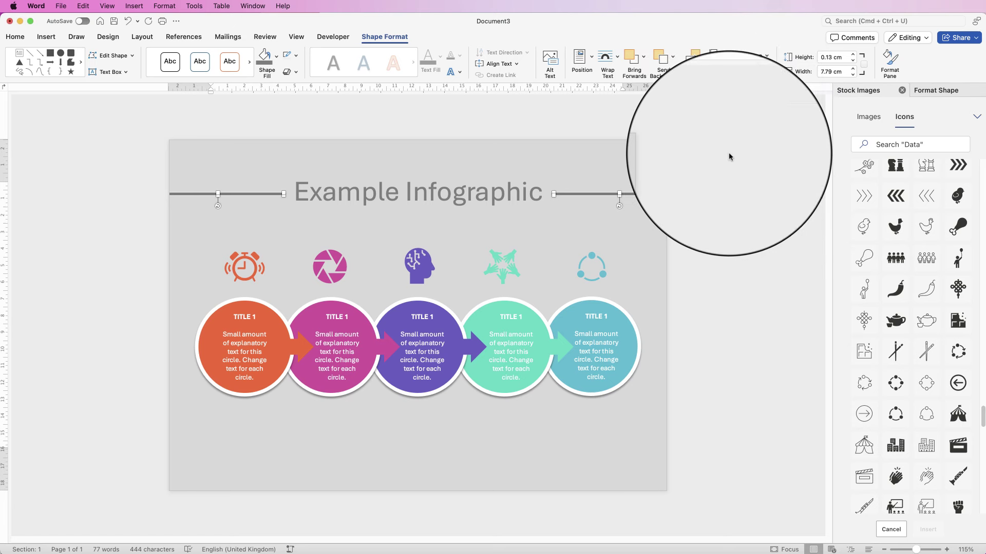
{"action": "left_click", "coordinate": [390, 427]}
{"action": "left_click", "coordinate": [413, 192]}
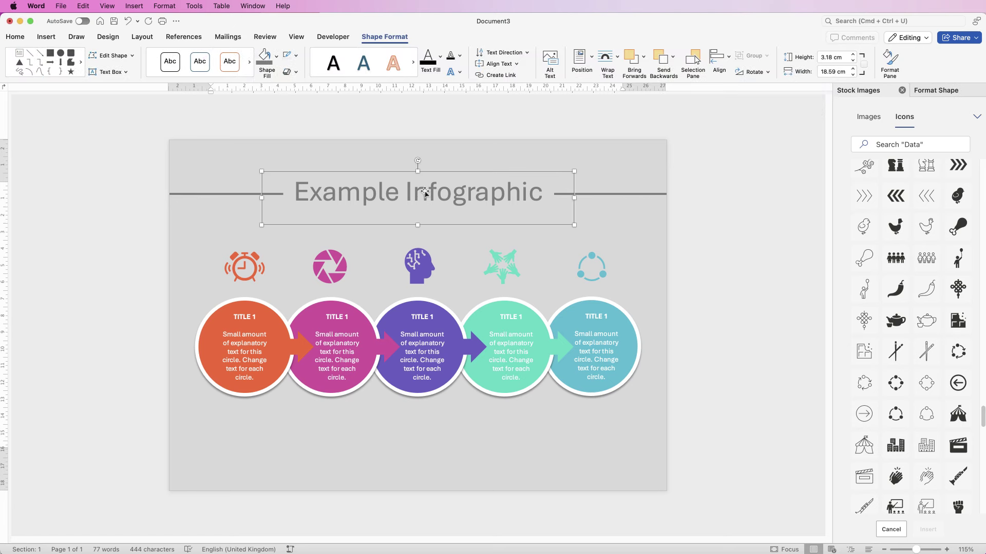
Step: Copy the title box to the page bottom and type the placeholder website and e-mail at 12 pt
{"action": "left_click_drag", "start_coordinate": [426, 189], "coordinate": [439, 452]}
{"action": "left_click_drag", "start_coordinate": [415, 486], "coordinate": [415, 475]}
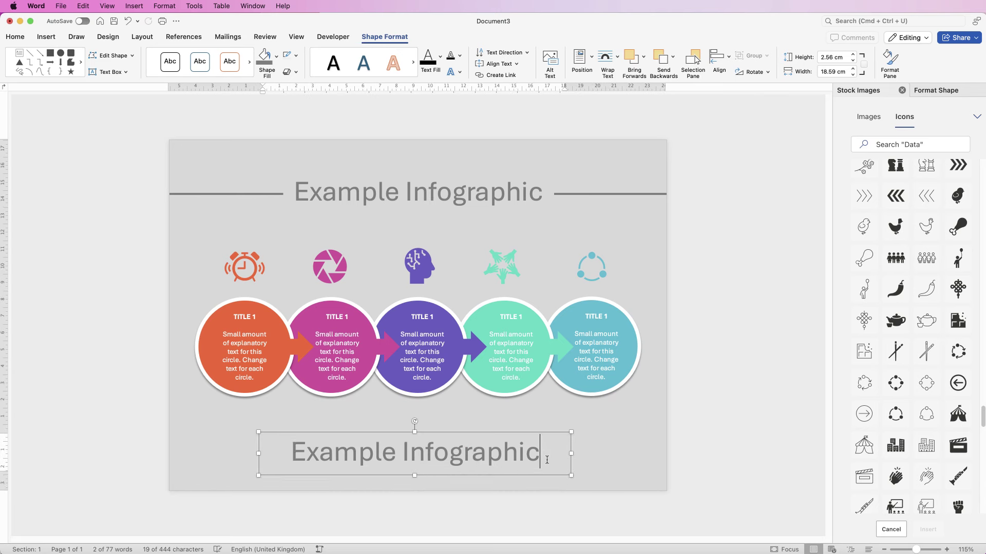
{"action": "left_click_drag", "start_coordinate": [542, 455], "coordinate": [324, 456]}
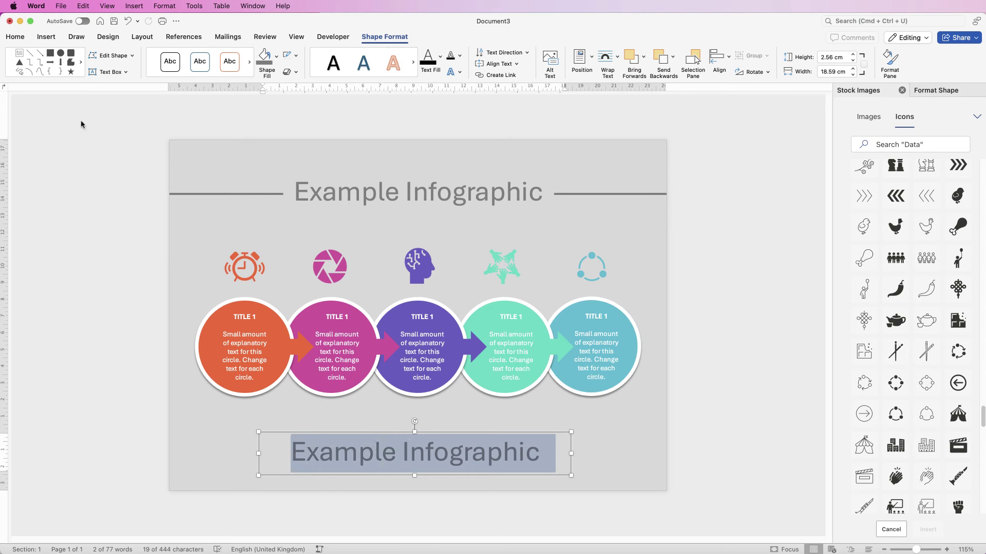
{"action": "left_click", "coordinate": [15, 36]}
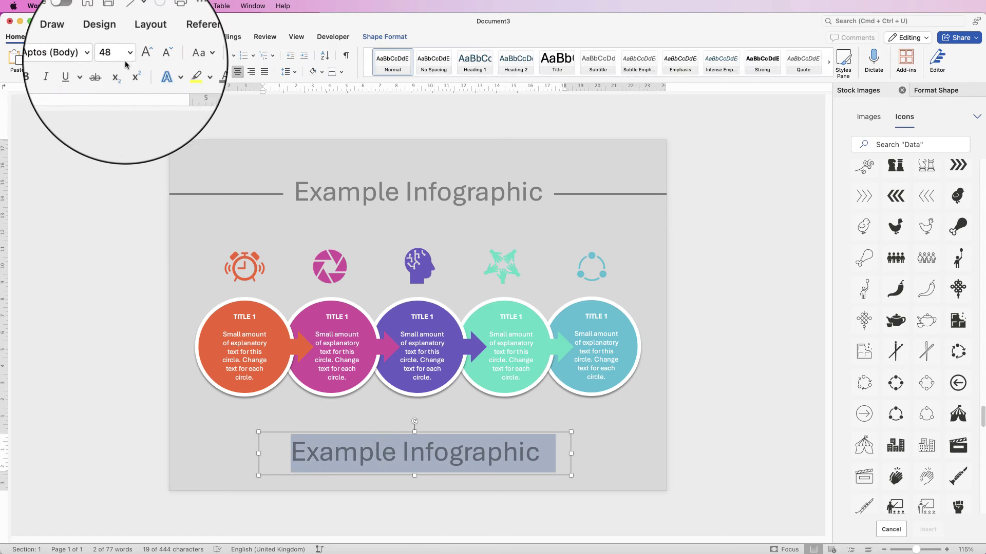
{"action": "left_click", "coordinate": [129, 51]}
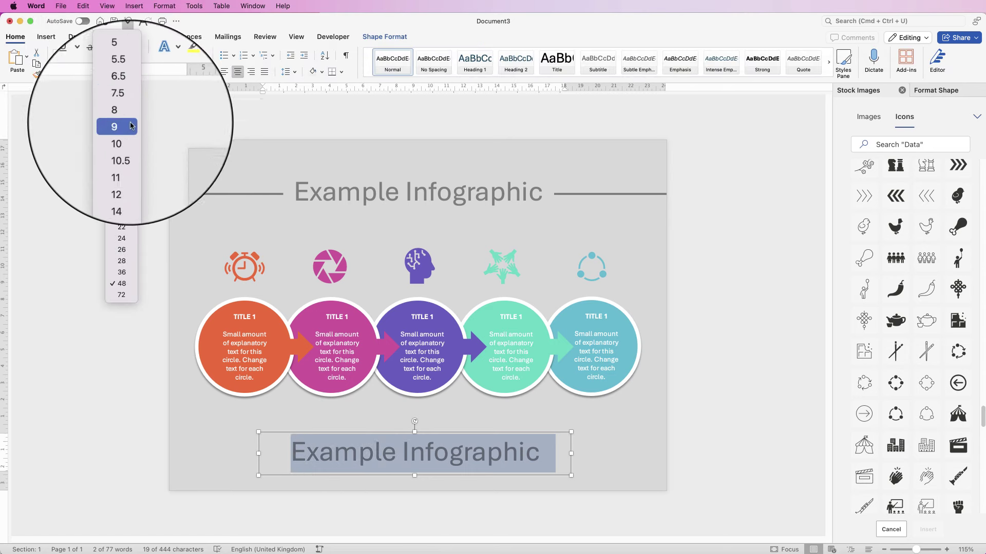
{"action": "left_click", "coordinate": [122, 171]}
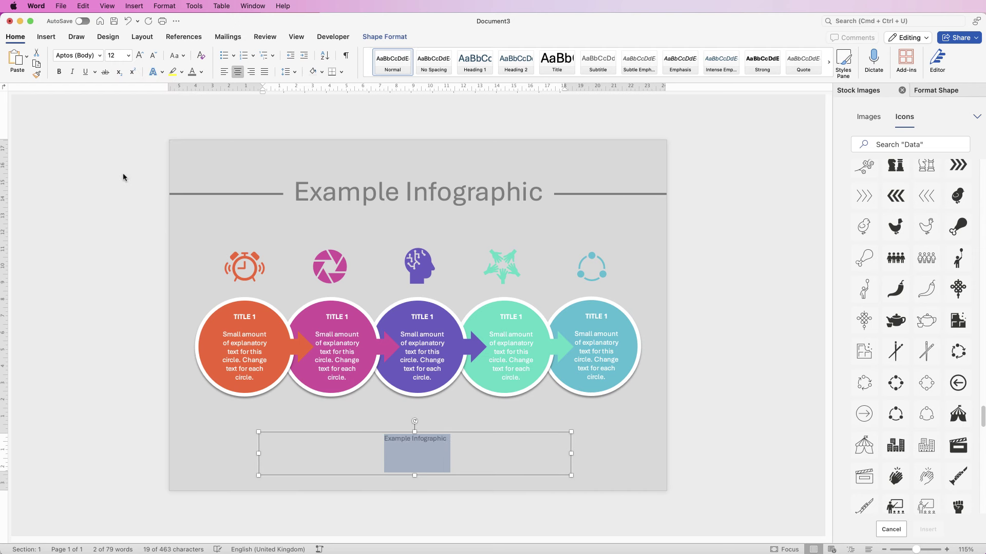
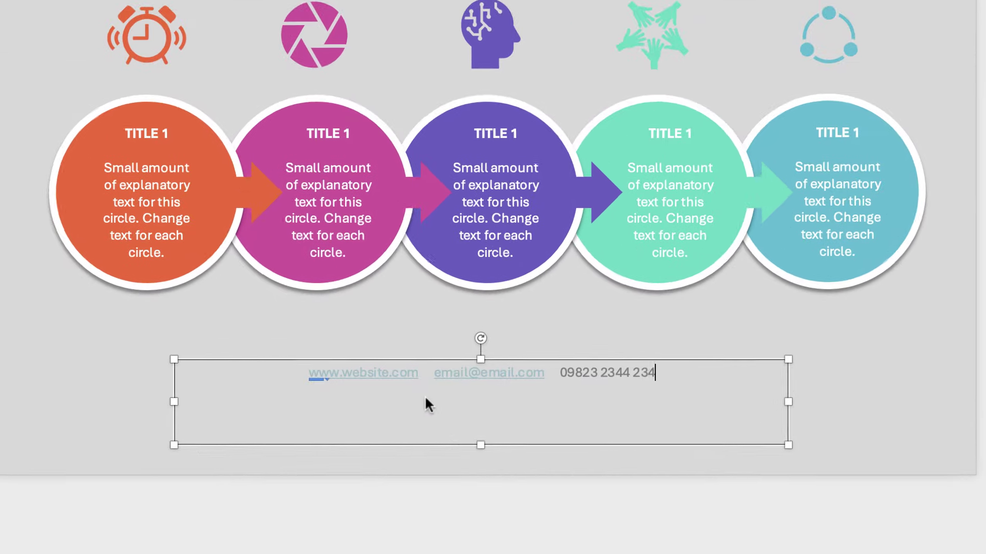
Step: Undo the automatic links on the e-mail and website, then shrink the footer to one line
{"action": "mouse_move", "coordinate": [395, 445]}
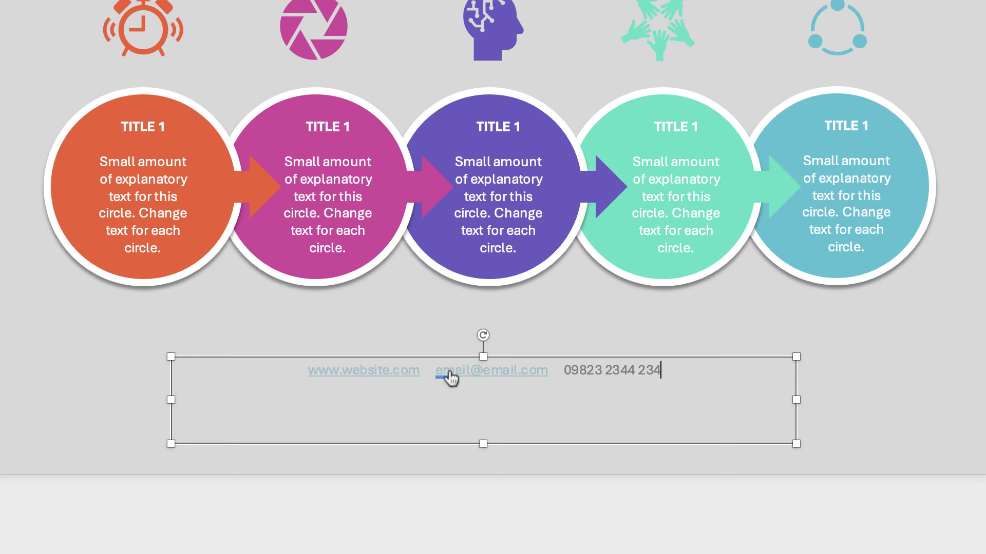
{"action": "mouse_move", "coordinate": [458, 390]}
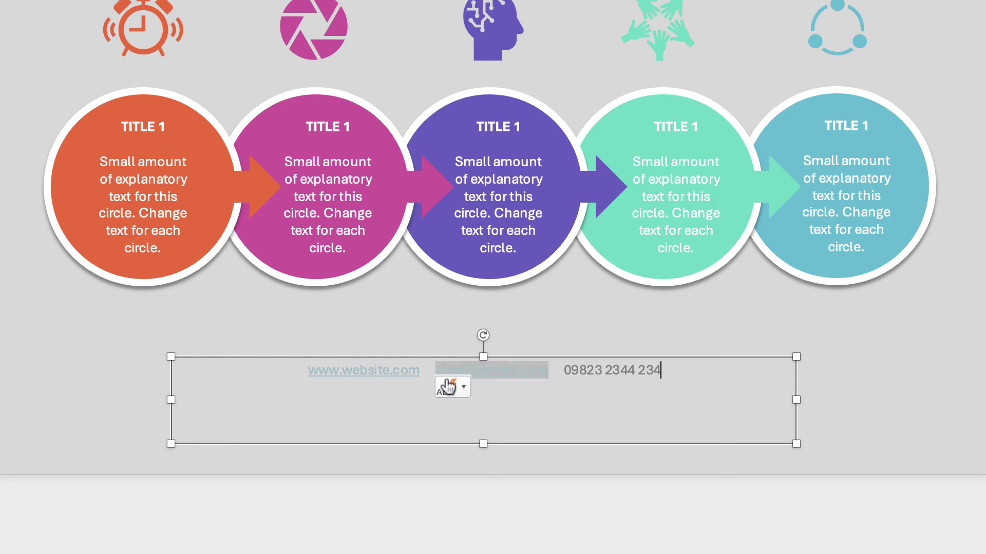
{"action": "left_click", "coordinate": [463, 391]}
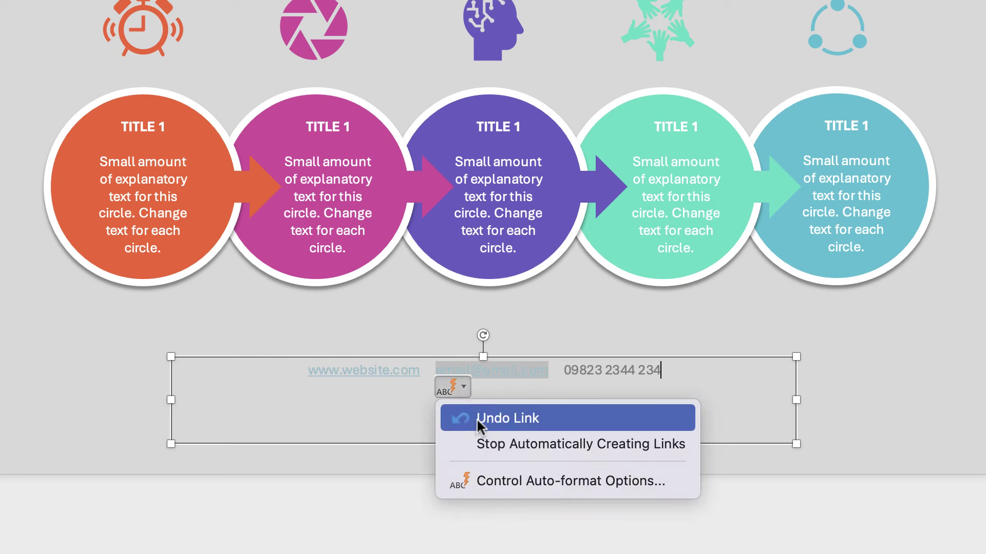
{"action": "left_click", "coordinate": [476, 416]}
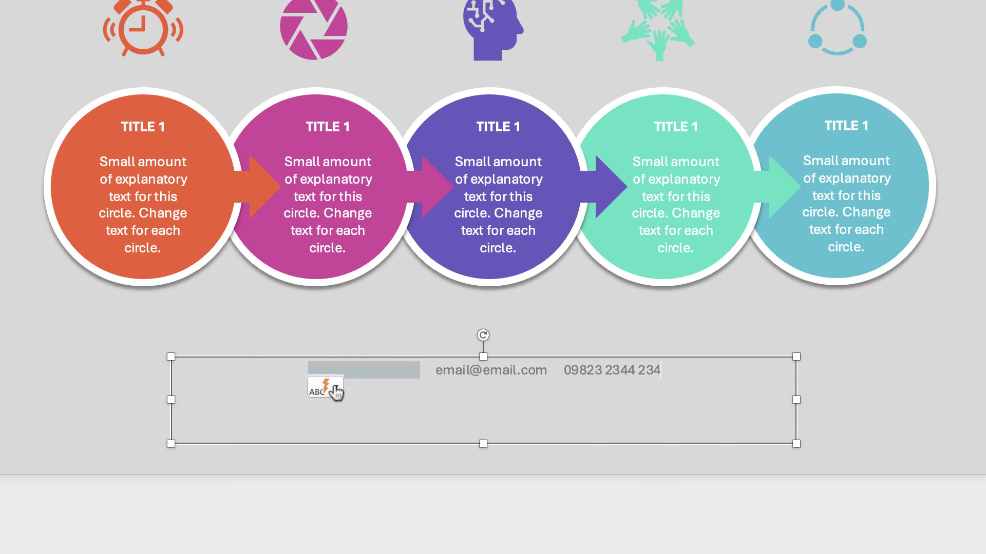
{"action": "left_click", "coordinate": [333, 386]}
{"action": "left_click", "coordinate": [341, 419]}
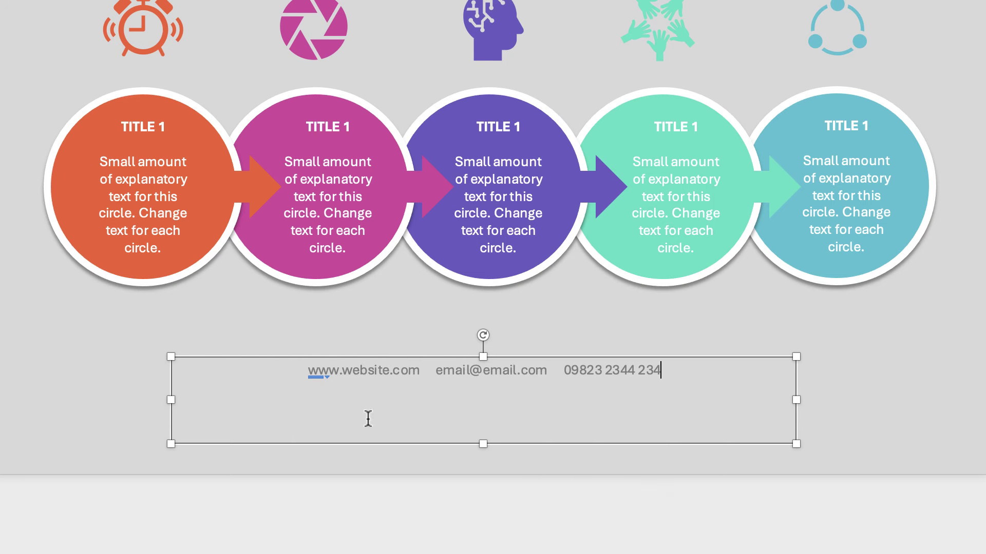
{"action": "left_click_drag", "start_coordinate": [483, 356], "coordinate": [483, 411]}
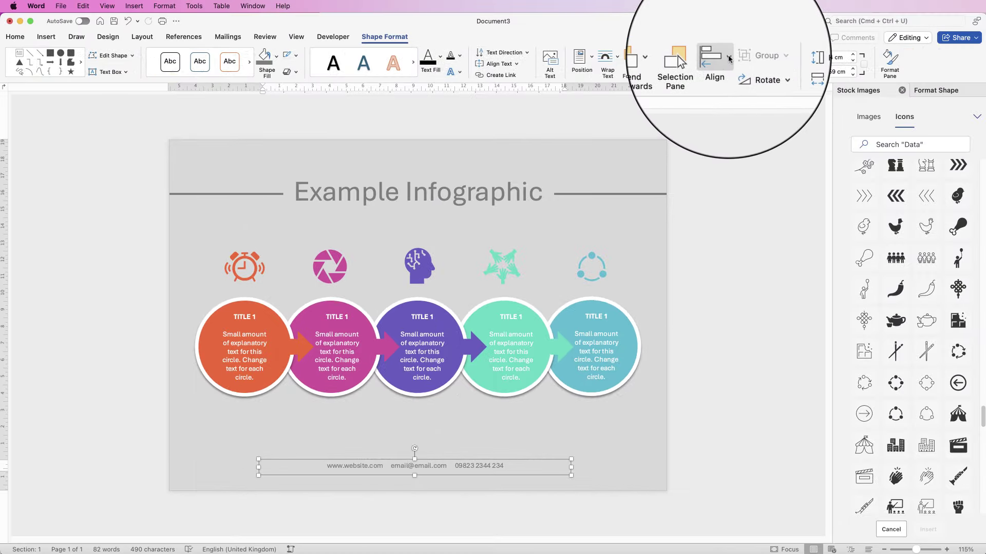
Step: Centre the footer box horizontally on the page
{"action": "left_click", "coordinate": [725, 65]}
{"action": "left_click", "coordinate": [739, 97]}
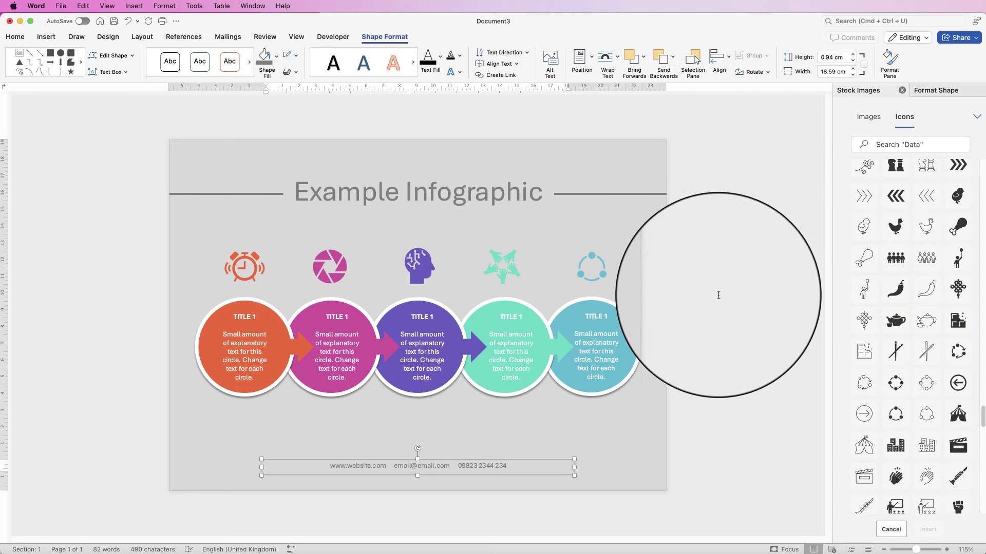
{"action": "left_click", "coordinate": [704, 333]}
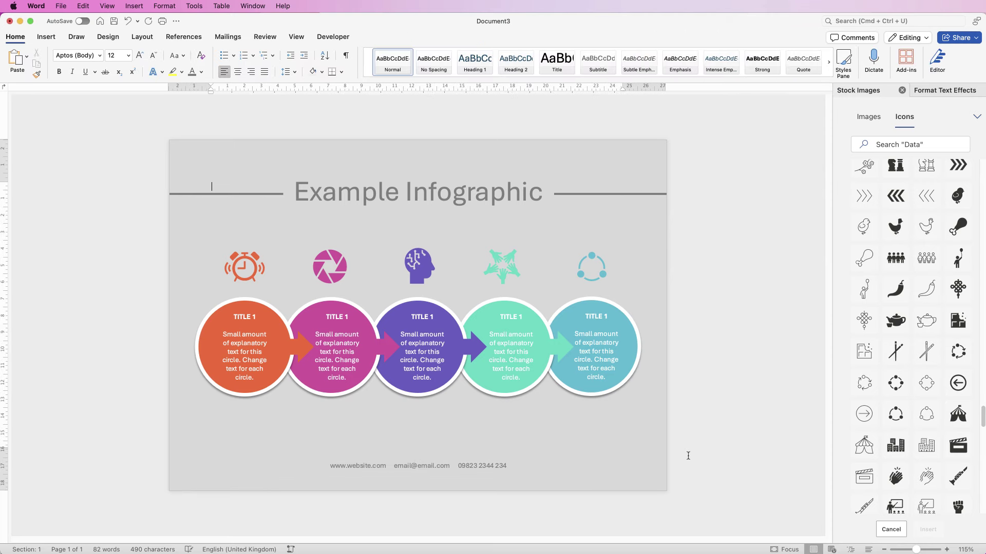
Step: Change the page colour from grey to white
{"action": "left_click", "coordinate": [107, 37]}
{"action": "left_click", "coordinate": [728, 58]}
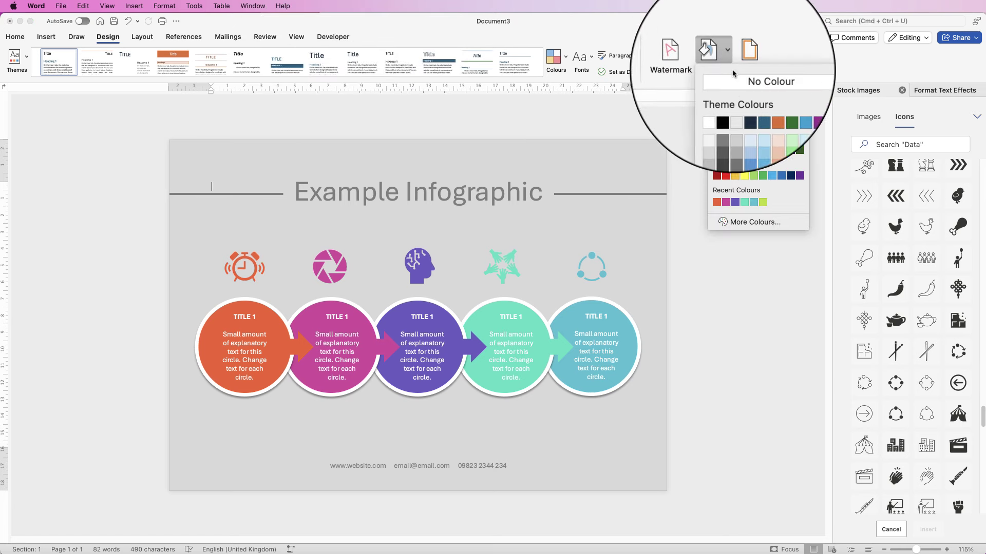
{"action": "left_click", "coordinate": [746, 86]}
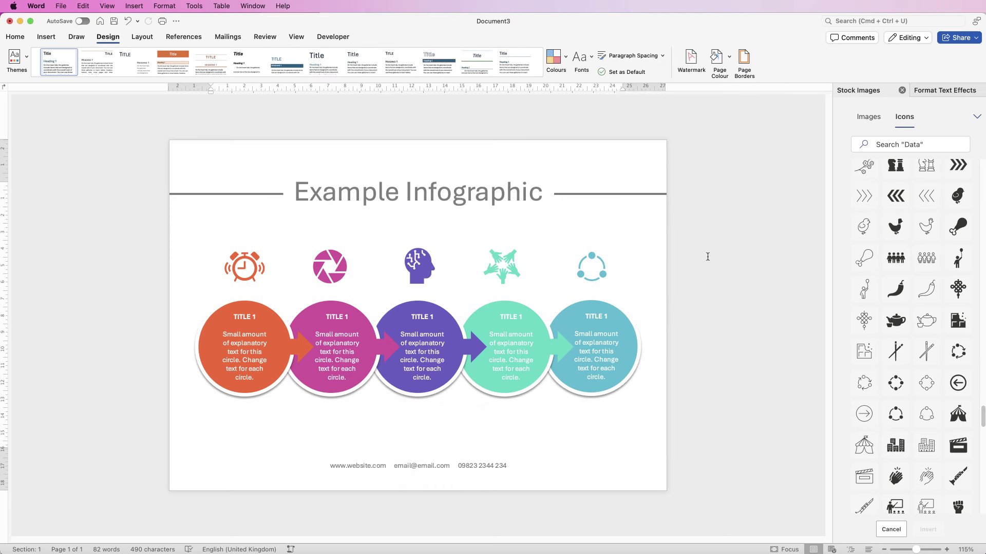